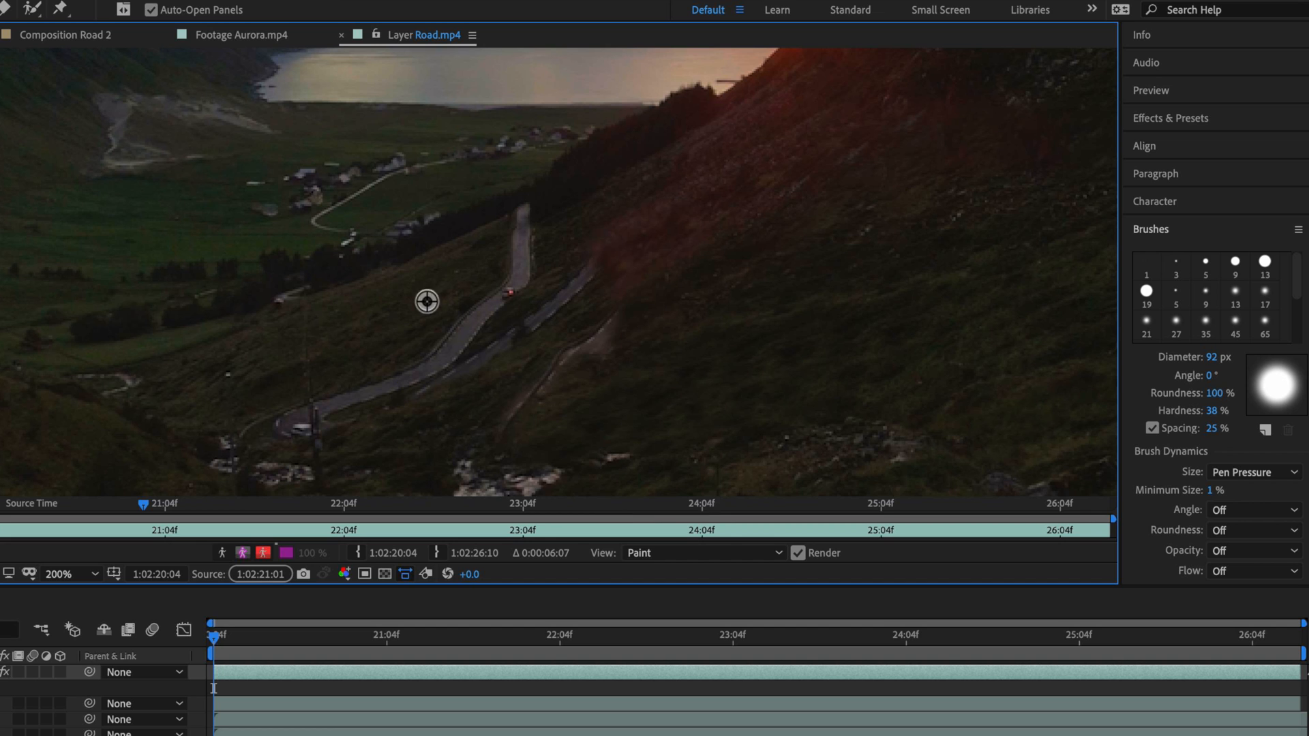
- Clone hillside texture over the remaining stretches of the winding road on the slope of Road.mp4
alt+click(463, 330)
mouse_move(526, 332)
mouse_down()
mouse_move(652, 245)
mouse_move(652, 281)
mouse_move(669, 268)
mouse_move(594, 360)
mouse_move(600, 323)
mouse_move(574, 383)
mouse_move(521, 419)
mouse_move(614, 414)
mouse_move(548, 415)
mouse_move(479, 375)
mouse_move(330, 424)
mouse_up()
alt+click(605, 354)
drag(483, 303, 791, 490)
drag(628, 418, 575, 328)
- Reduce the clone brush diameter to 16 px and paint grass over the thin road running through the village
key(period)
key(period)
drag(780, 315, 695, 382)
mouse_move(1211, 357)
mouse_down()
mouse_move(1099, 365)
mouse_move(1121, 368)
mouse_up()
mouse_move(668, 237)
mouse_down()
mouse_move(494, 348)
mouse_move(514, 366)
mouse_move(481, 365)
mouse_move(621, 383)
mouse_up()
key(comma)
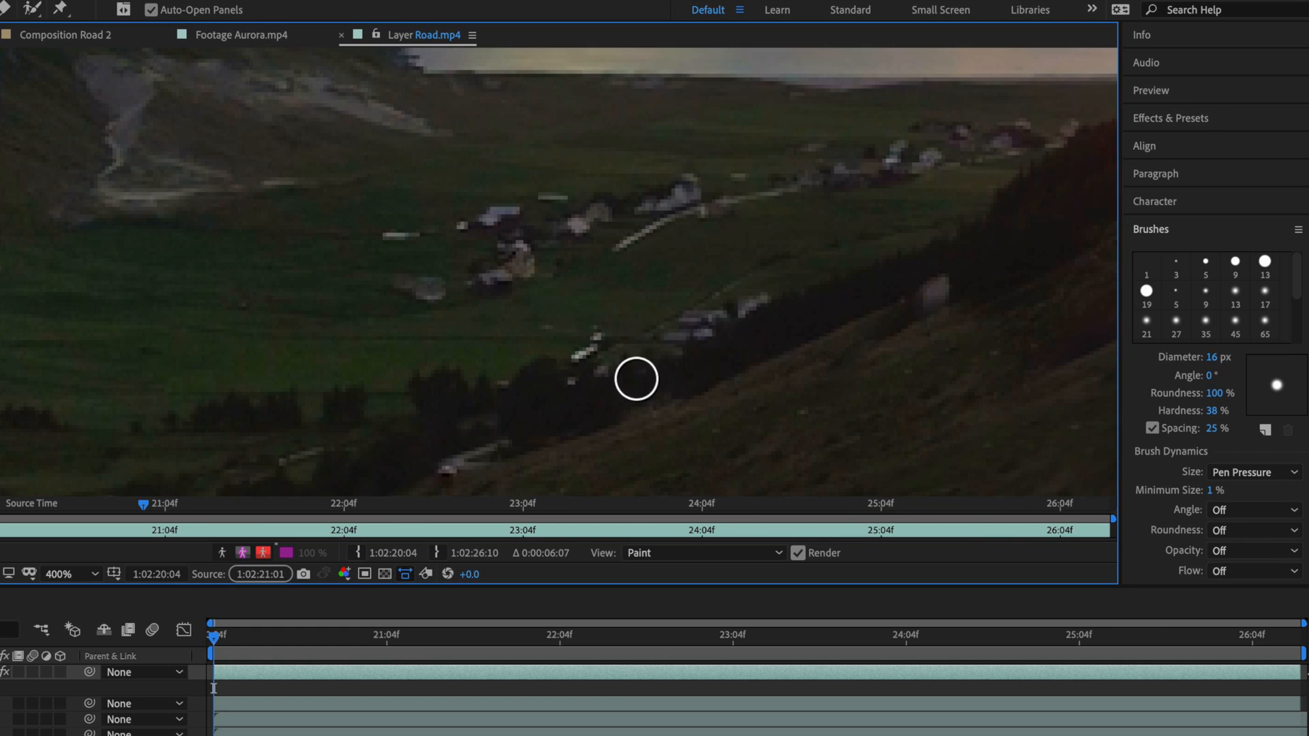
drag(777, 251, 578, 415)
key(comma)
key(comma)
key(period)
key(period)
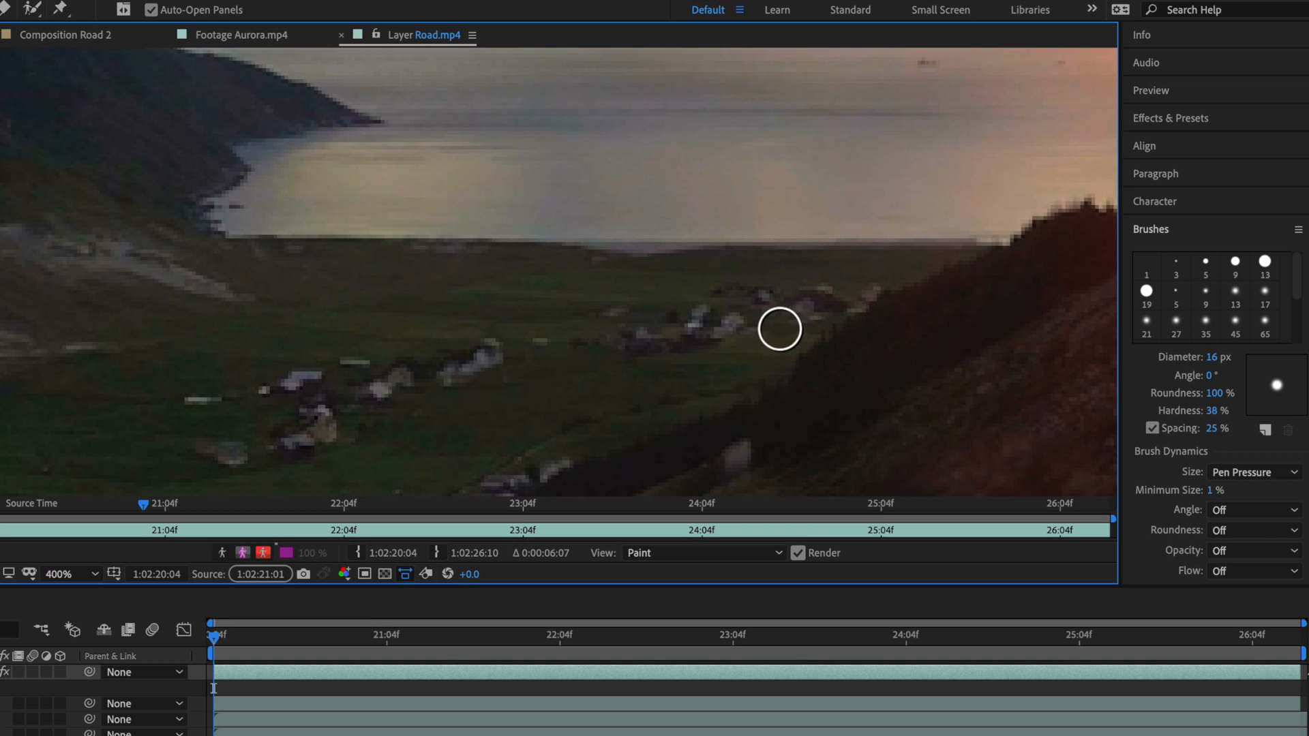
key(comma)
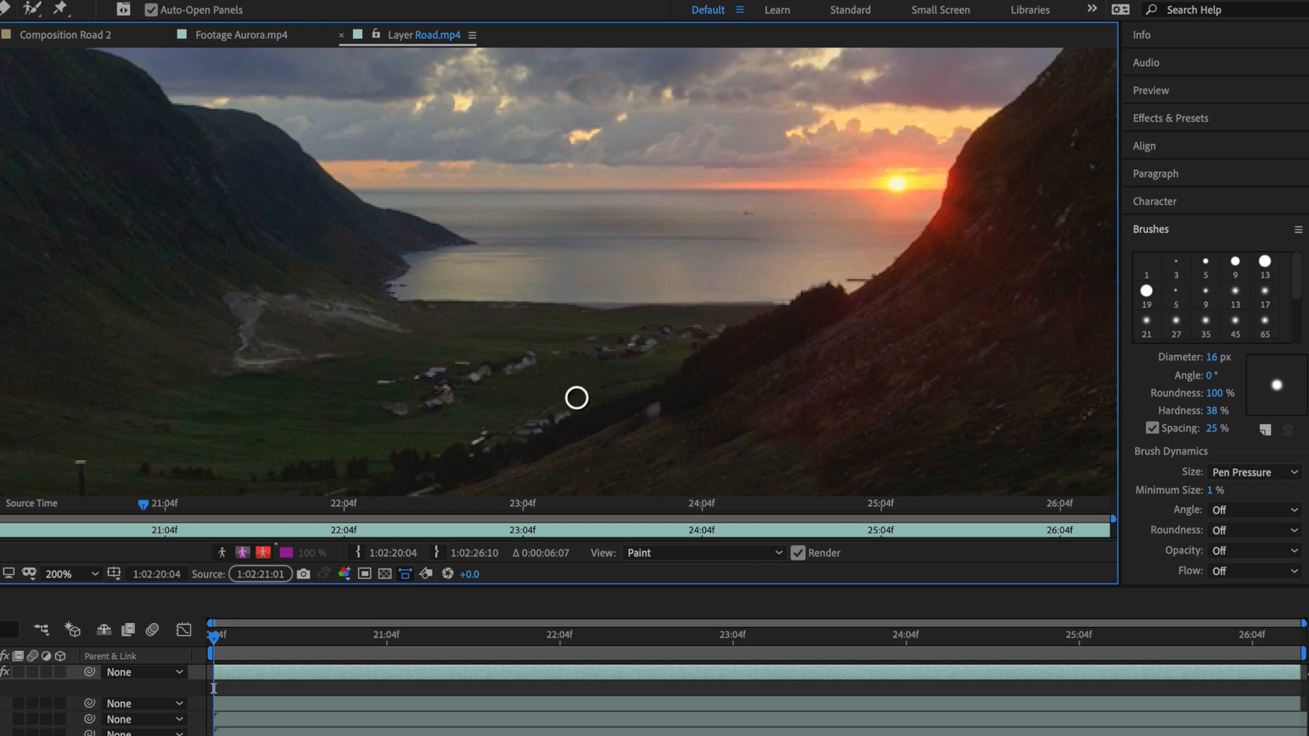
drag(486, 423, 538, 304)
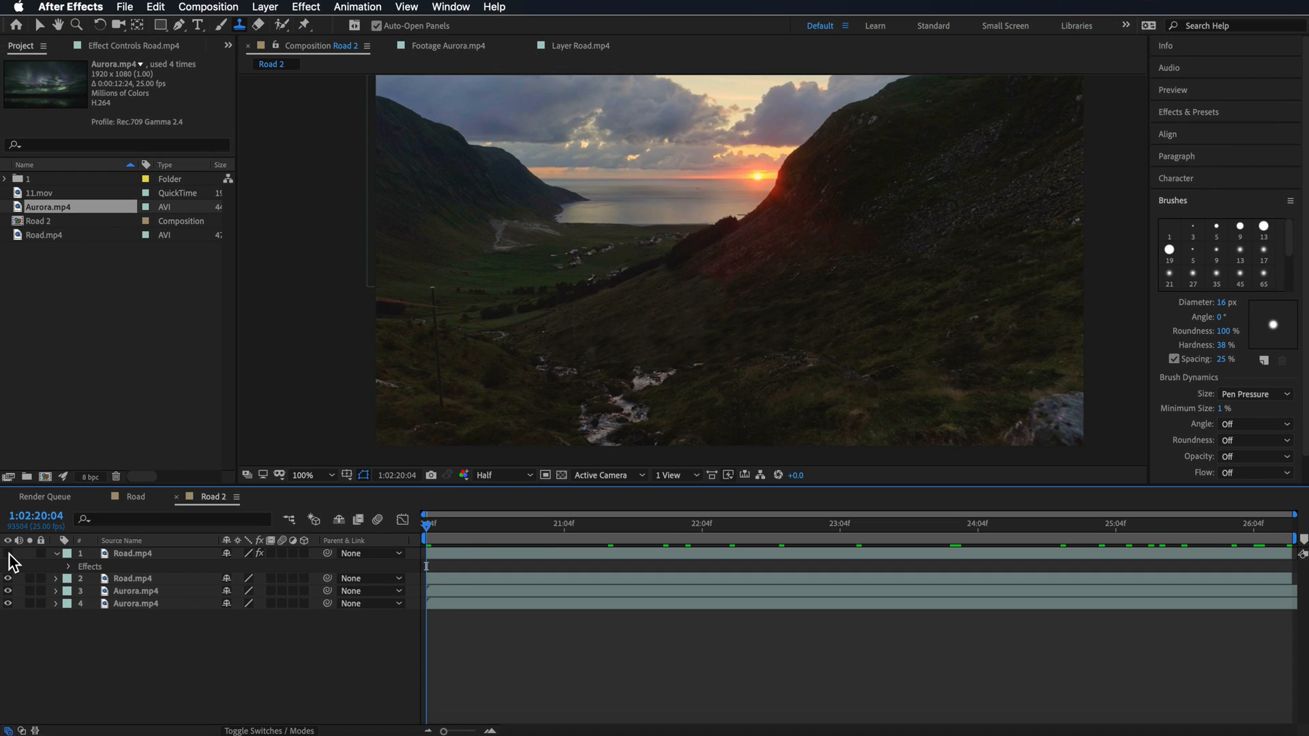
- Toggle the visibility of the top Road.mp4 layer to compare the image with and without the cloned cleanup
click(9, 554)
click(9, 554)
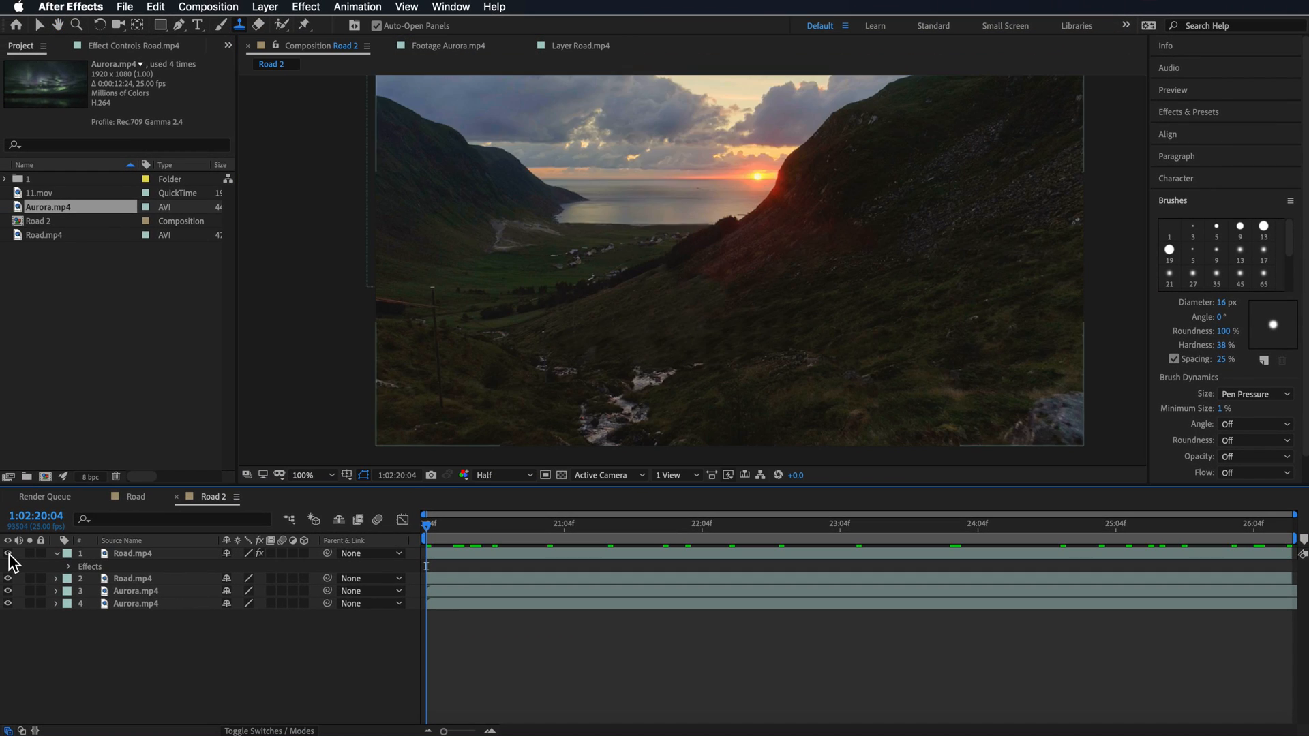
click(9, 554)
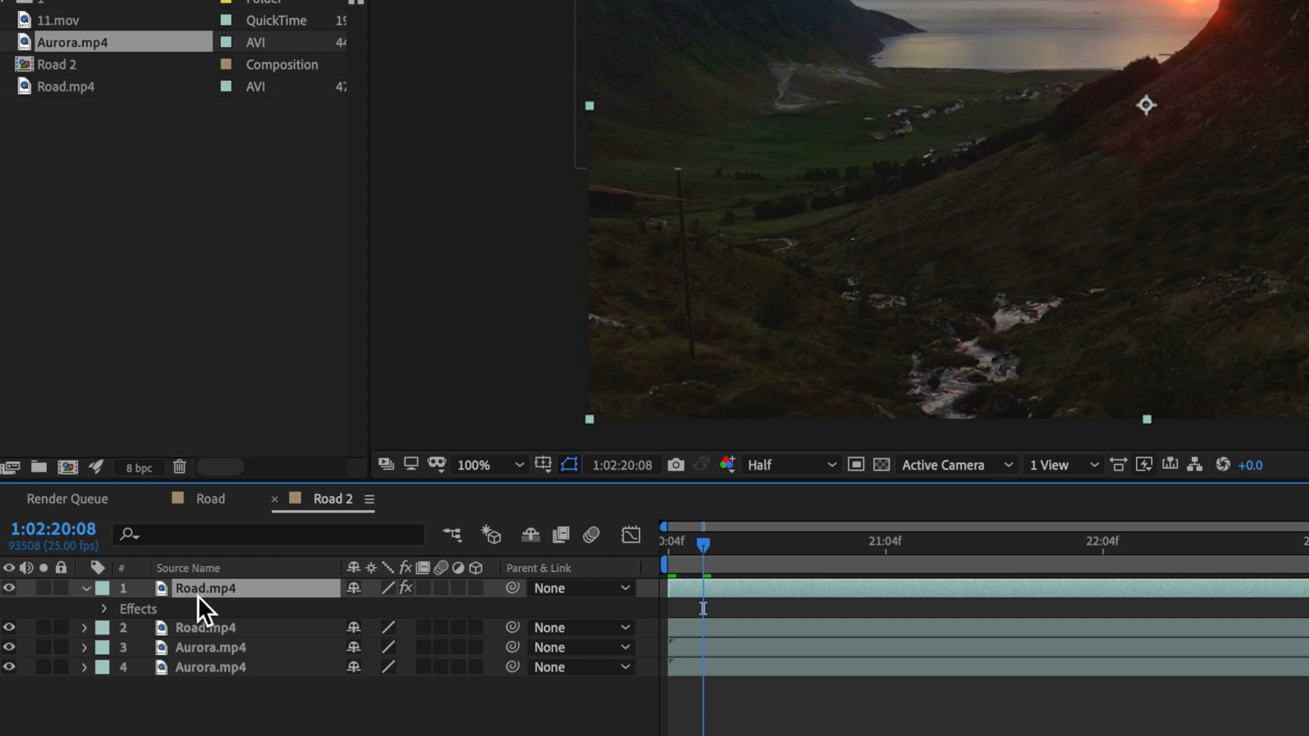
- Duplicate the masked Road.mp4 layer in second position and move the copy to the top of the layer stack
click(207, 630)
key(ctrl+d)
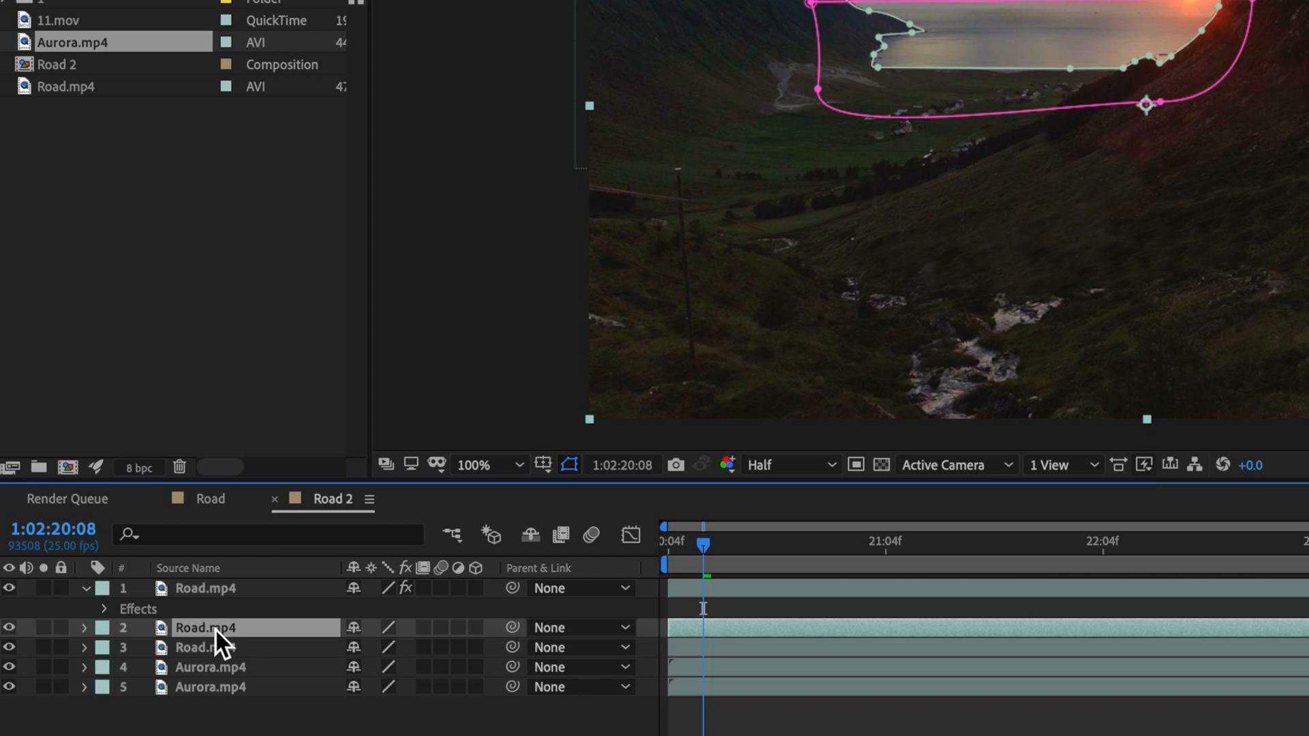
drag(210, 630, 227, 583)
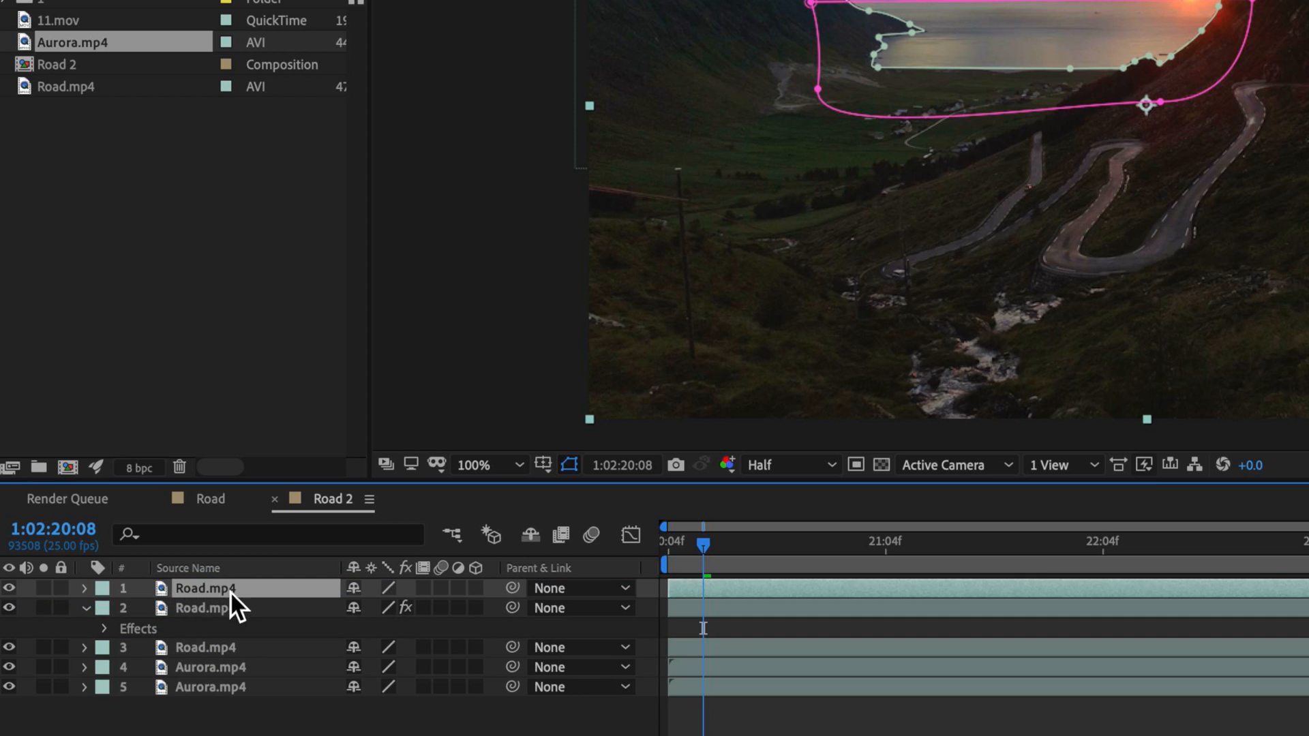
- Delete Mask 1 and Mask 2 from the top Road.mp4 layer
key(m)
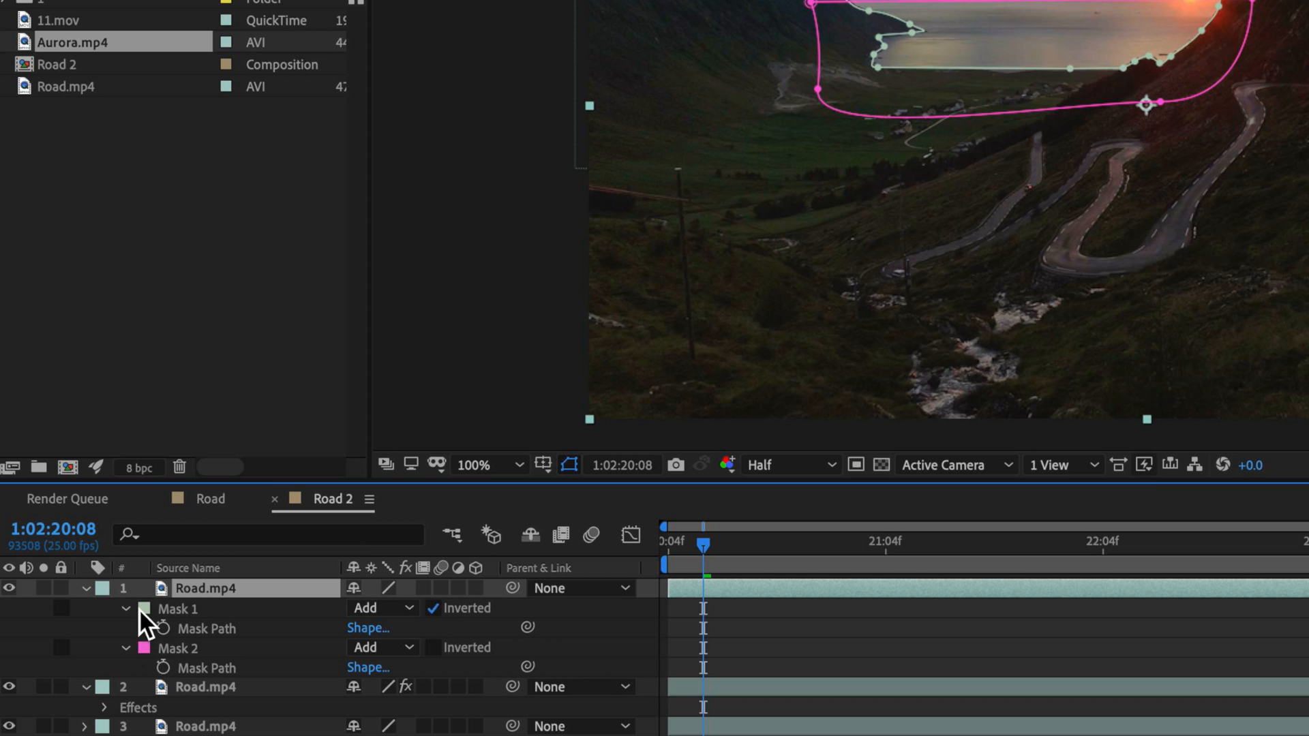
click(179, 610)
shift+click(178, 647)
key(Delete)
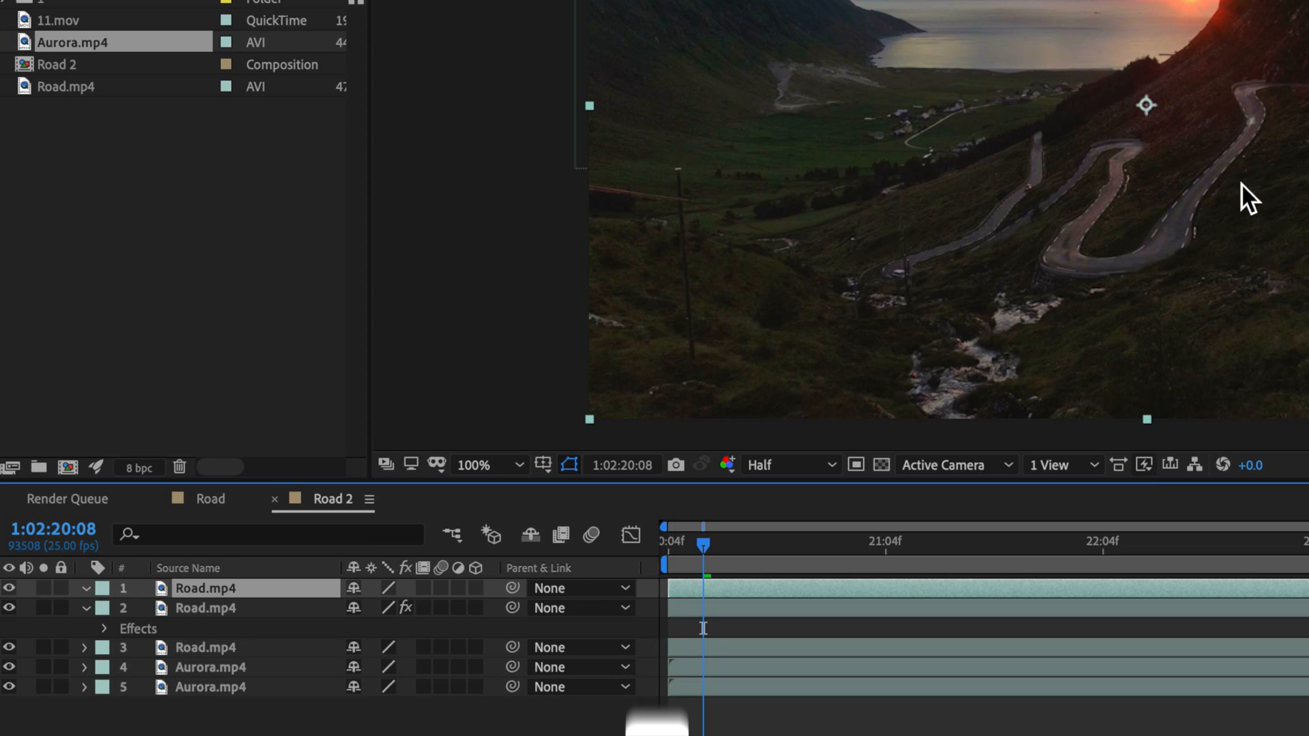
- Start a Pen tool mask on the top Road.mp4 layer, tracing the village road and the first stretch down the slope
key(g)
scroll(1126, 109, up, 1)
drag(1084, 79, 1163, 190)
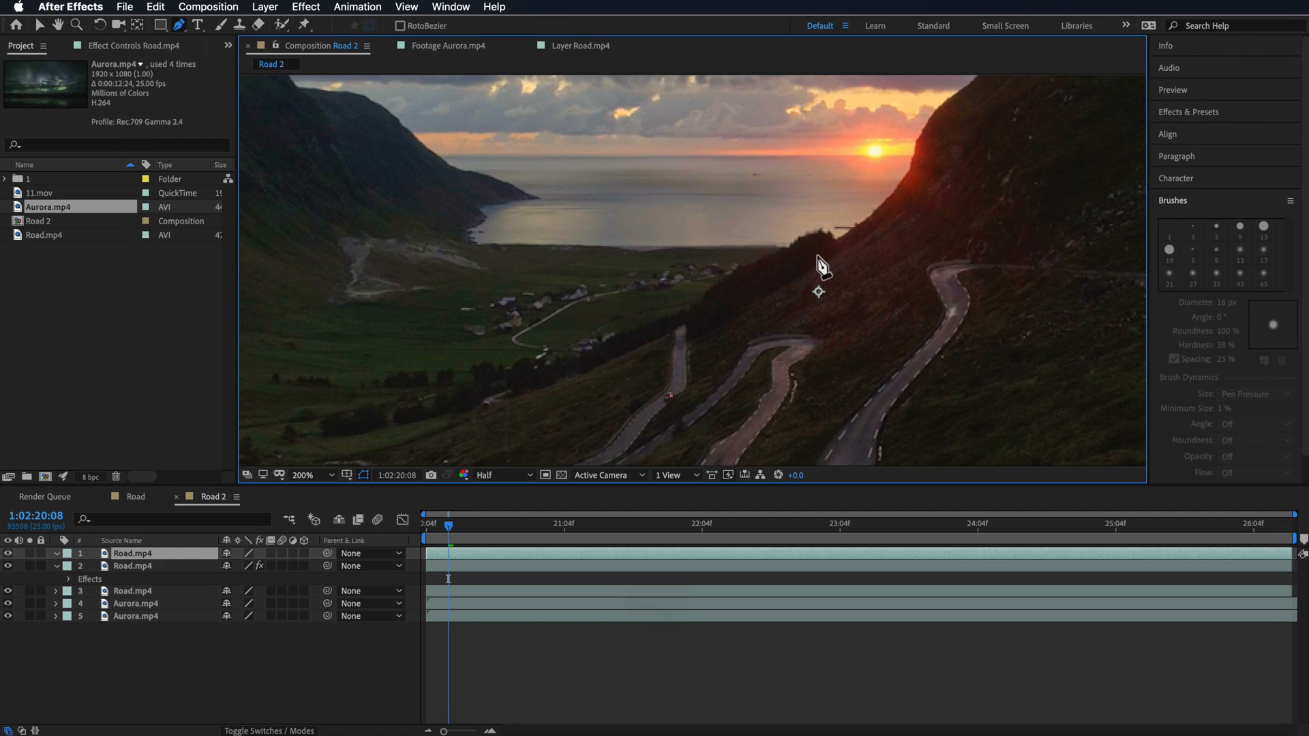
click(1147, 154)
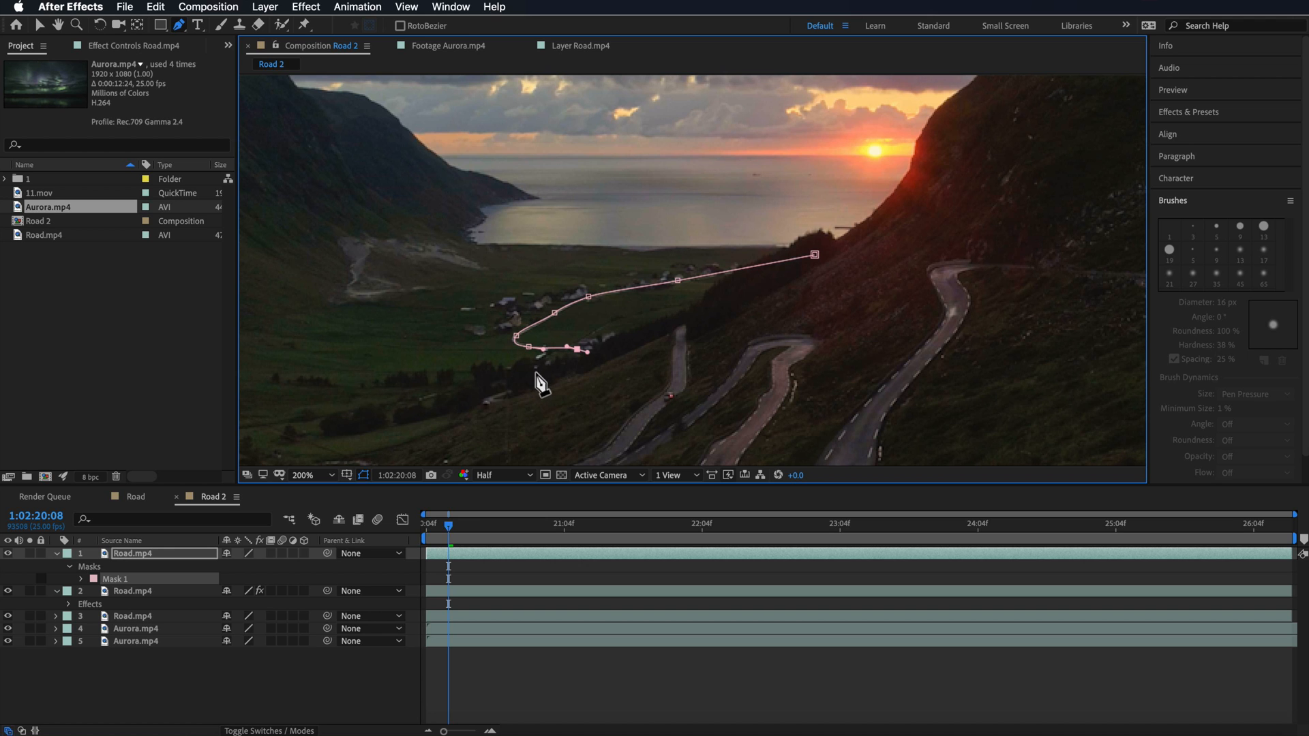
drag(526, 390, 552, 382)
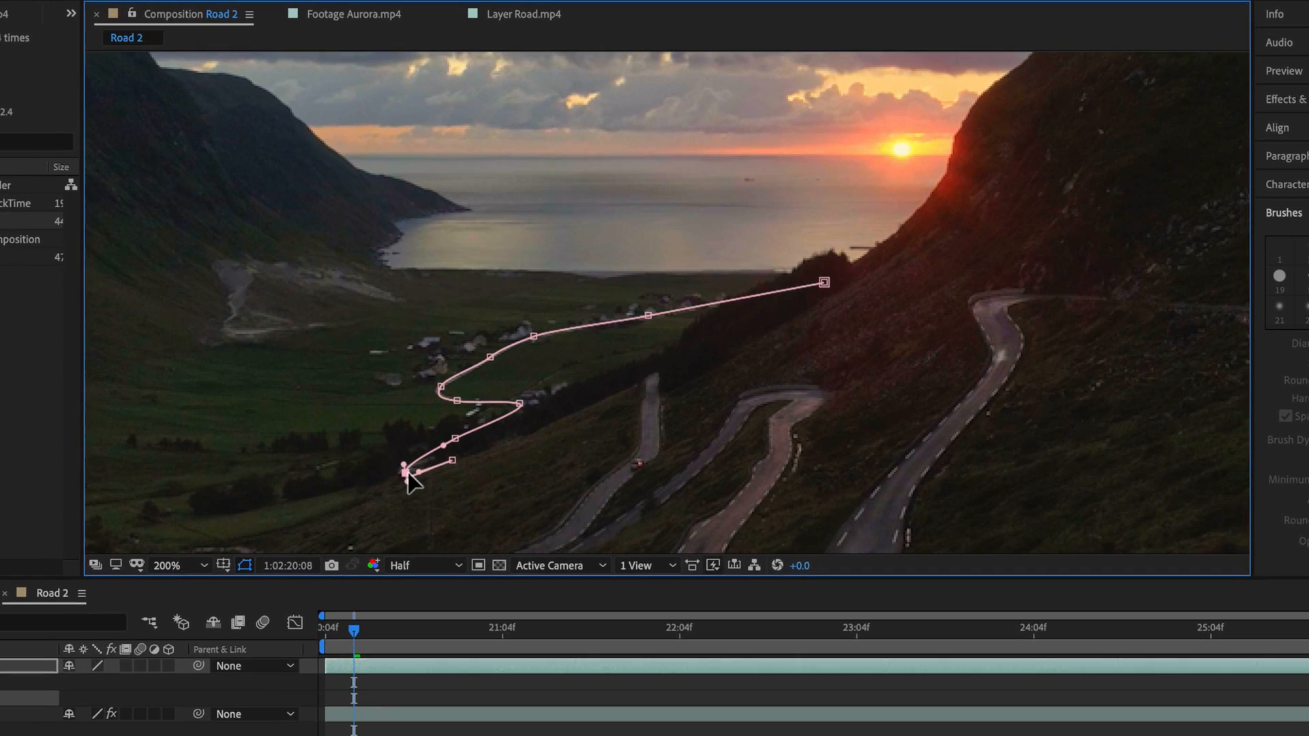
click(556, 443)
click(631, 405)
drag(628, 460, 675, 383)
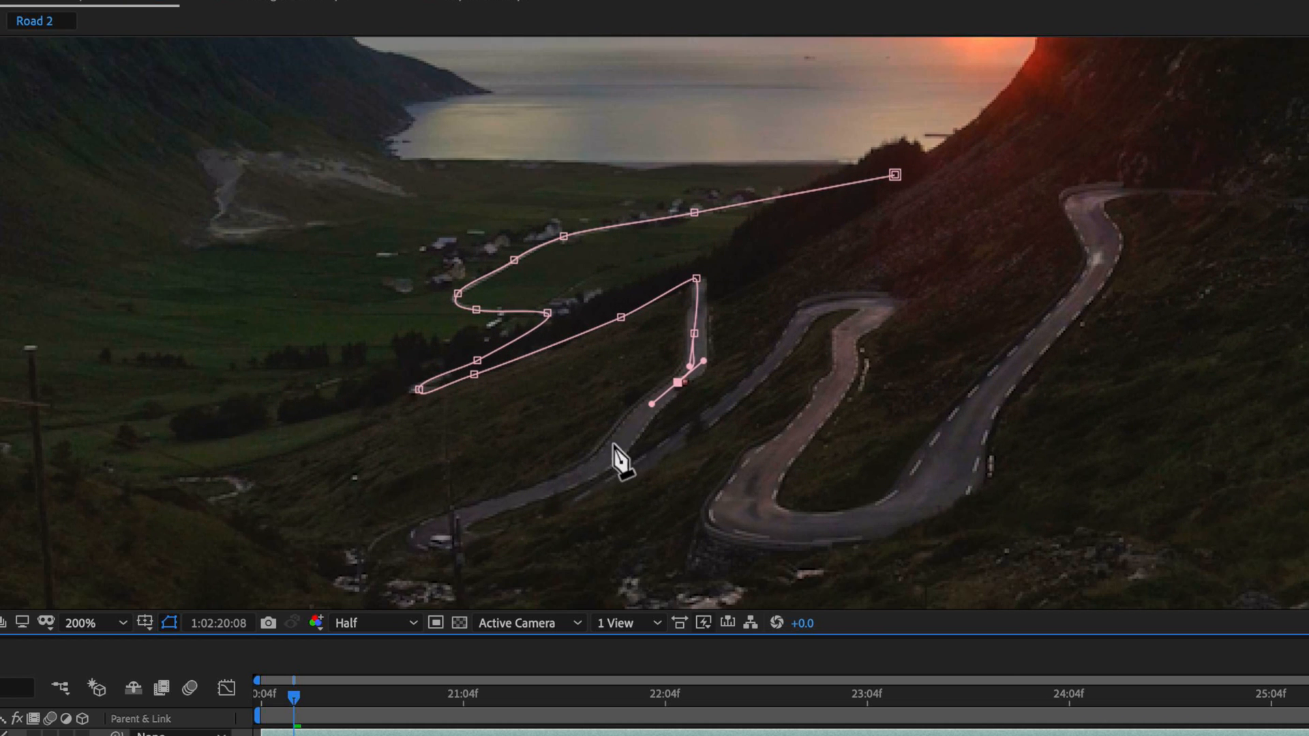
- Continue the mask path around the lower-left road bend and over the middle switchback
drag(464, 512, 450, 518)
drag(605, 489, 629, 480)
drag(719, 409, 740, 397)
drag(851, 332, 841, 346)
click(841, 391)
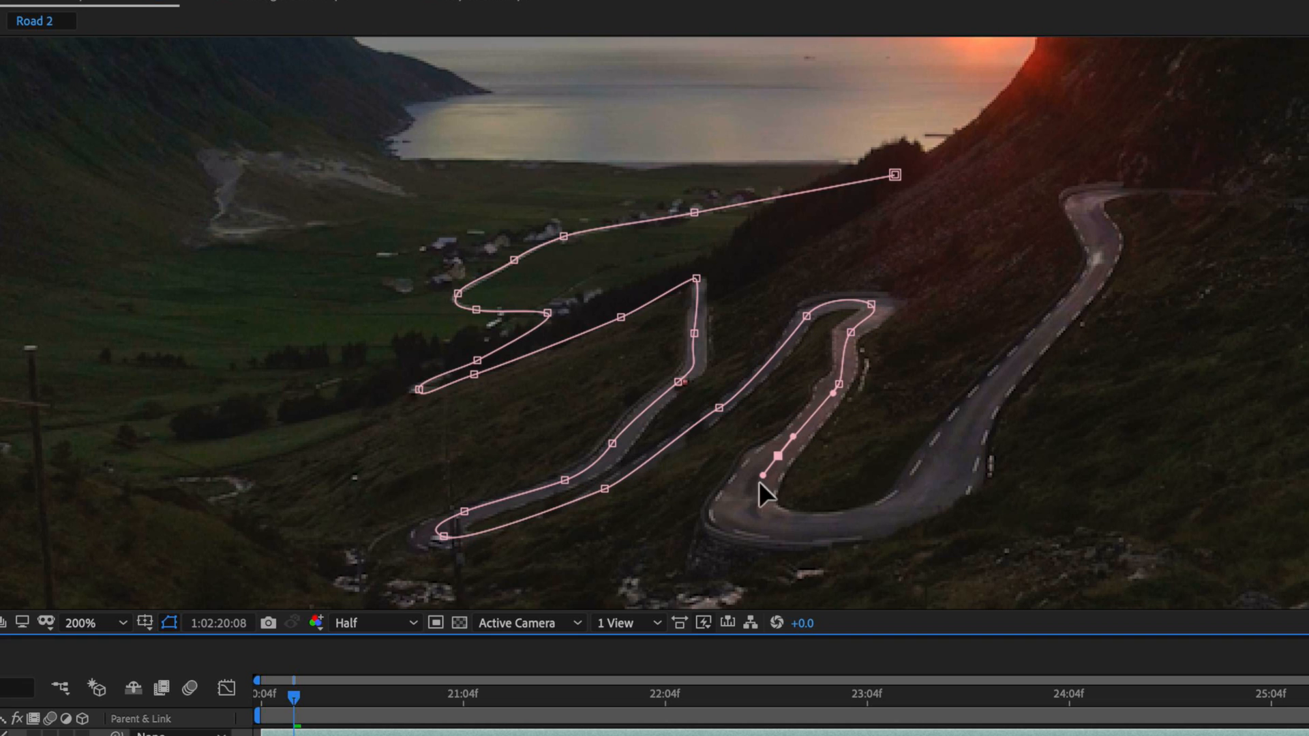
- Trace the mask path around the wide lower hairpin and up the road to its upper bend
click(886, 519)
click(975, 424)
click(1065, 319)
drag(1108, 240, 1135, 186)
drag(1095, 194, 1105, 195)
- Extend the mask path along the hillside road and past the edge of the frame
drag(1206, 243, 778, 468)
drag(637, 544, 631, 542)
click(675, 419)
drag(918, 429, 948, 431)
drag(1244, 471, 800, 464)
click(1068, 538)
drag(574, 375, 748, 280)
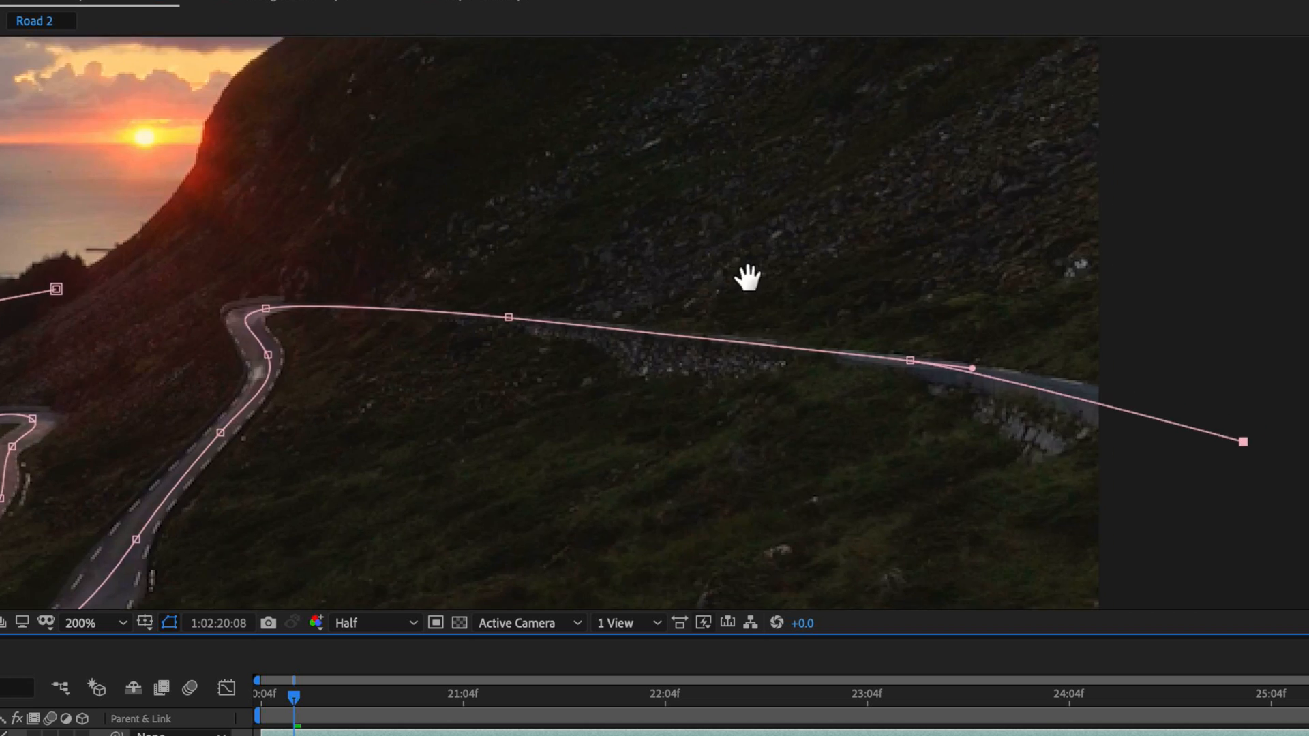
- Loop the mask path around outside the frame and close it at its starting point
key(comma)
key(comma)
key(comma)
drag(831, 328, 900, 315)
drag(967, 280, 935, 216)
drag(856, 207, 821, 213)
drag(816, 262, 845, 250)
click(785, 292)
key(period)
drag(767, 399, 1048, 415)
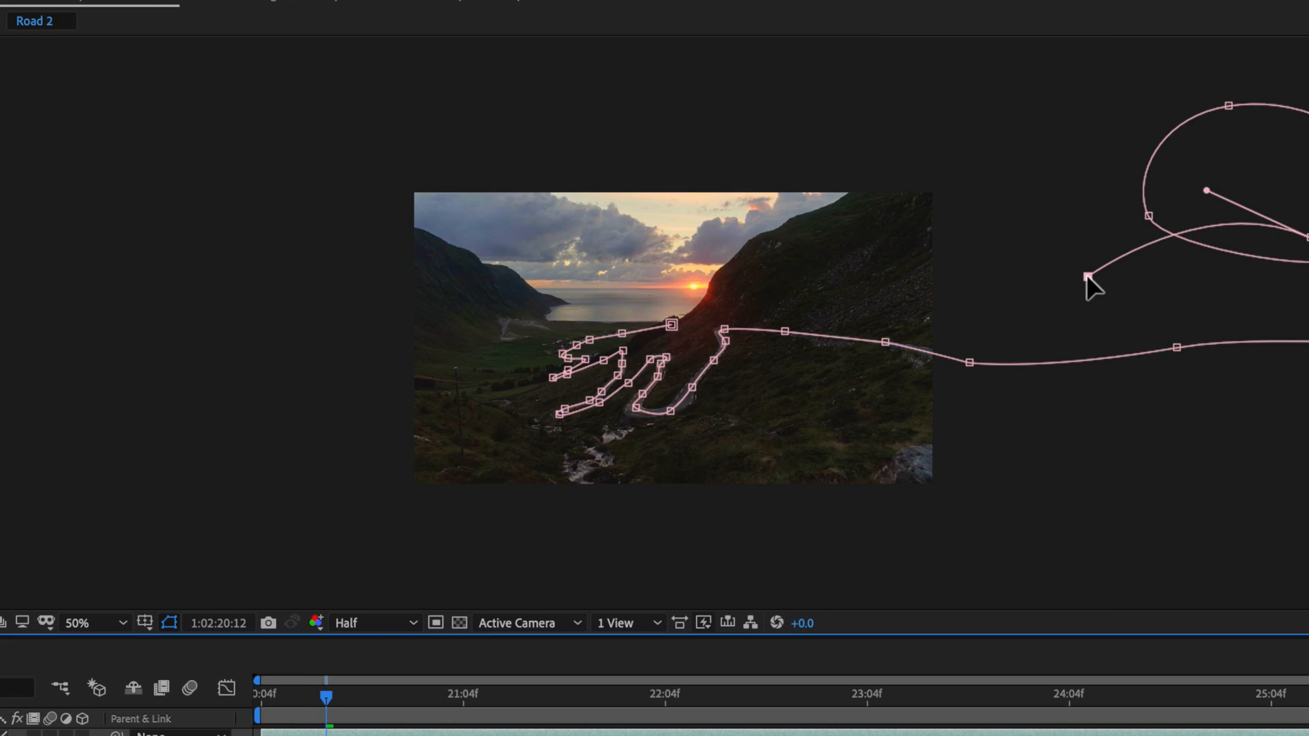
drag(875, 282, 825, 291)
click(671, 326)
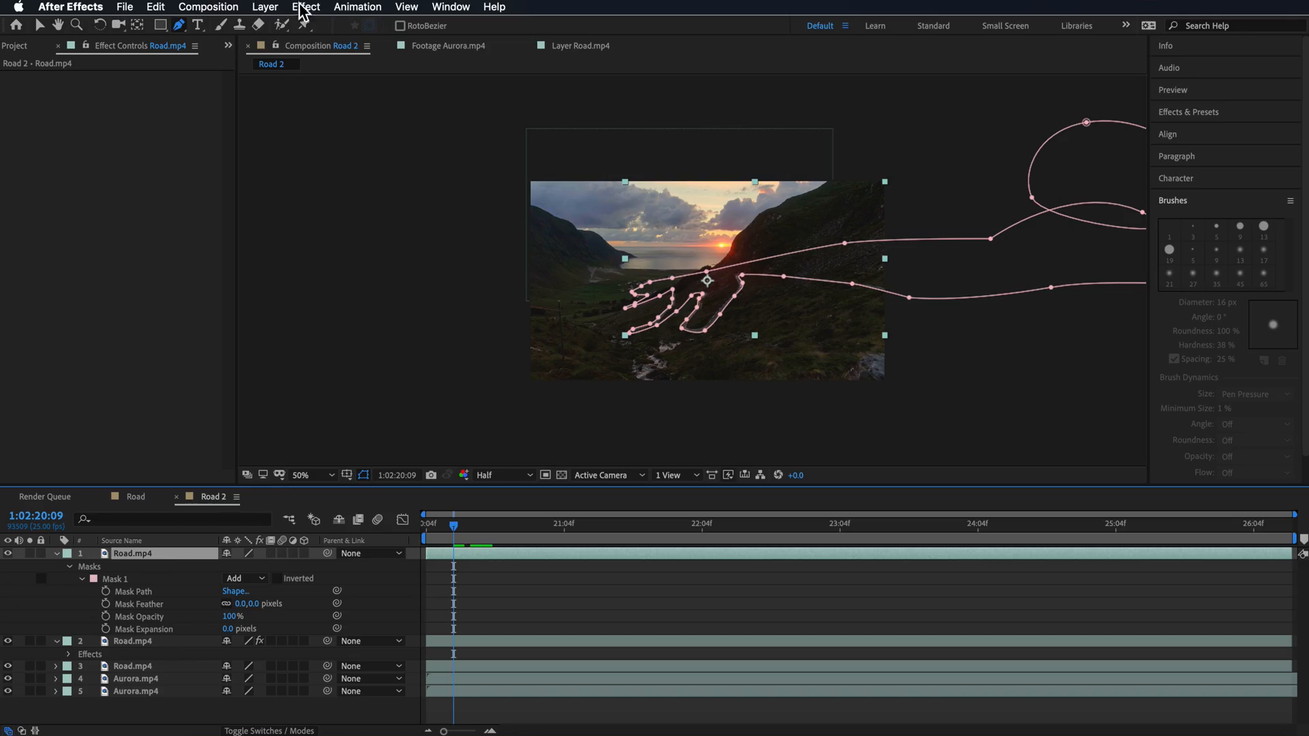
- Apply the Video Copilot Saber effect to the top Road.mp4 layer
click(304, 8)
mouse_move(365, 411)
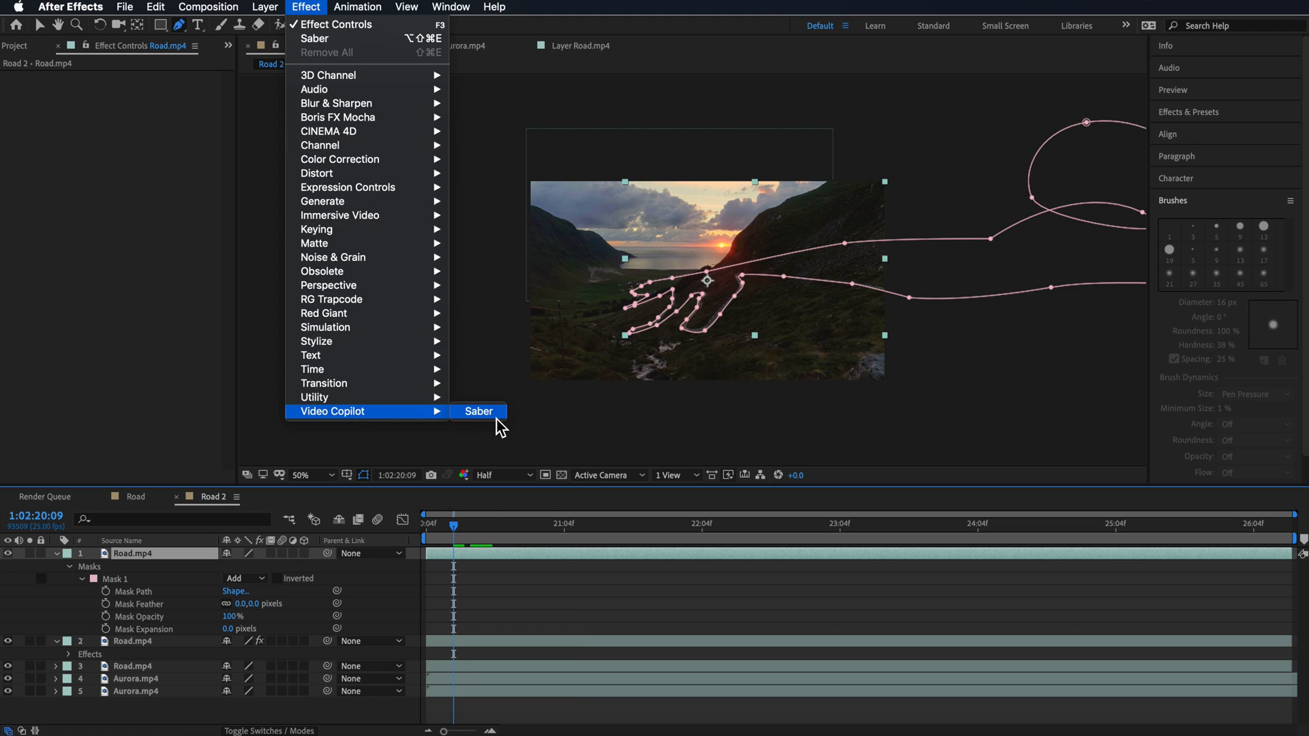
click(479, 411)
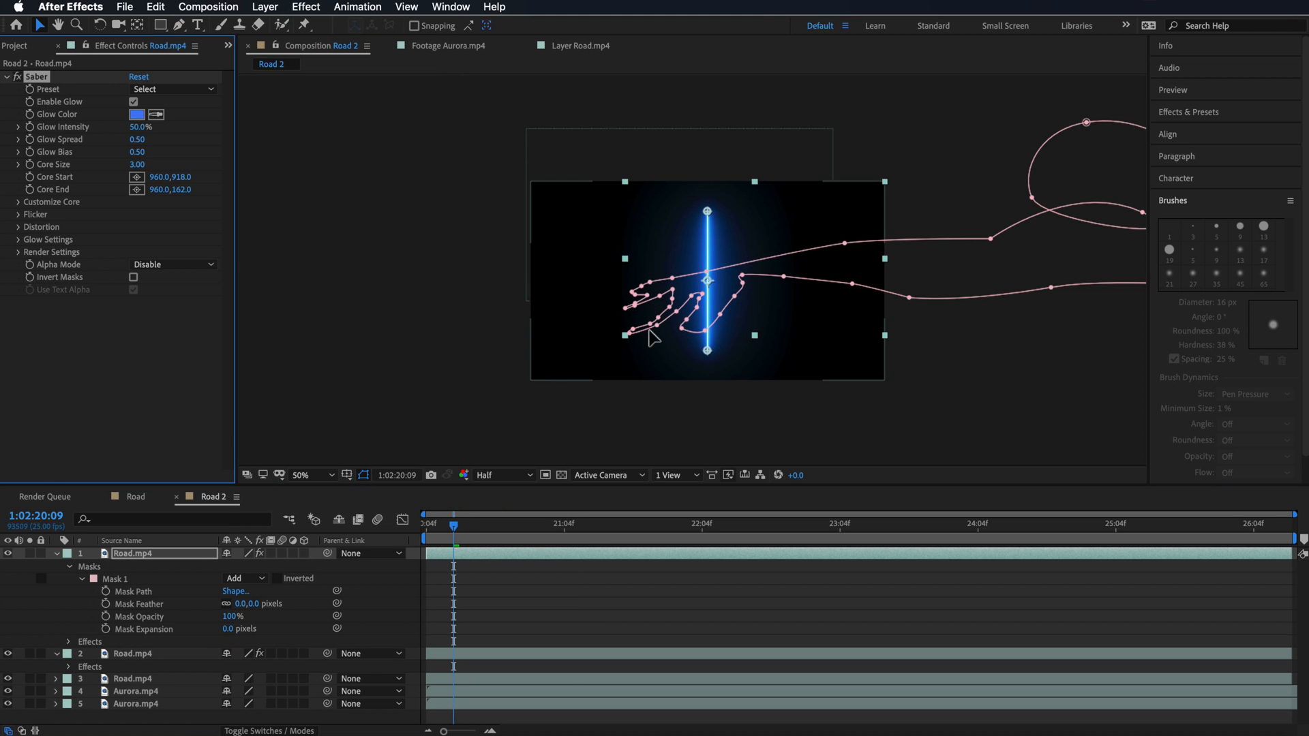
key(period)
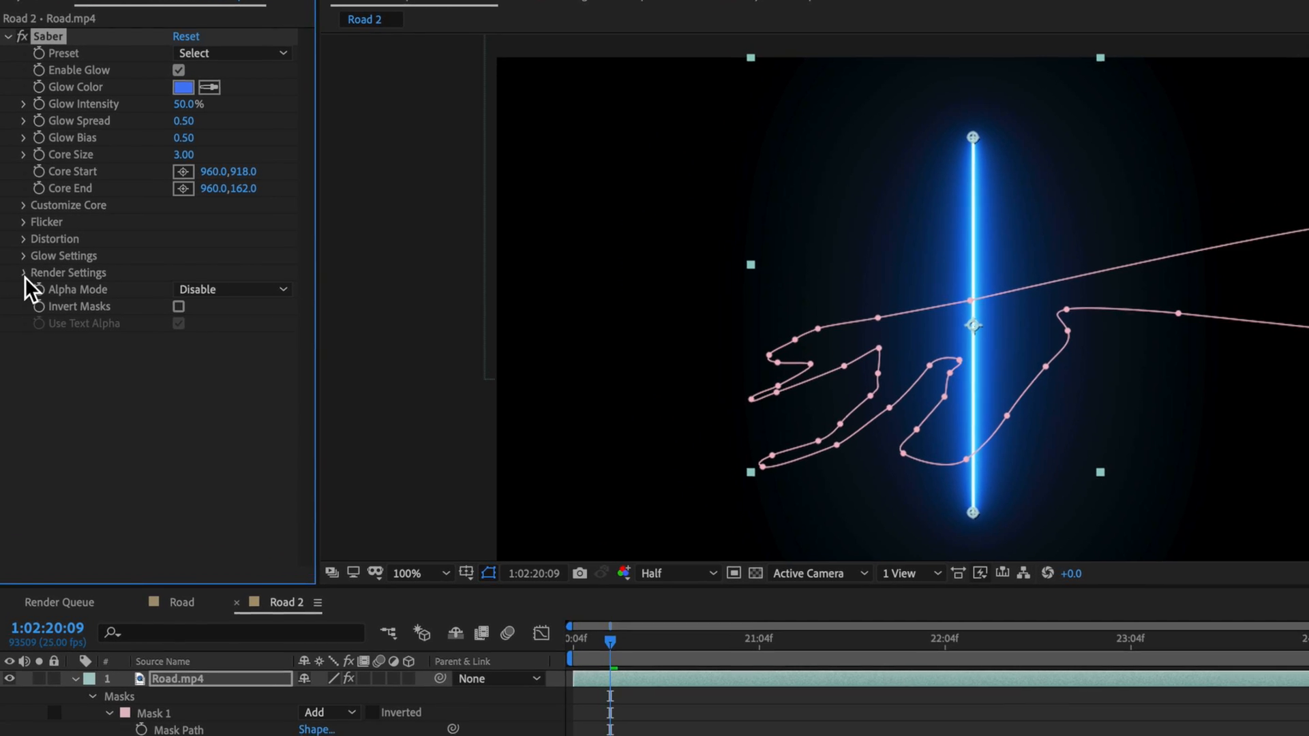
- Change Saber's Composite Settings so the footage beneath shows through, and set the Core Type to Layer Masks
click(19, 253)
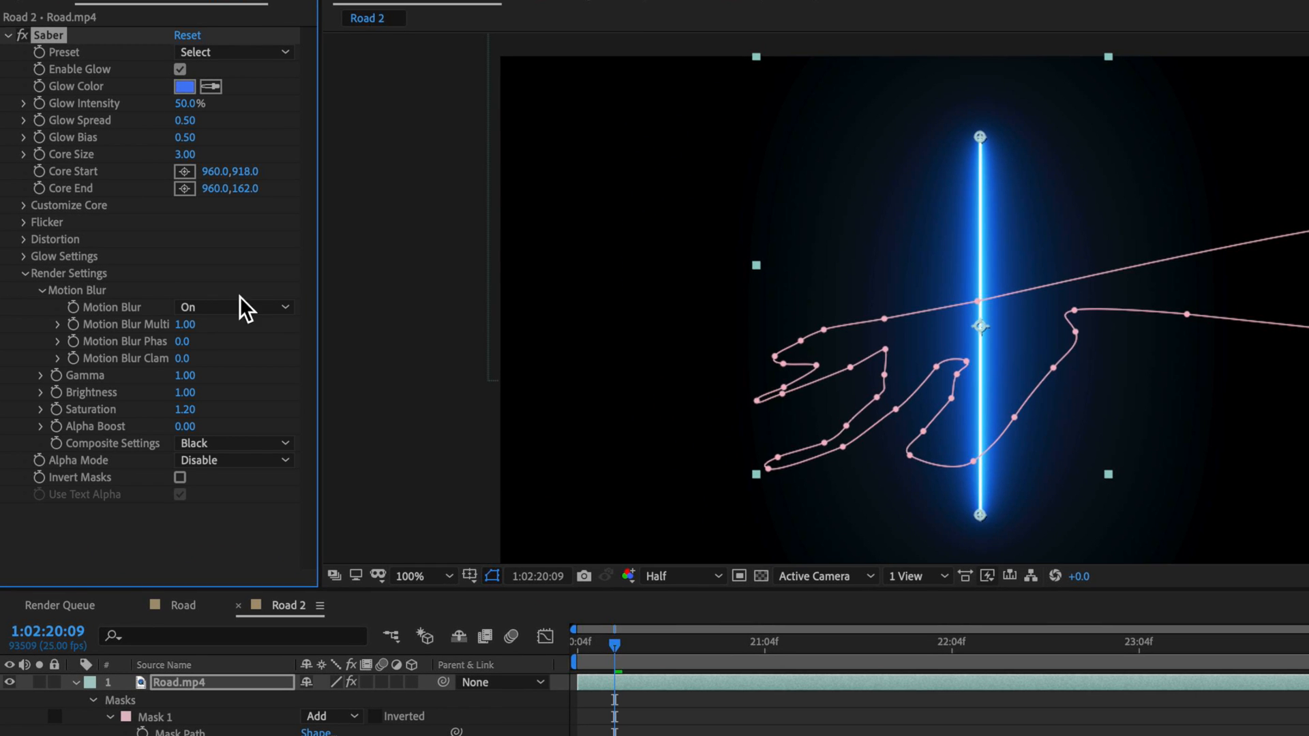
click(243, 448)
click(231, 465)
click(23, 208)
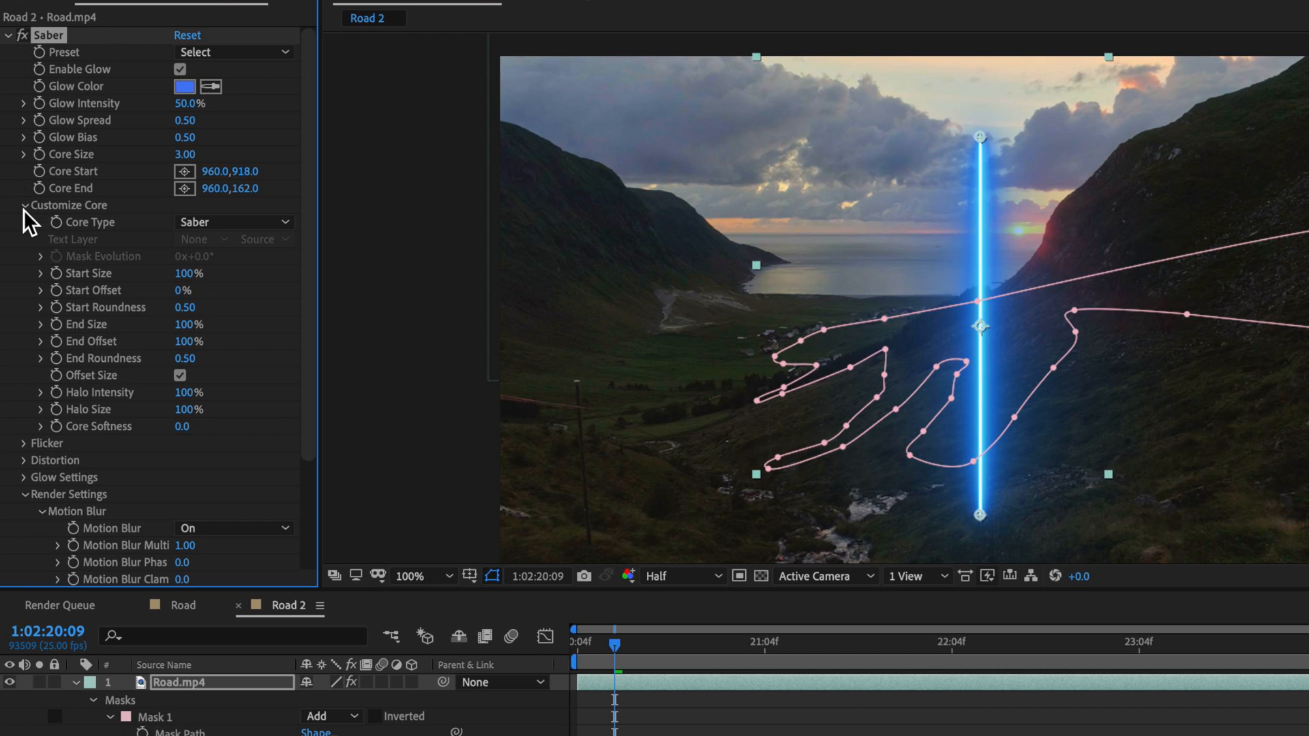
click(199, 220)
click(260, 268)
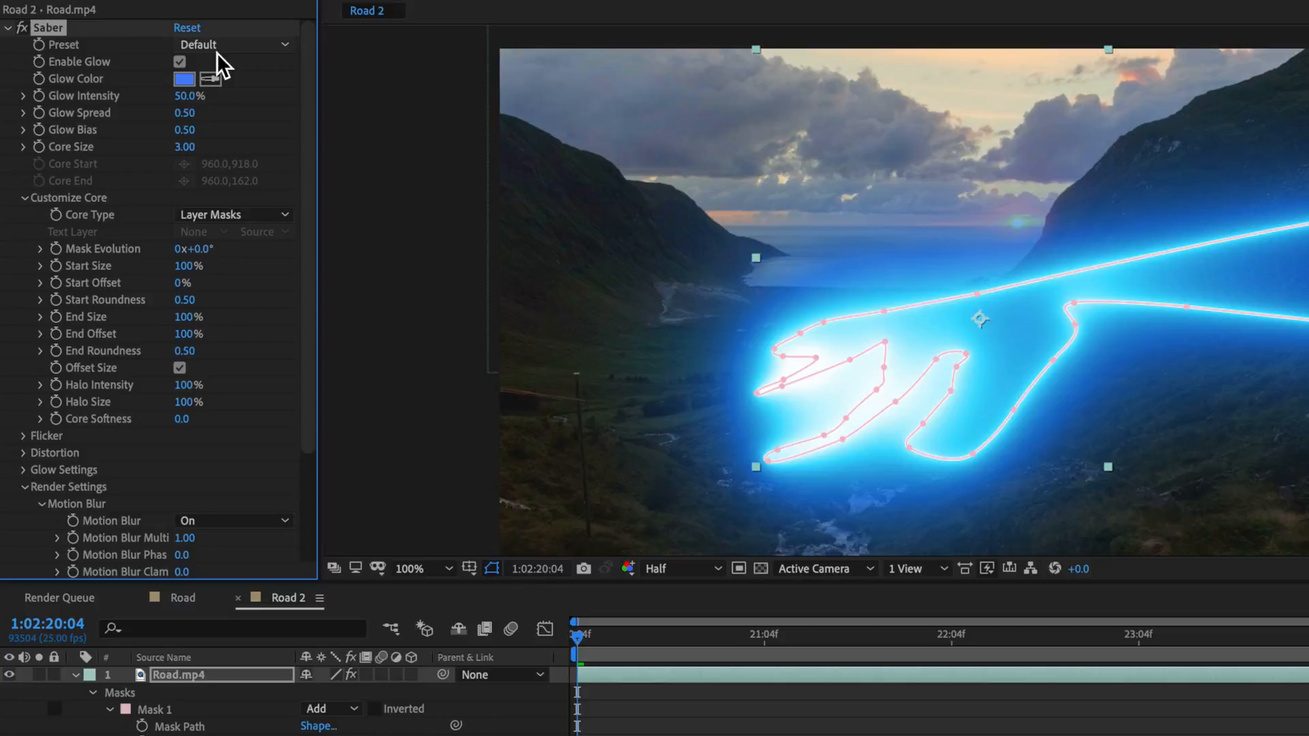
- Try the Burning and Energize presets on the Saber effect and return to the Default preset
click(217, 53)
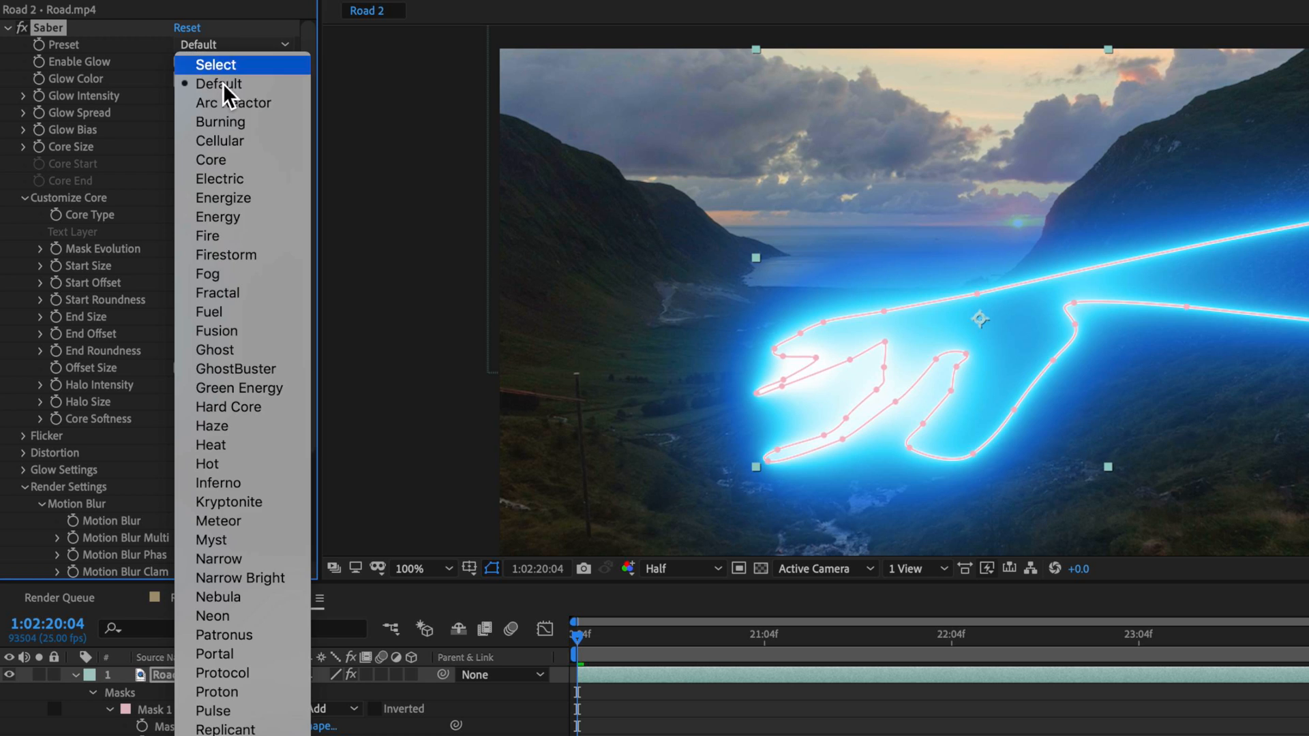
click(220, 121)
click(231, 45)
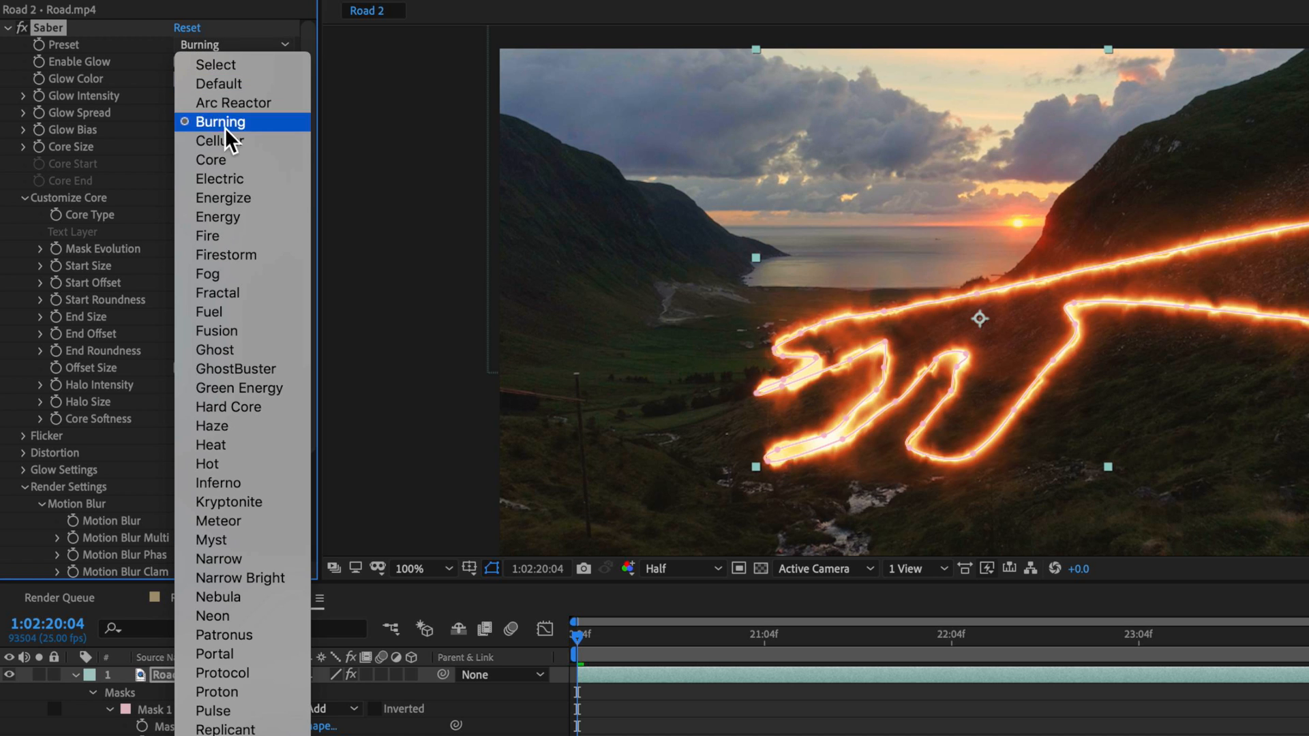
click(220, 197)
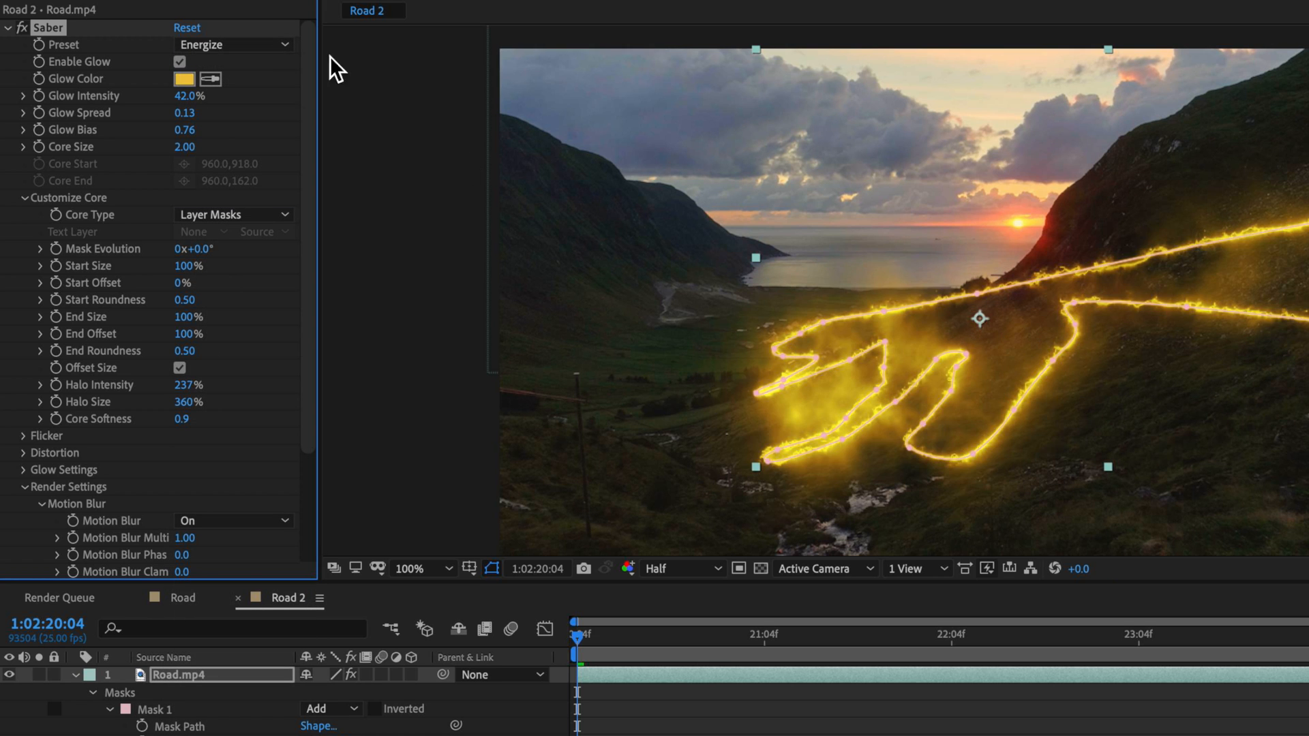
click(239, 47)
click(238, 122)
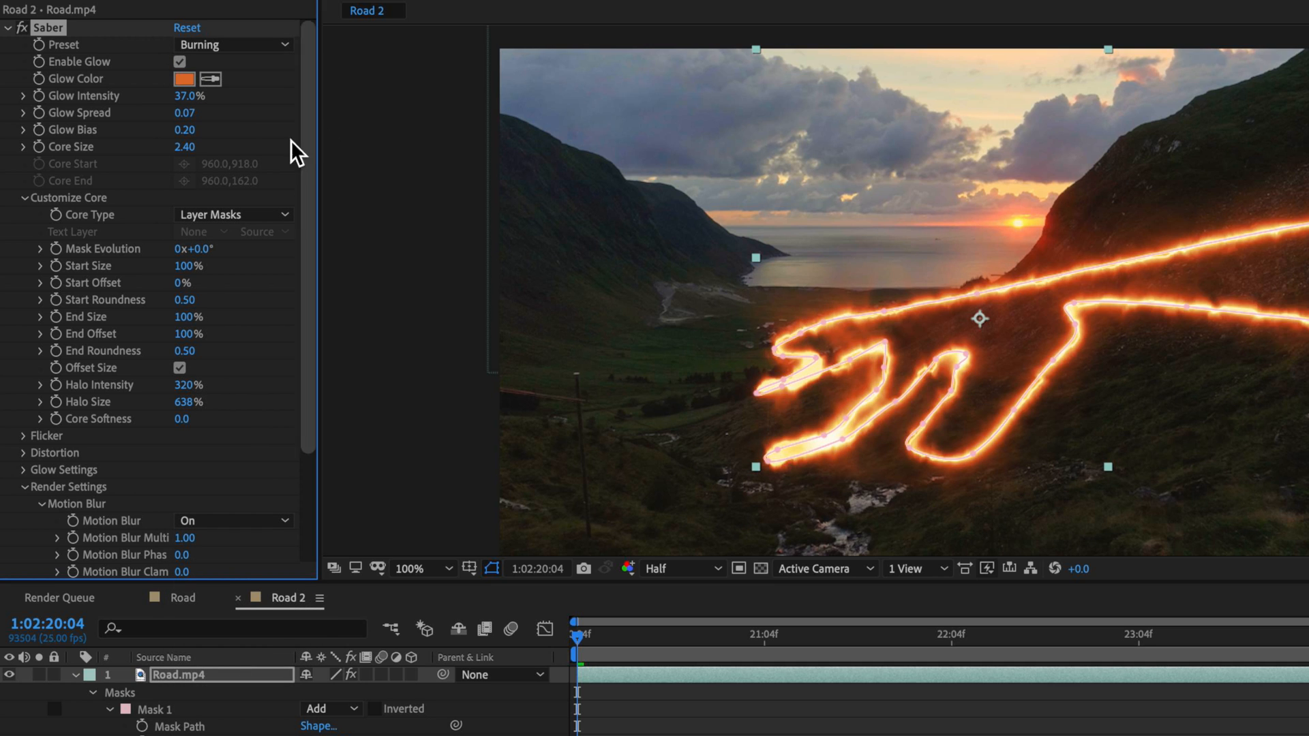
click(222, 47)
click(223, 59)
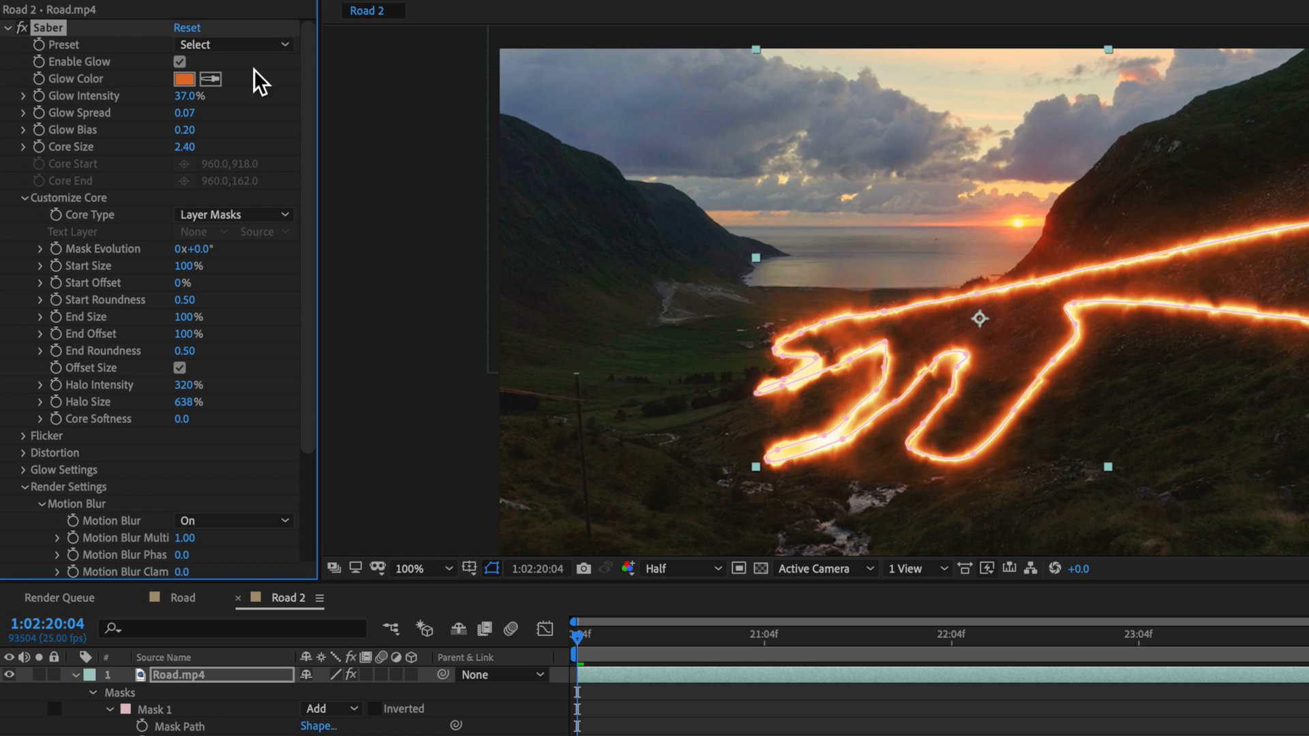
click(232, 45)
click(225, 82)
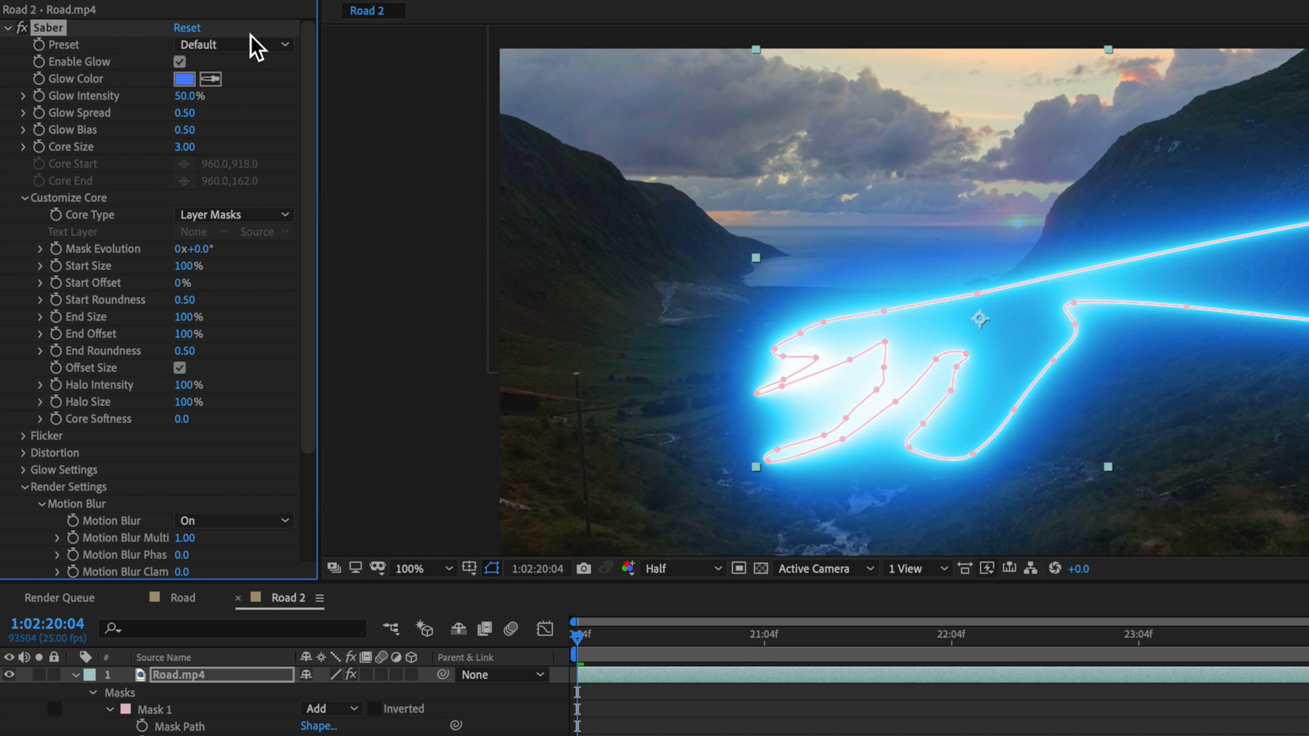
- Set the Saber glow color to orange FF5A00
click(184, 79)
drag(905, 506, 817, 506)
text(FF5A00)
click(968, 272)
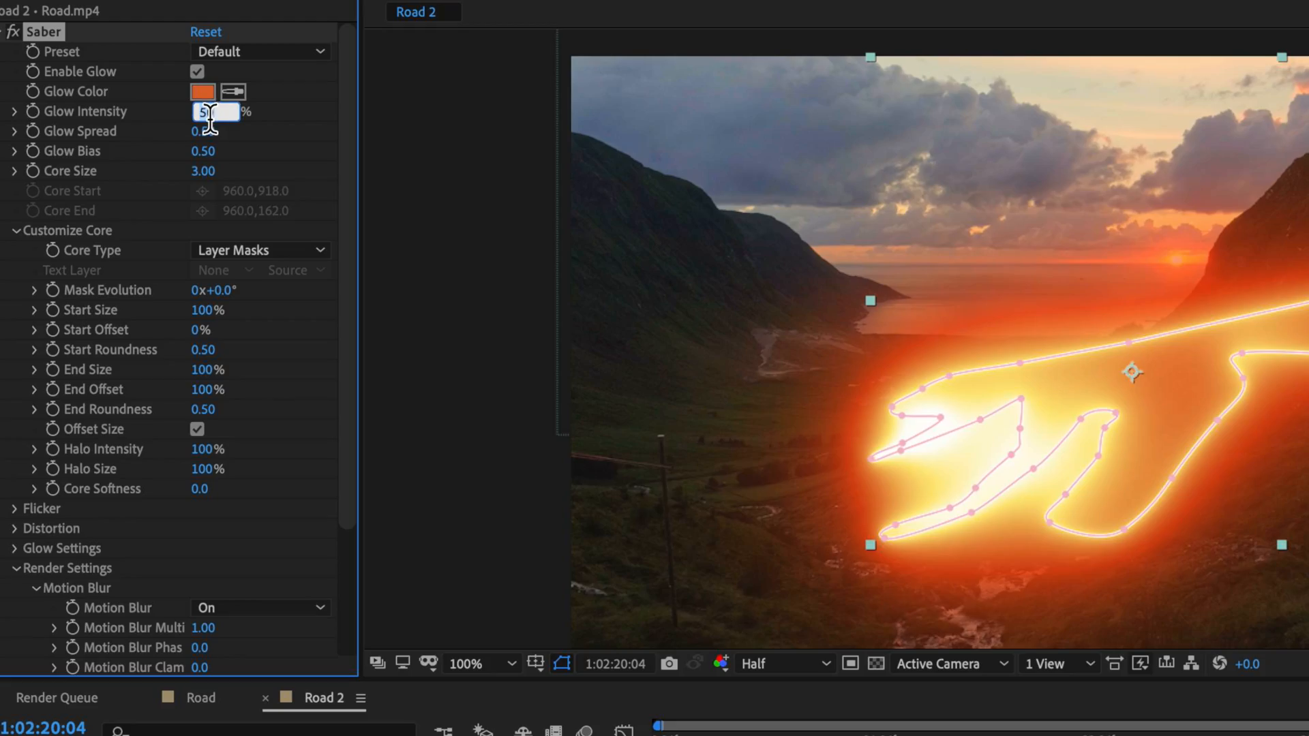
- Set Saber's Glow Intensity to 16%, Glow Spread to 0.04, Glow Bias to 3 and Core Size to 1
key(Return)
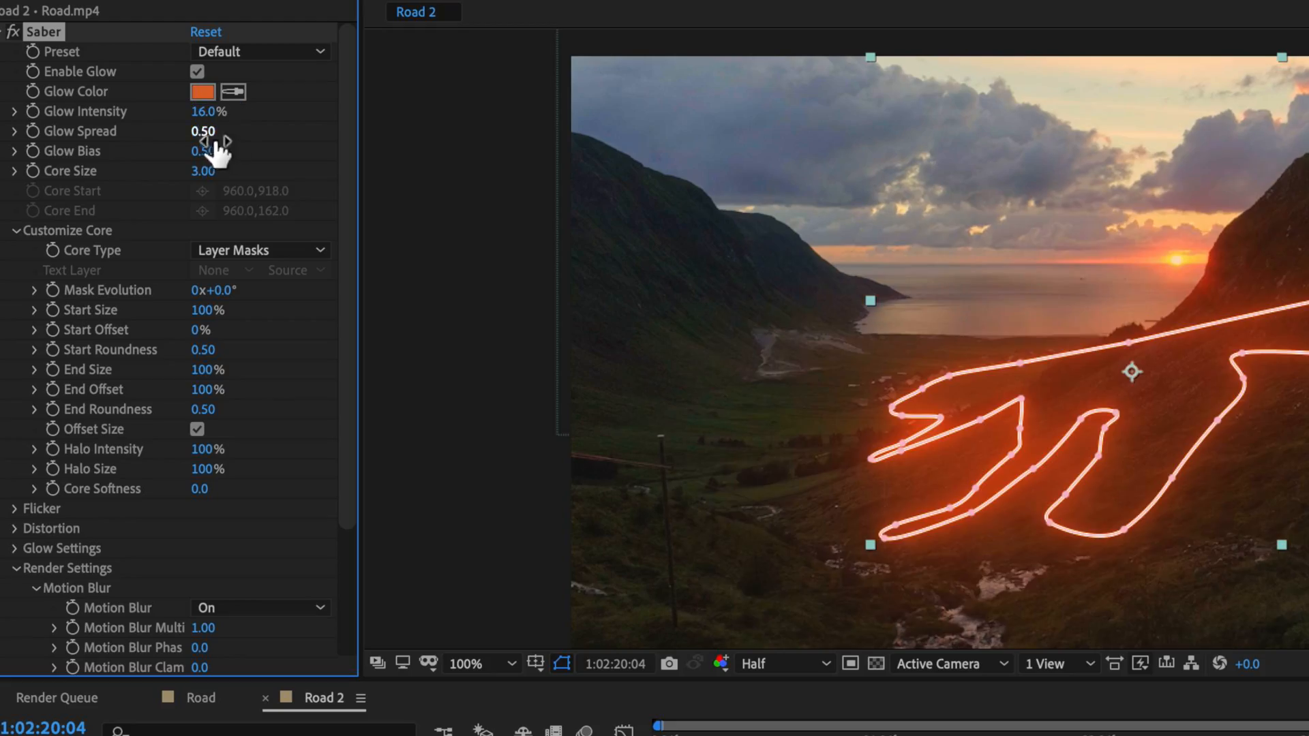
drag(200, 135, 160, 143)
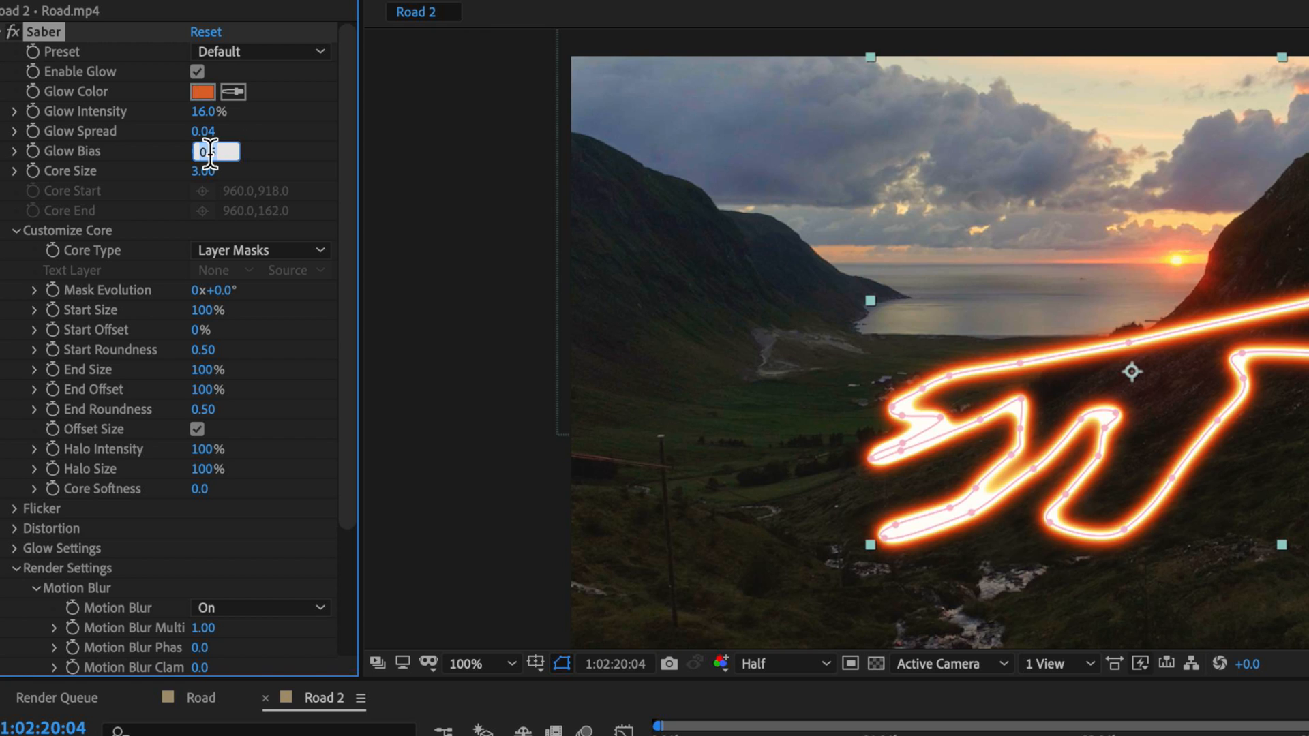
text(3)
key(Return)
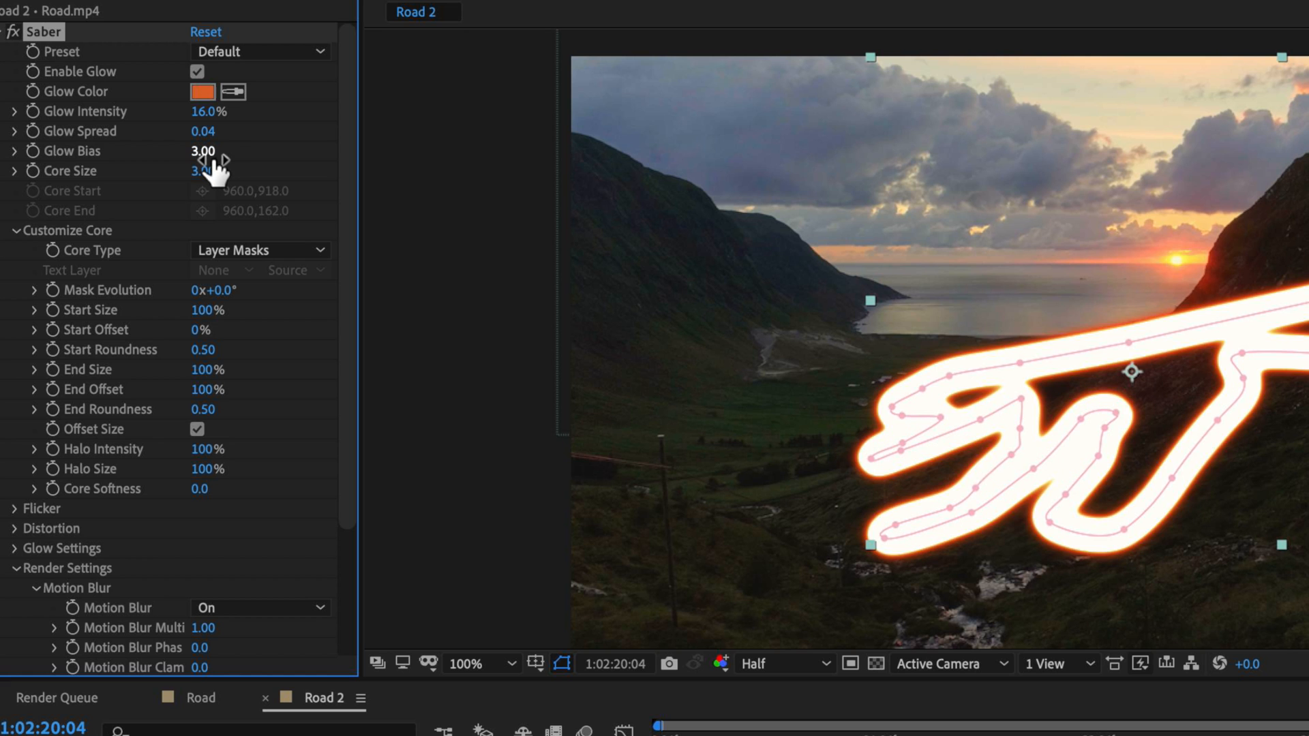
text(1)
key(Return)
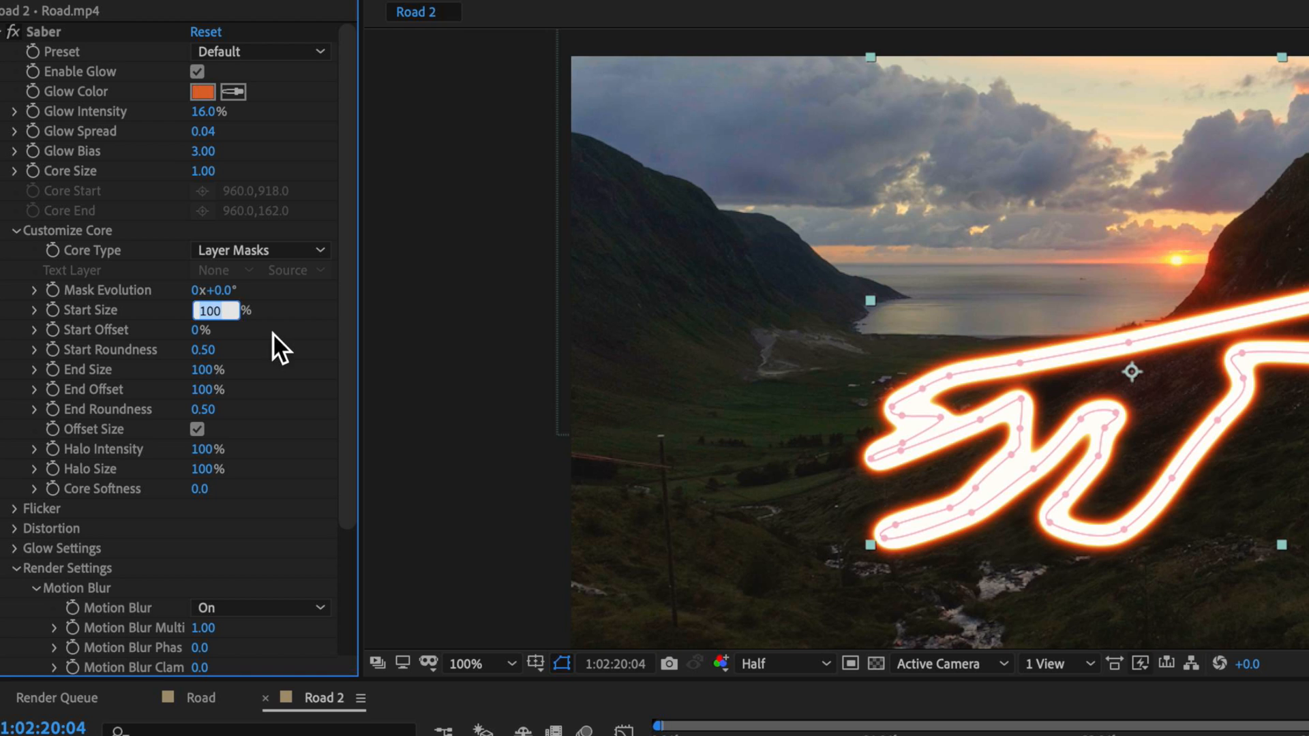
- Set Saber's Start Size to 30% and End Size to 50%
text(30)
key(Return)
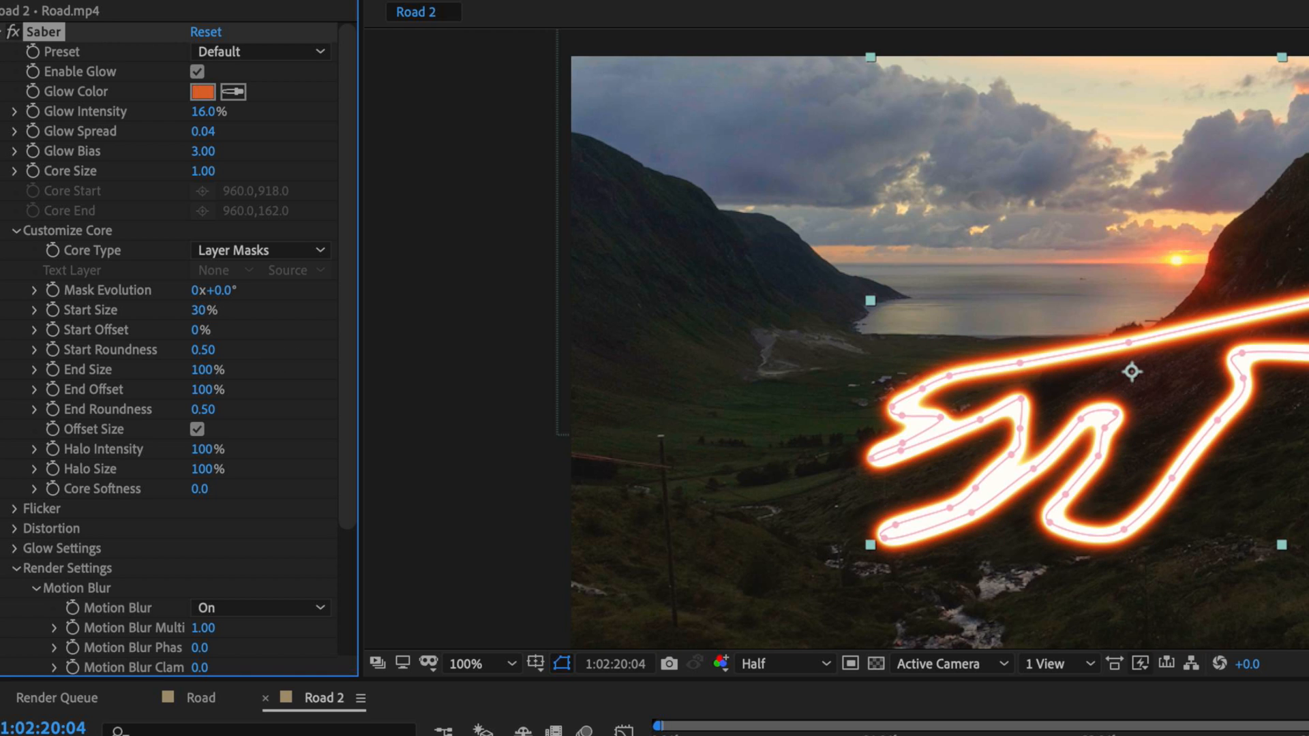
click(215, 373)
text(50)
key(Return)
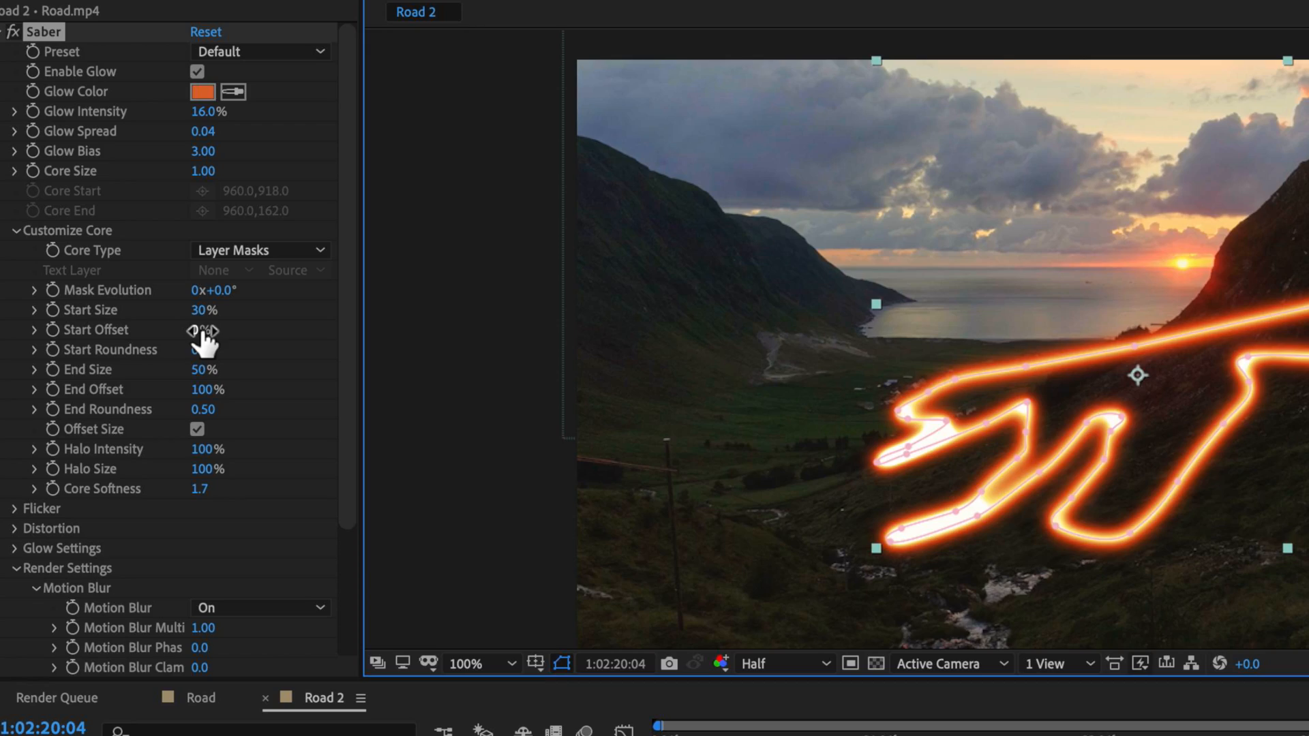
- Set Saber's Start Offset to 20% and reduce the End Offset to 33%
click(202, 331)
text(20)
key(Return)
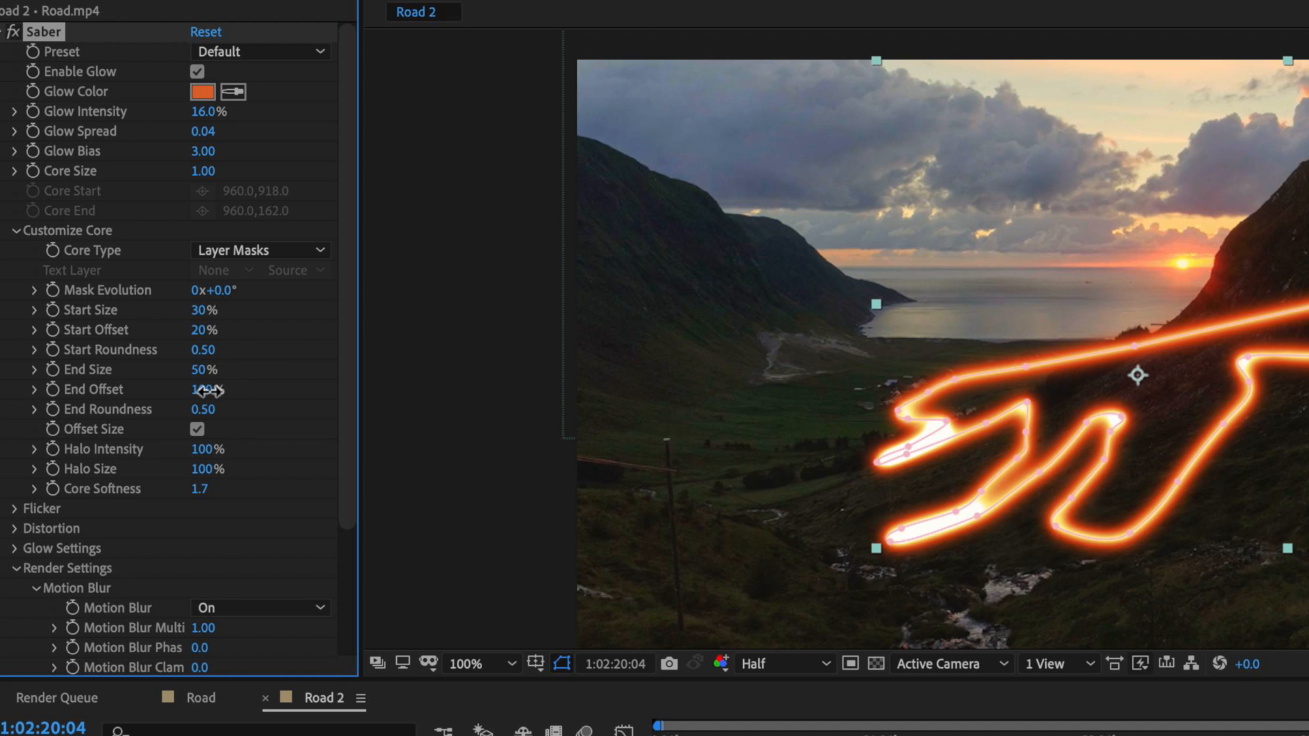
drag(250, 397, 210, 406)
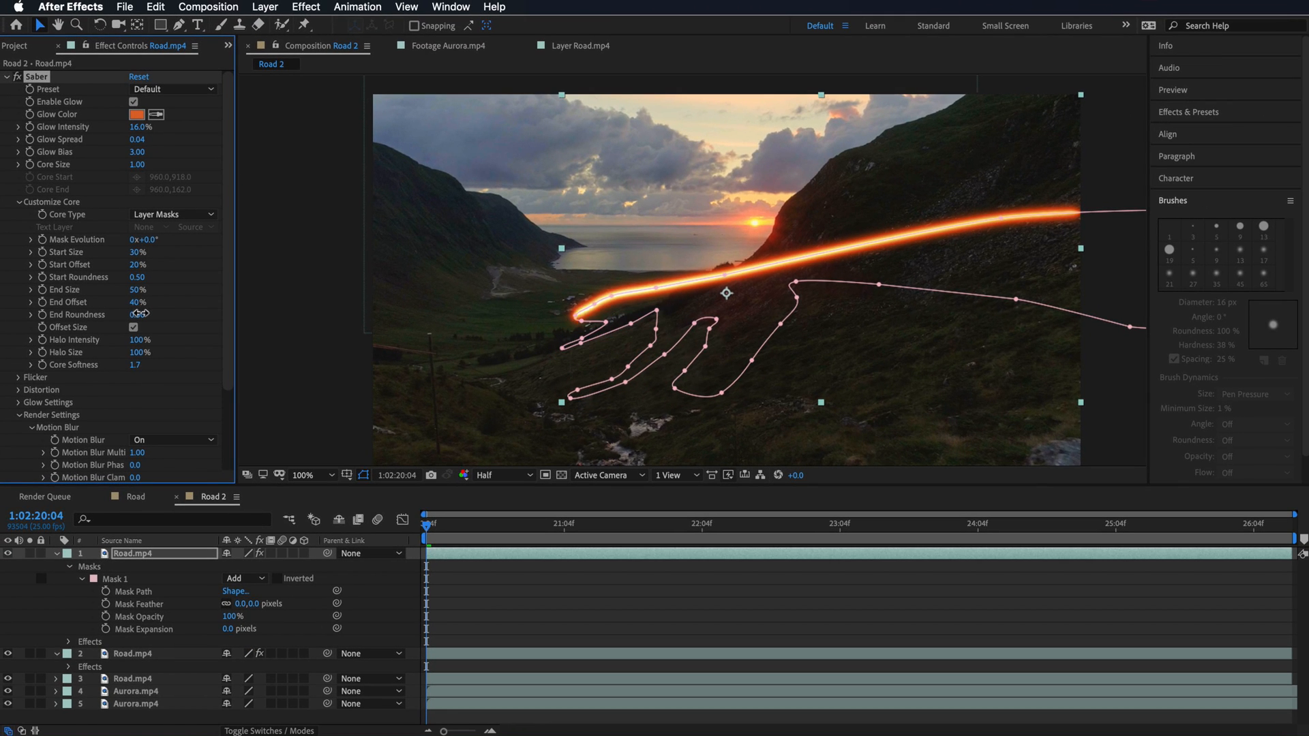
drag(140, 313, 136, 314)
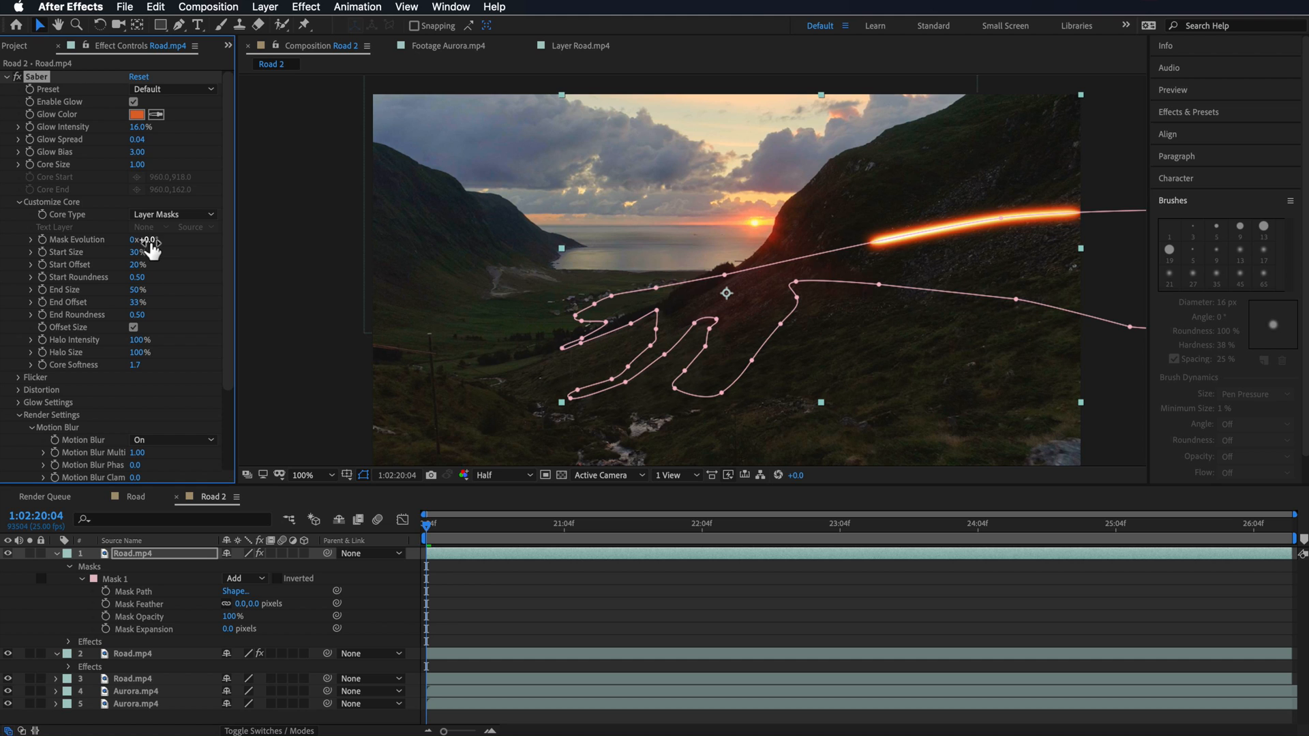
- Shorten the glowing streak with an End Offset of 21% and move it along the mask with Mask Evolution at 60°
drag(166, 244, 169, 246)
drag(245, 258, 200, 254)
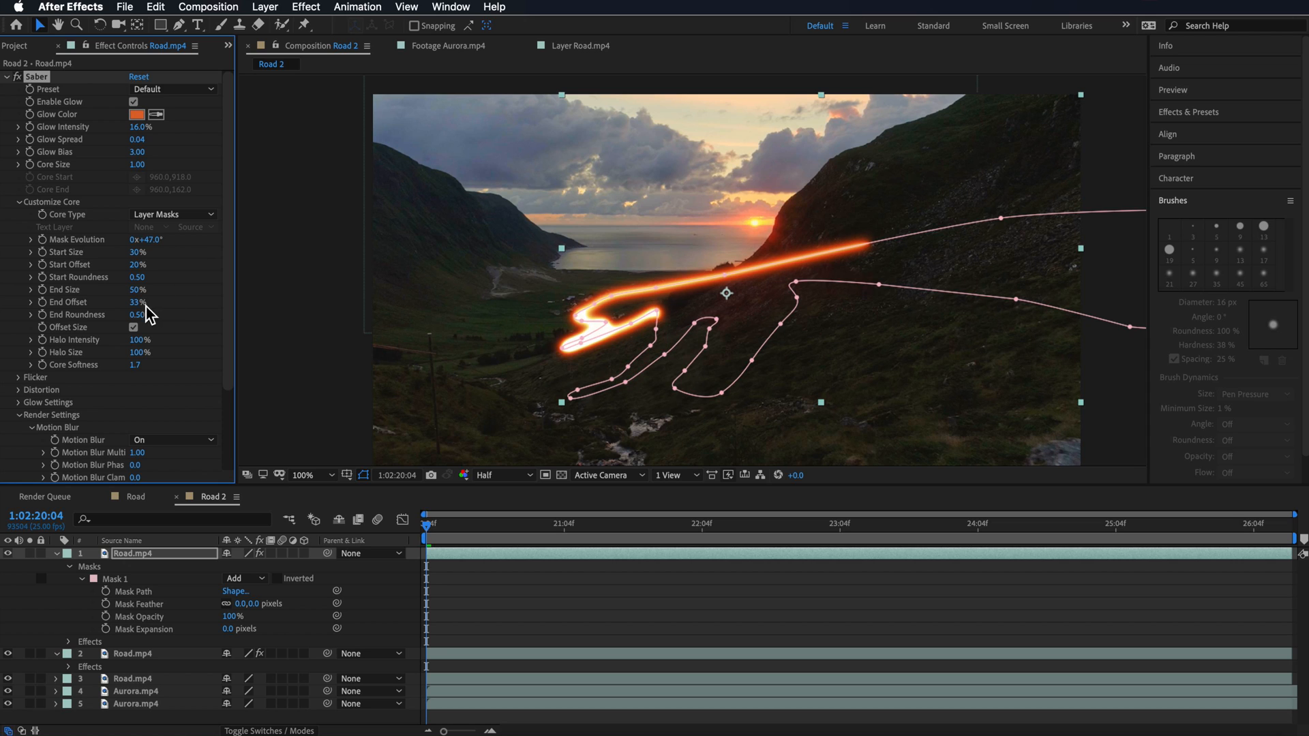
drag(133, 304, 136, 306)
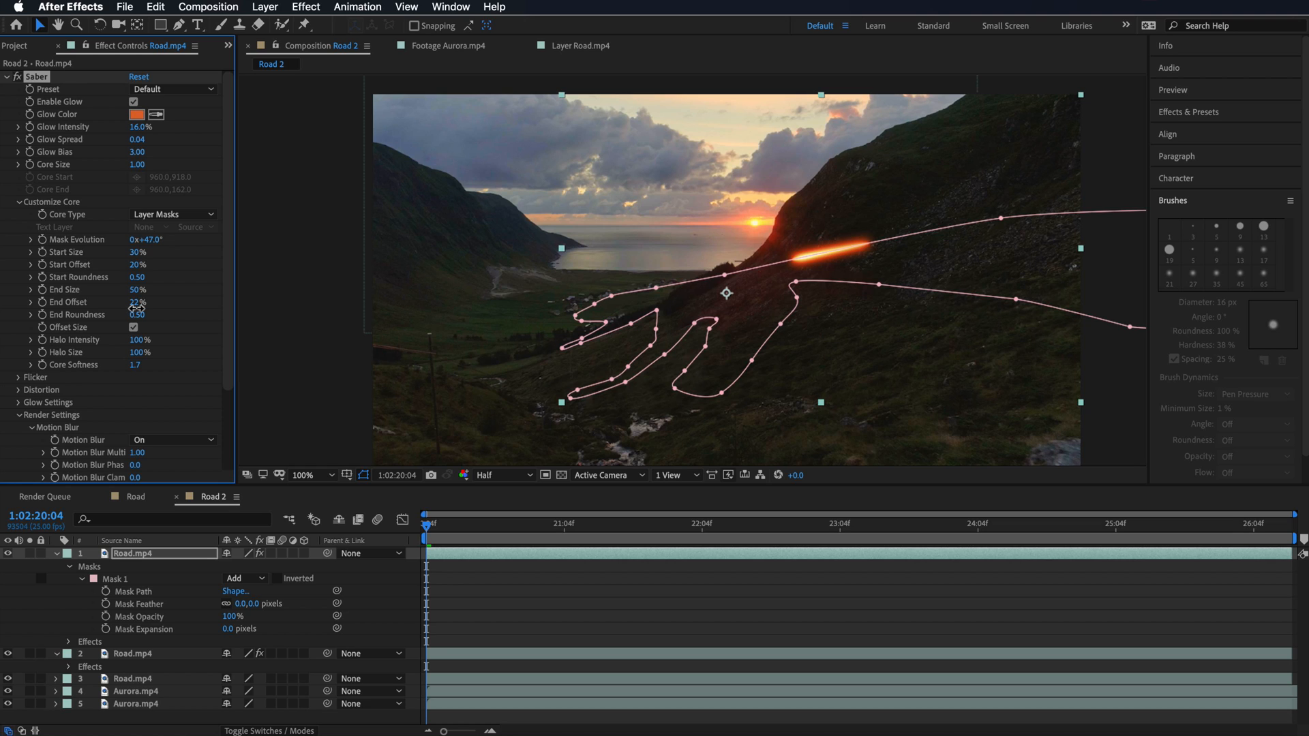
drag(150, 240, 158, 251)
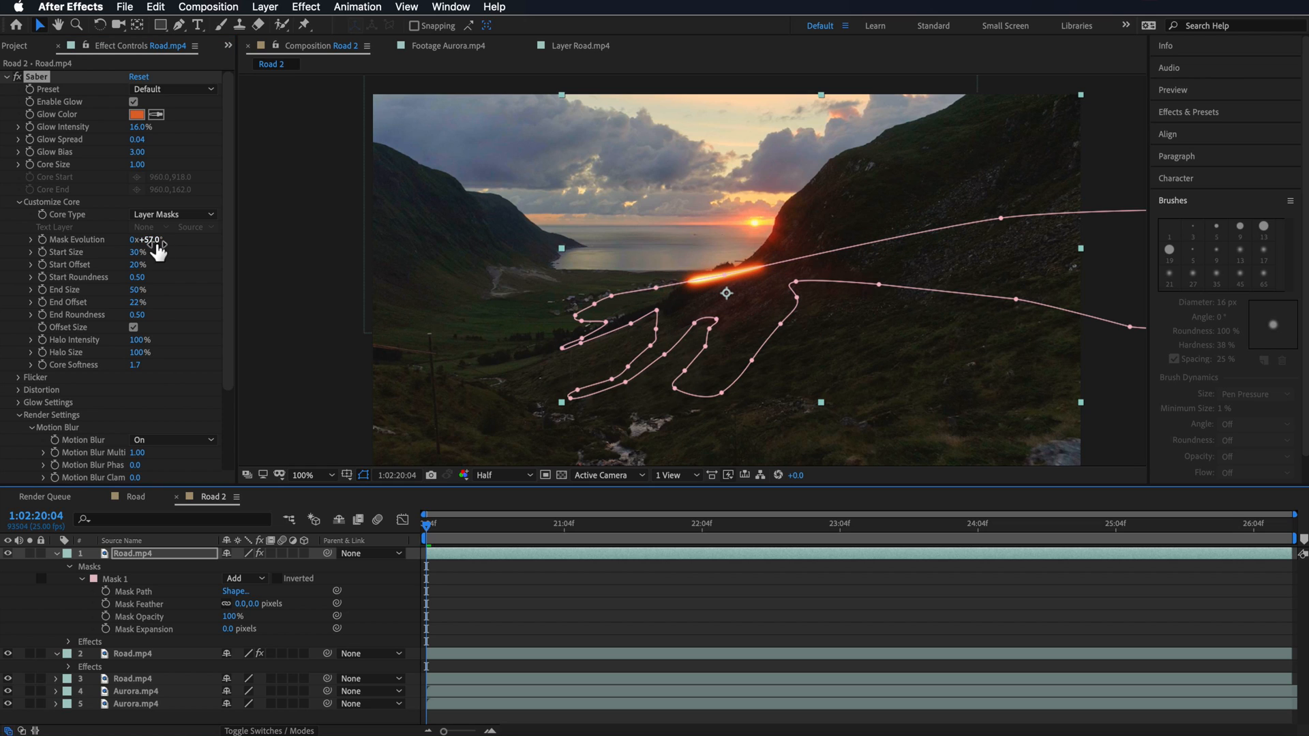
drag(138, 306, 135, 306)
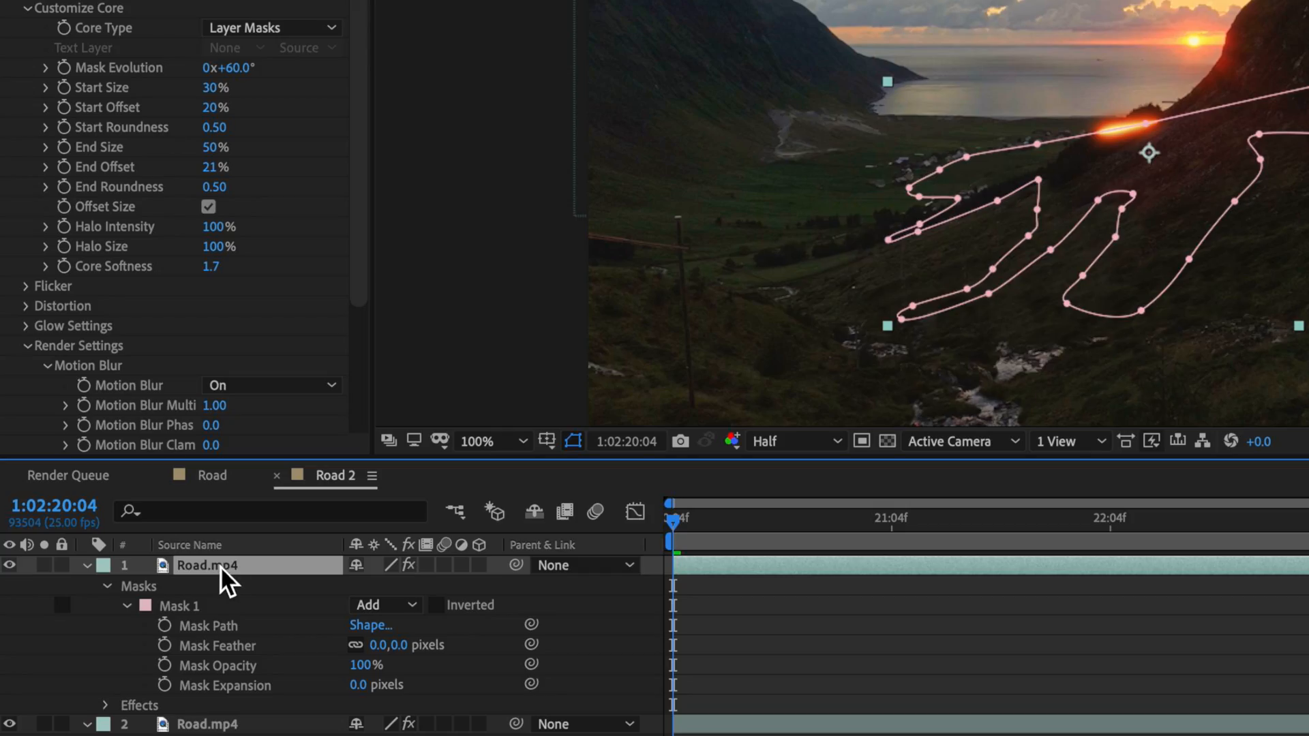
- Lower the top Road.mp4 layer's opacity to 80% and hide the mask outline in the composition view
key(t)
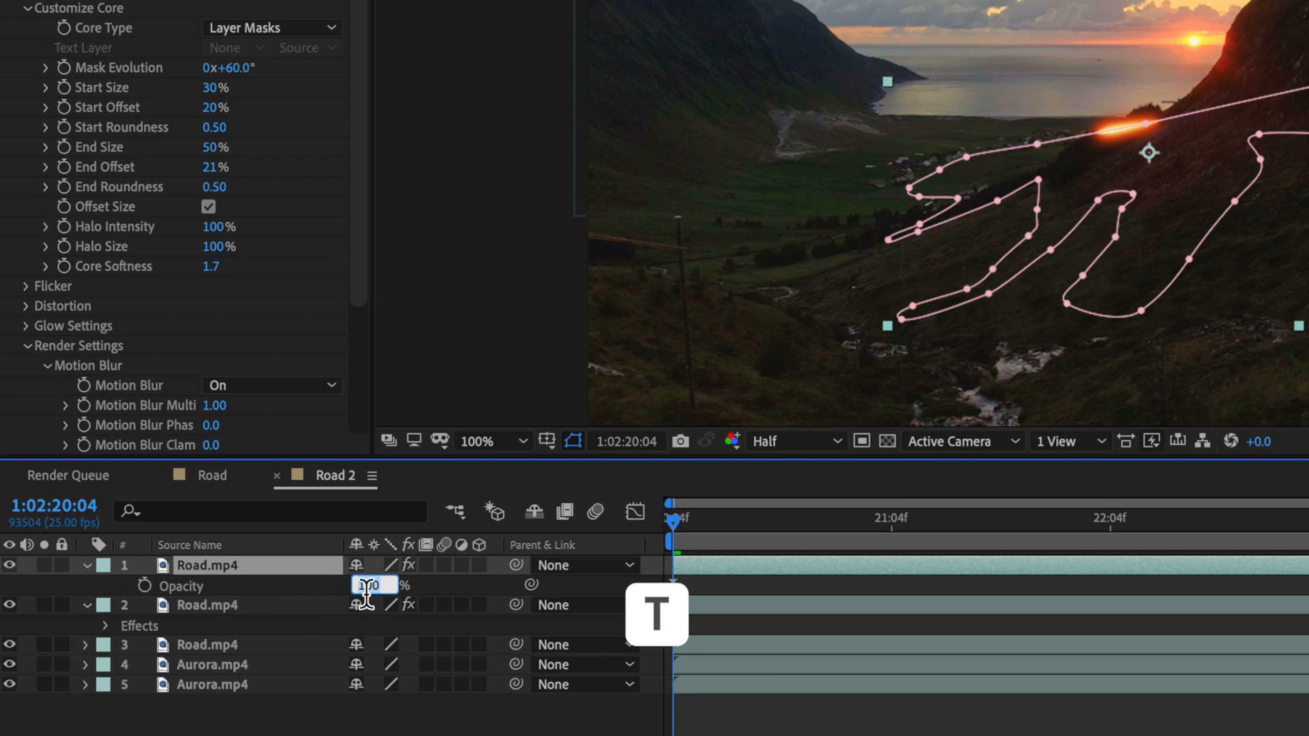
key(Return)
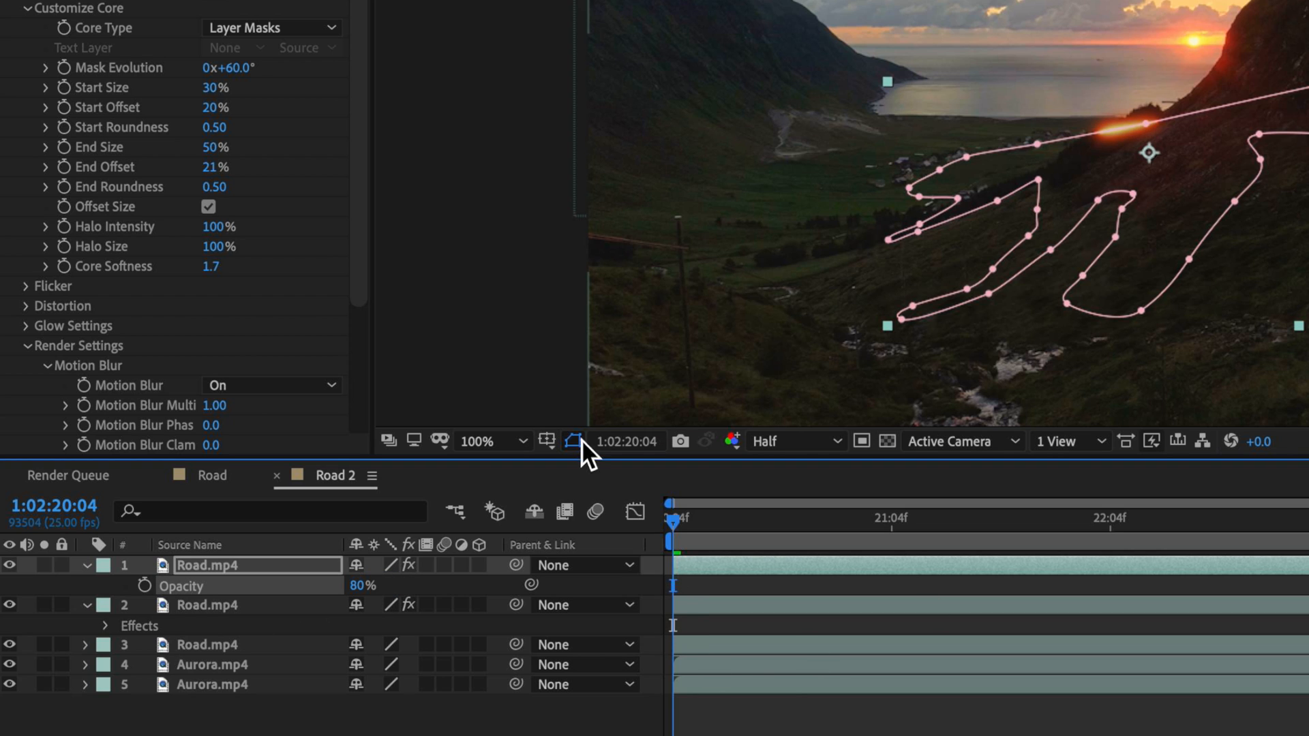
click(576, 441)
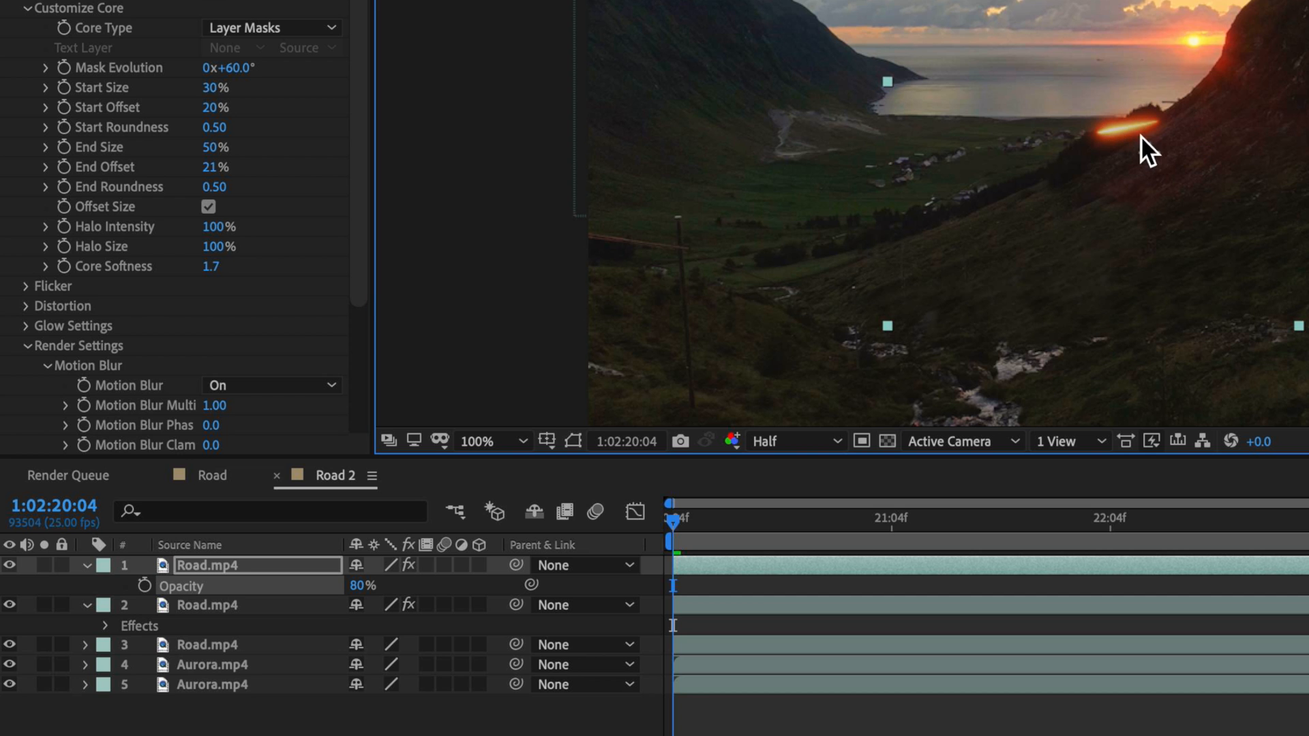
- Animate Saber's Mask Evolution from 60° at the start to 180° at two seconds
drag(231, 71, 362, 74)
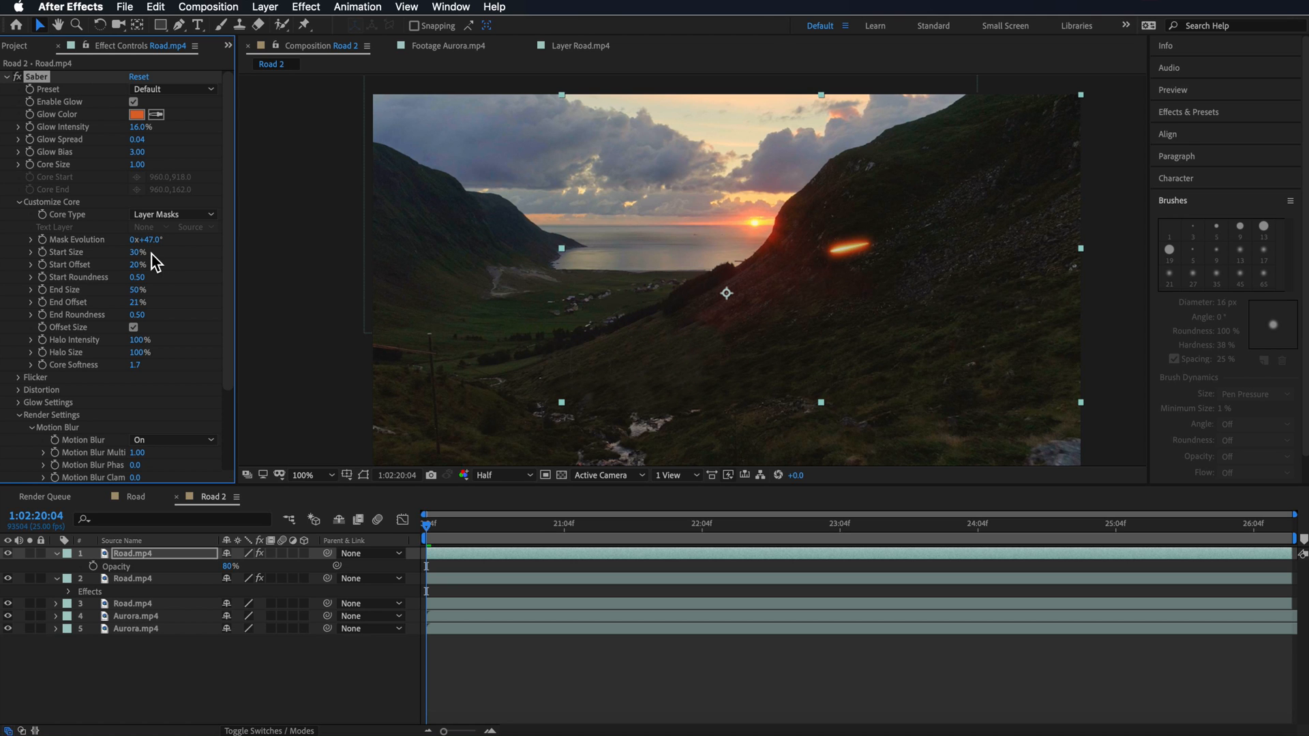
key(ctrl+z)
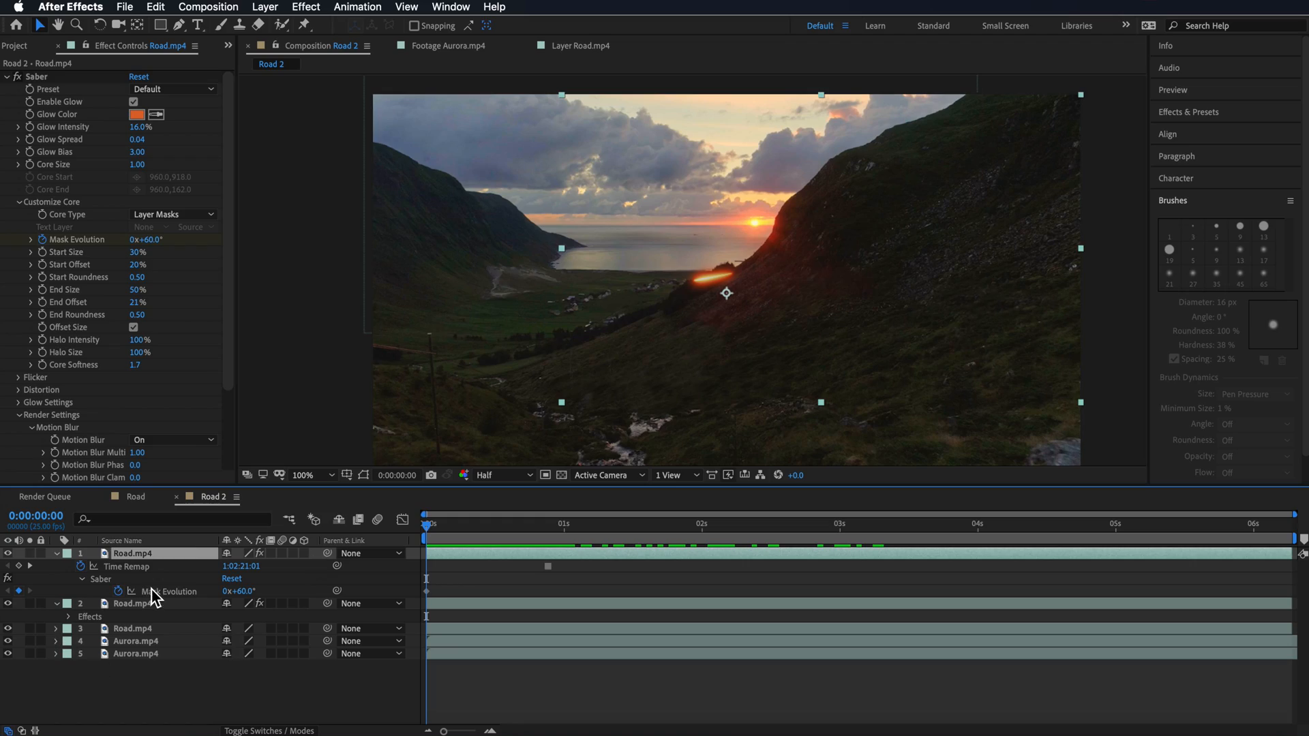
click(152, 592)
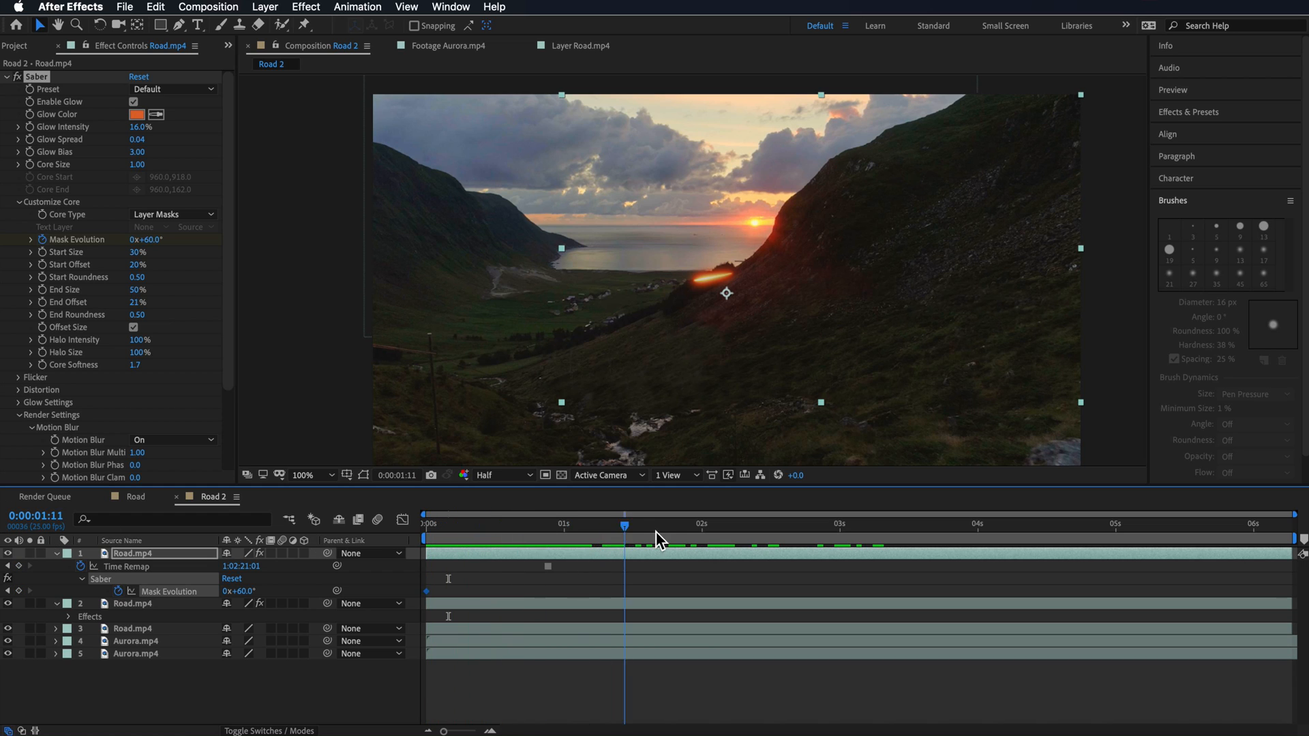
key(space)
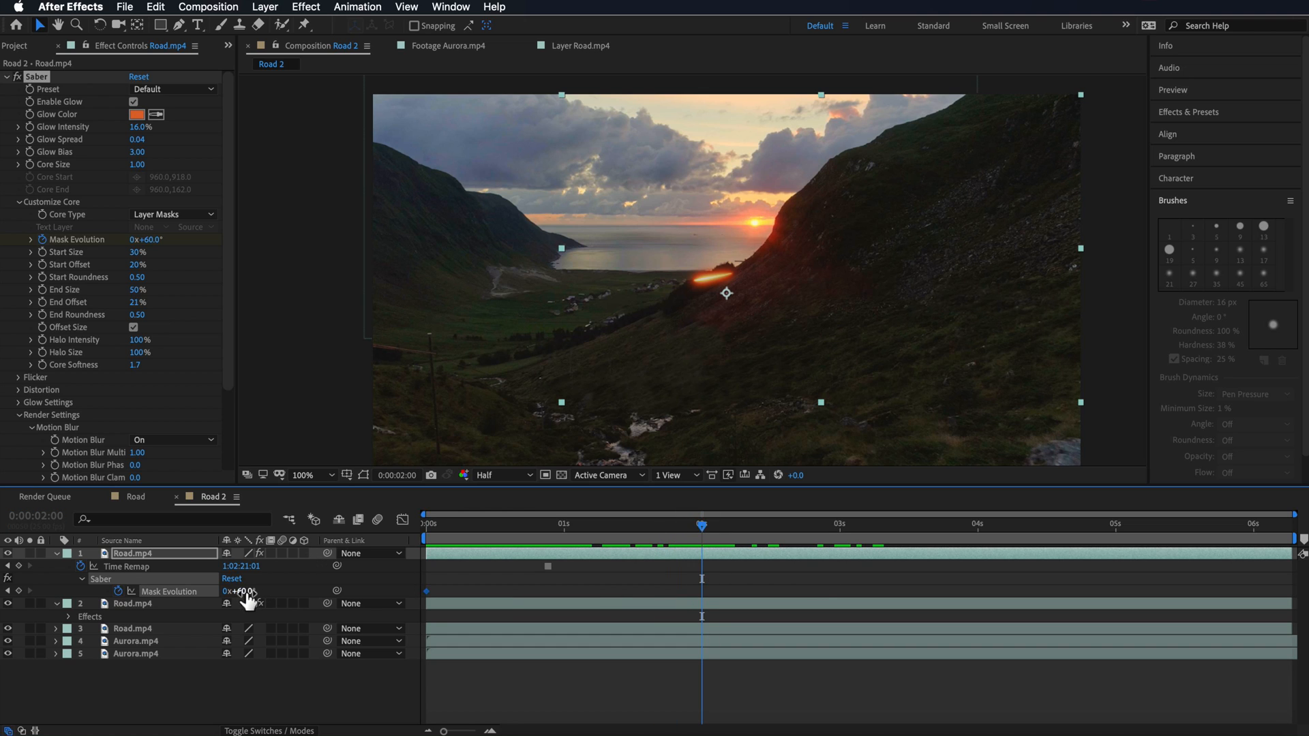
drag(247, 591, 275, 591)
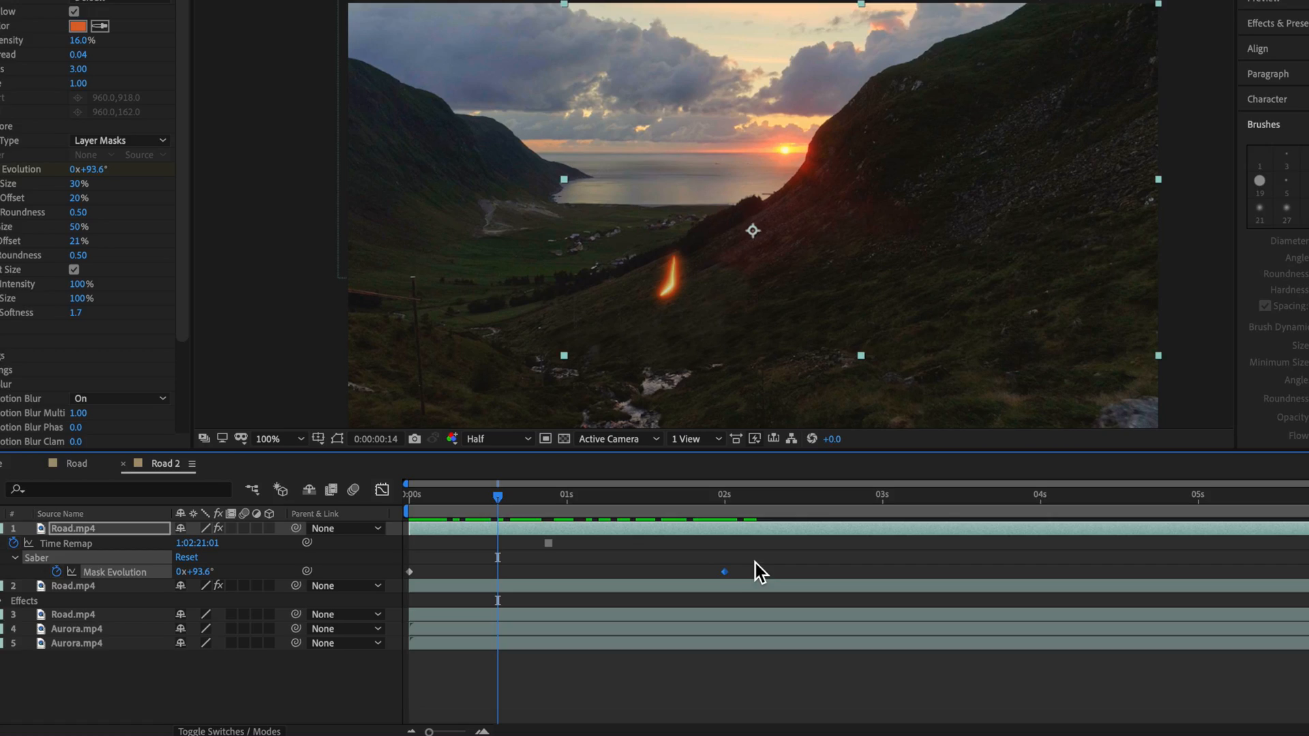
- Apply Easy Ease to both Mask Evolution keyframes
drag(756, 563, 409, 575)
right_click(409, 573)
mouse_move(574, 724)
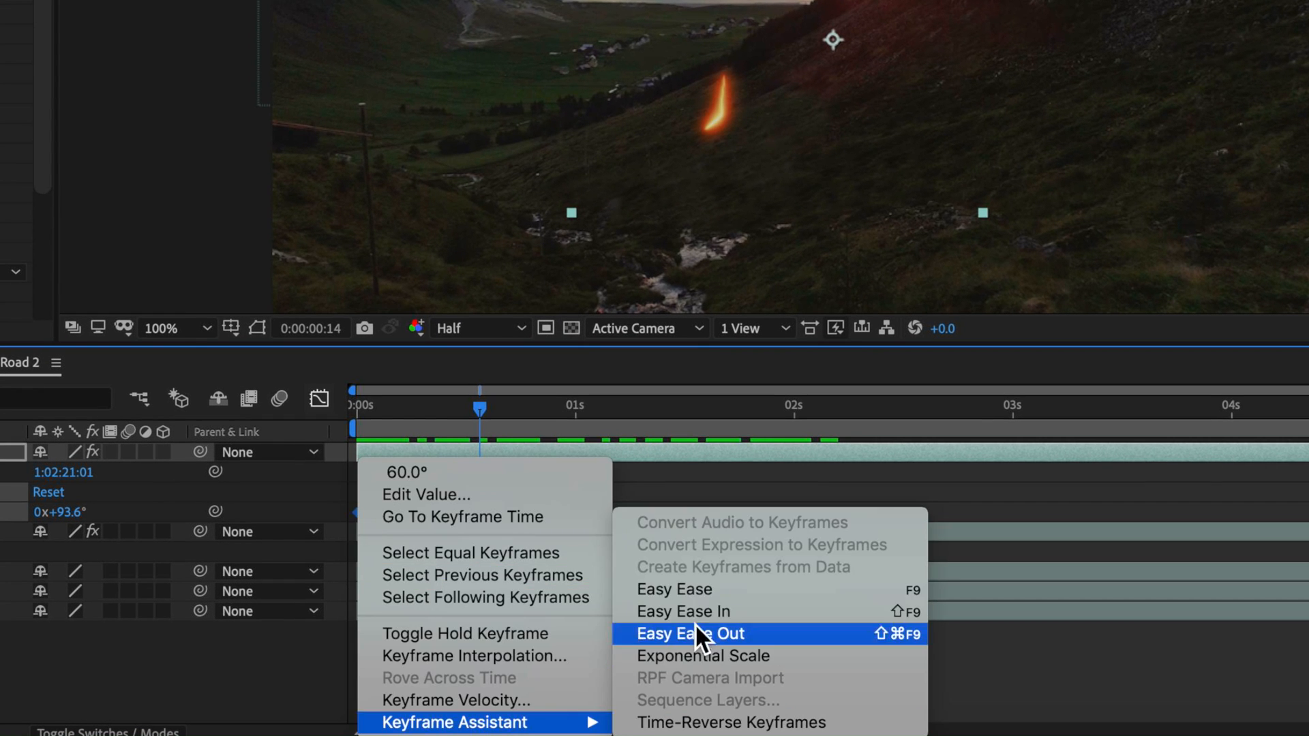
click(685, 592)
drag(543, 408, 362, 462)
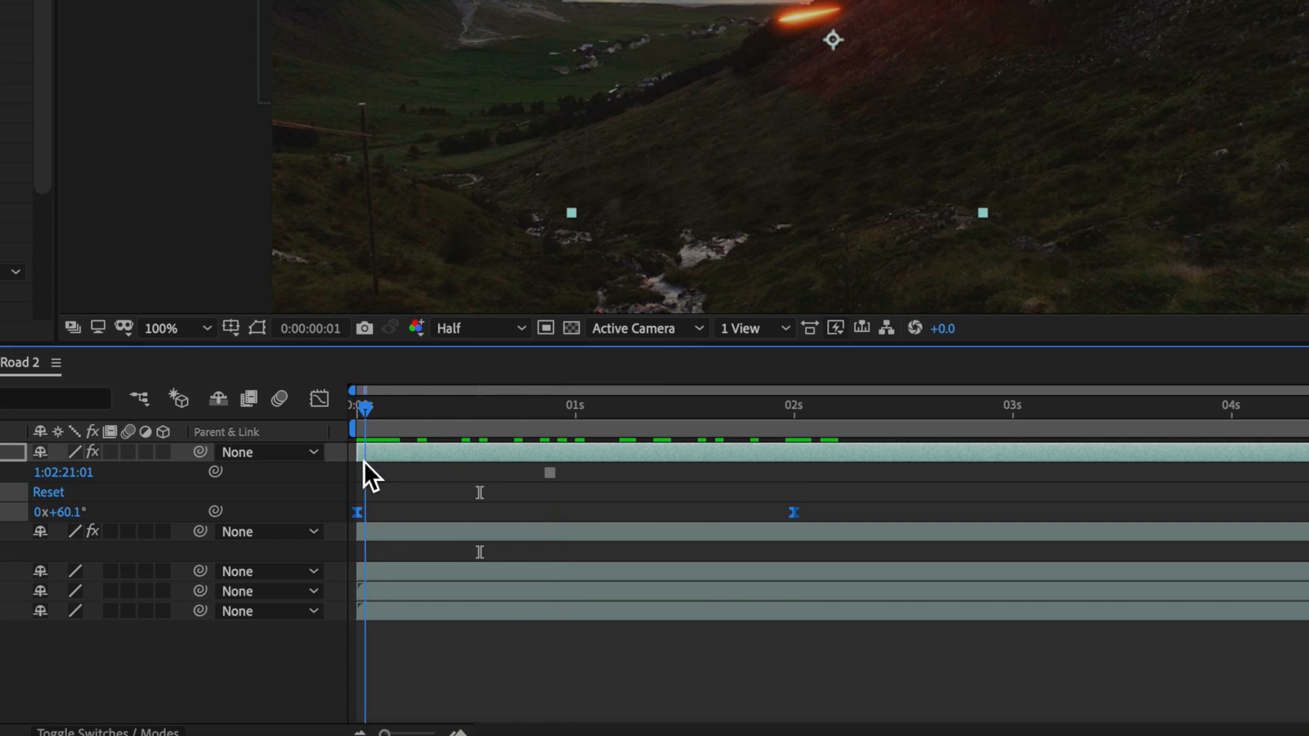
- Extend both Mask Evolution ease handles inward in the speed graph for a steep peak near one second, and preview the motion
click(328, 395)
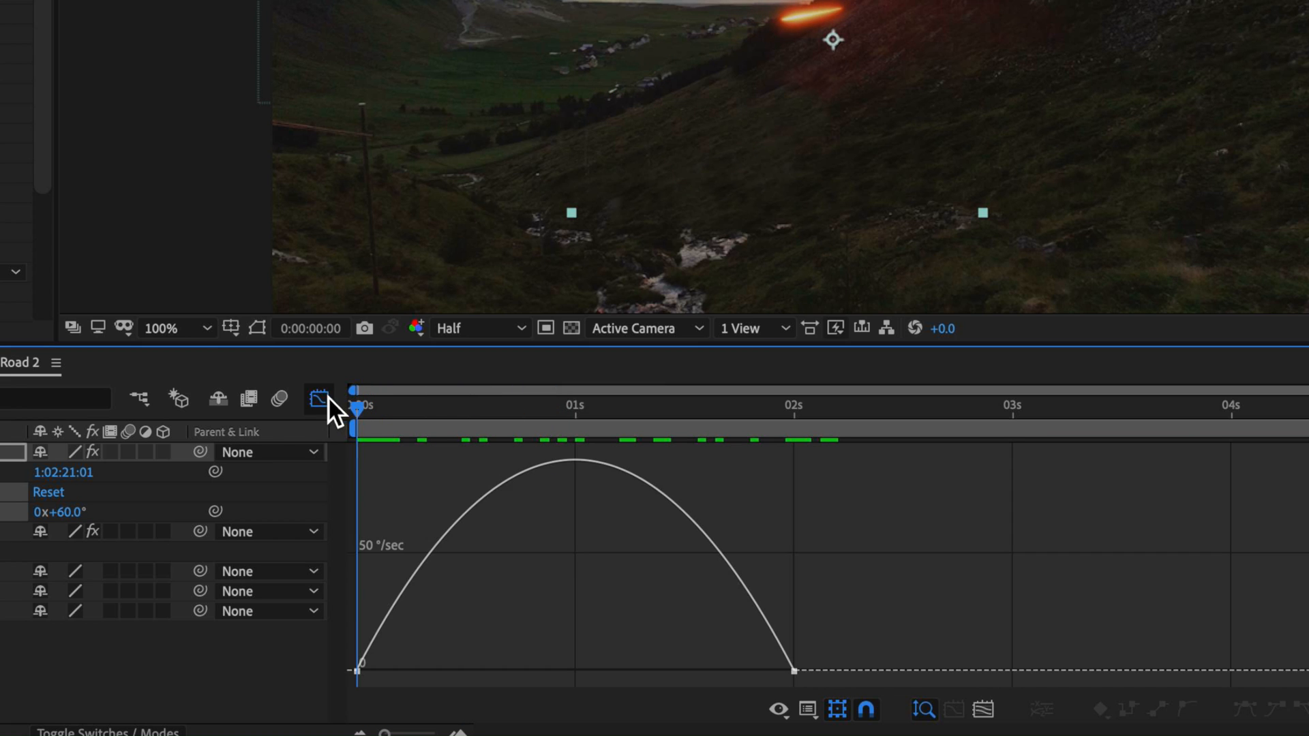
click(357, 671)
drag(429, 671, 526, 671)
drag(723, 671, 628, 671)
drag(578, 409, 357, 413)
key(space)
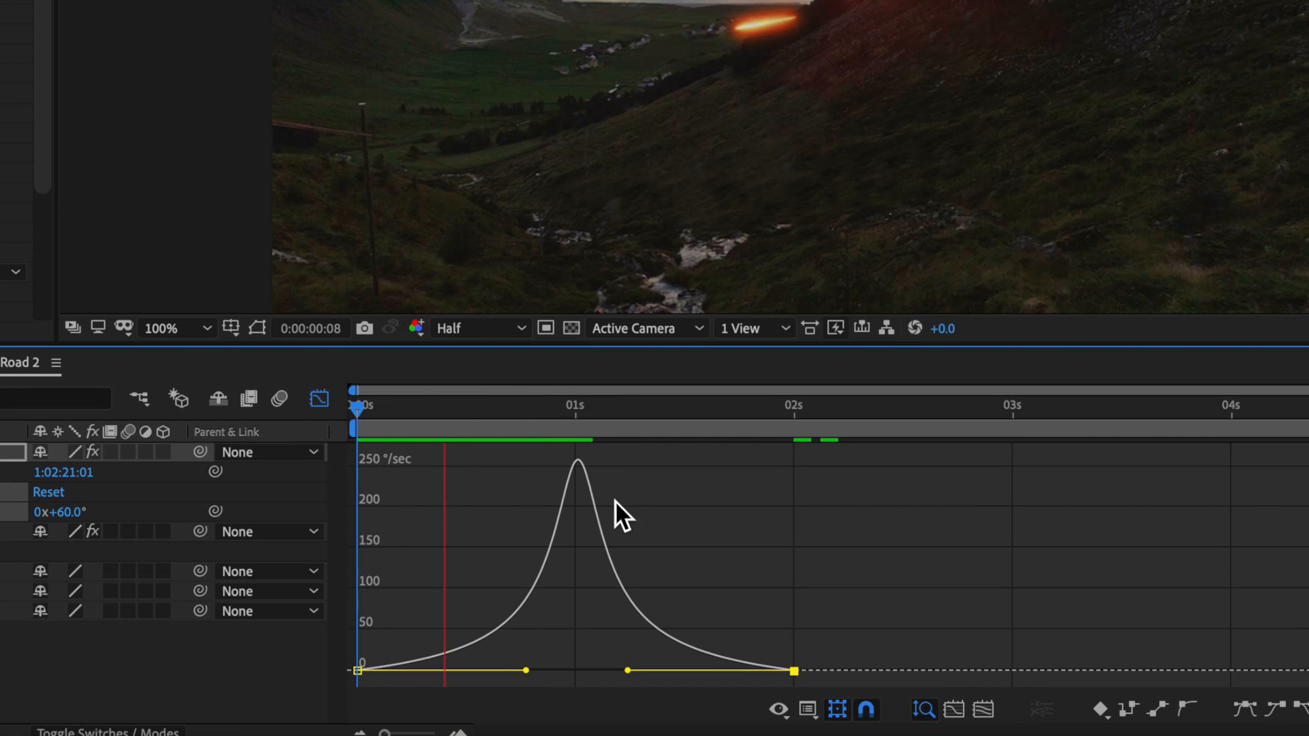
key(space)
mouse_move(551, 407)
mouse_down()
mouse_move(380, 429)
mouse_move(567, 432)
mouse_move(587, 409)
mouse_move(341, 463)
mouse_up()
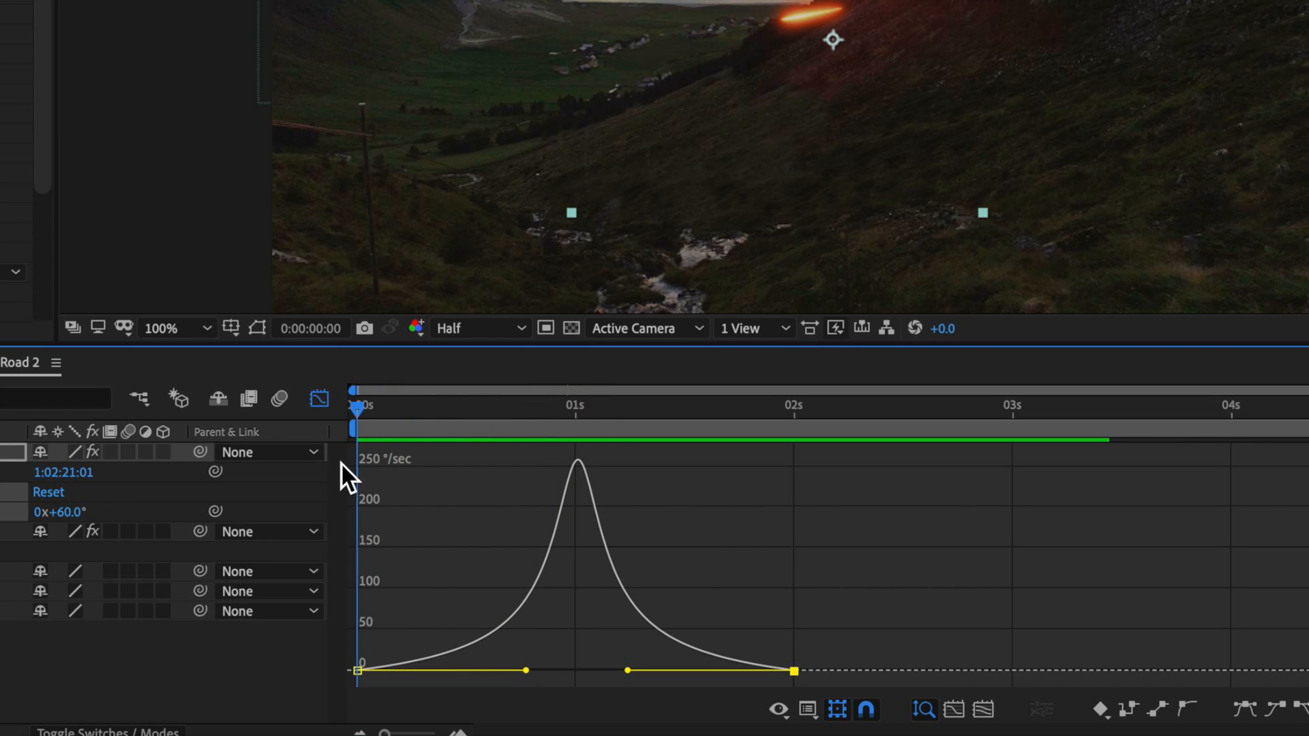
key(space)
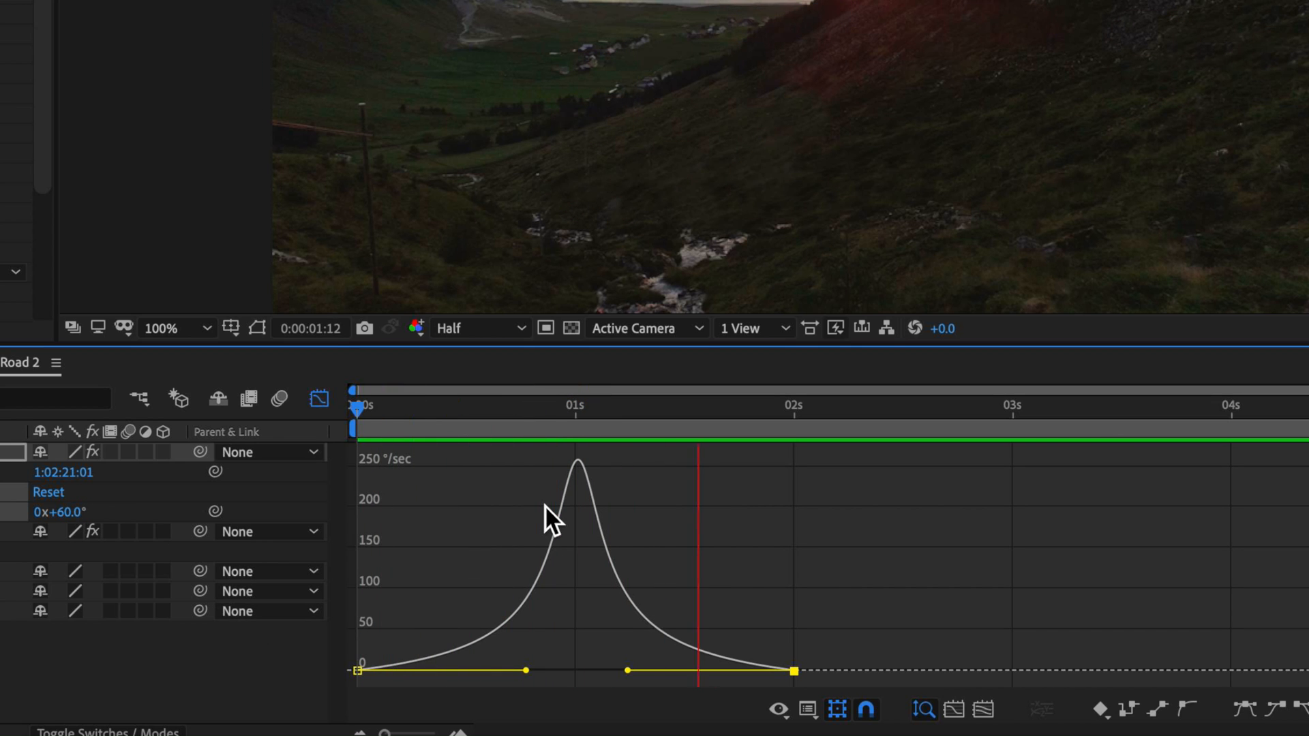
key(space)
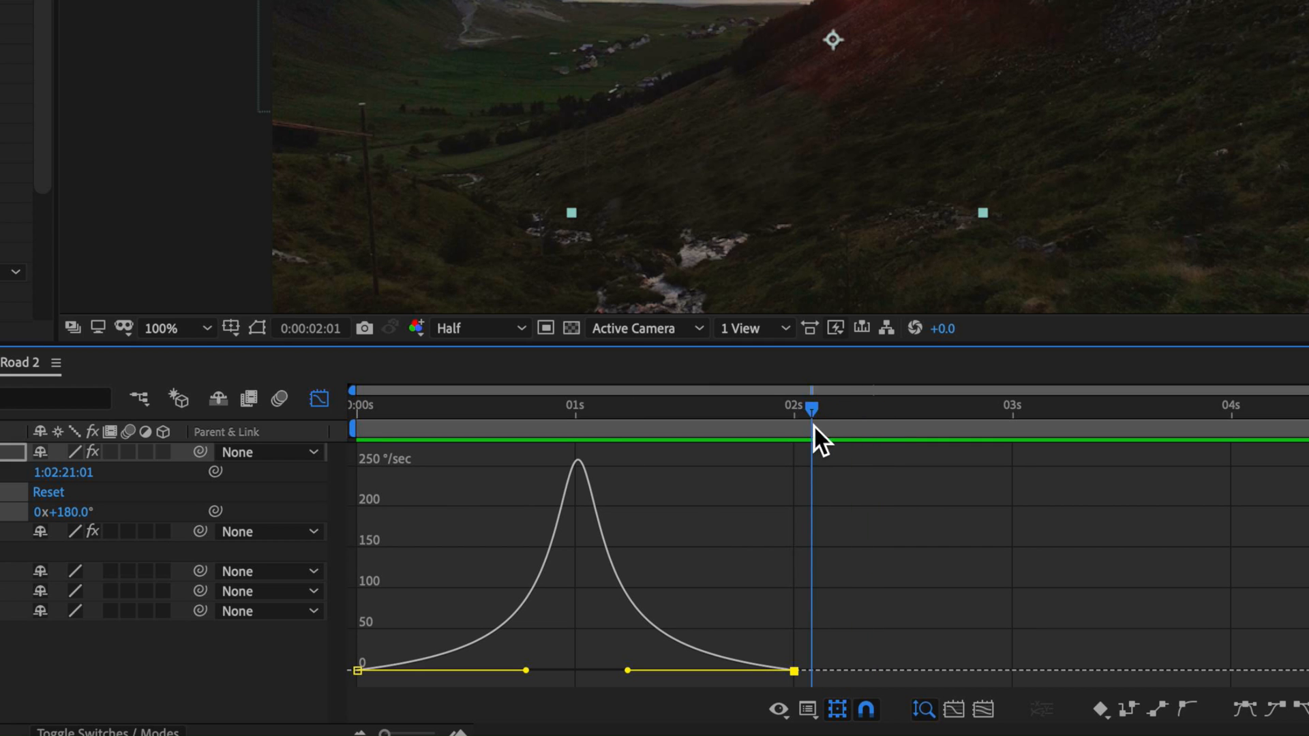
key(space)
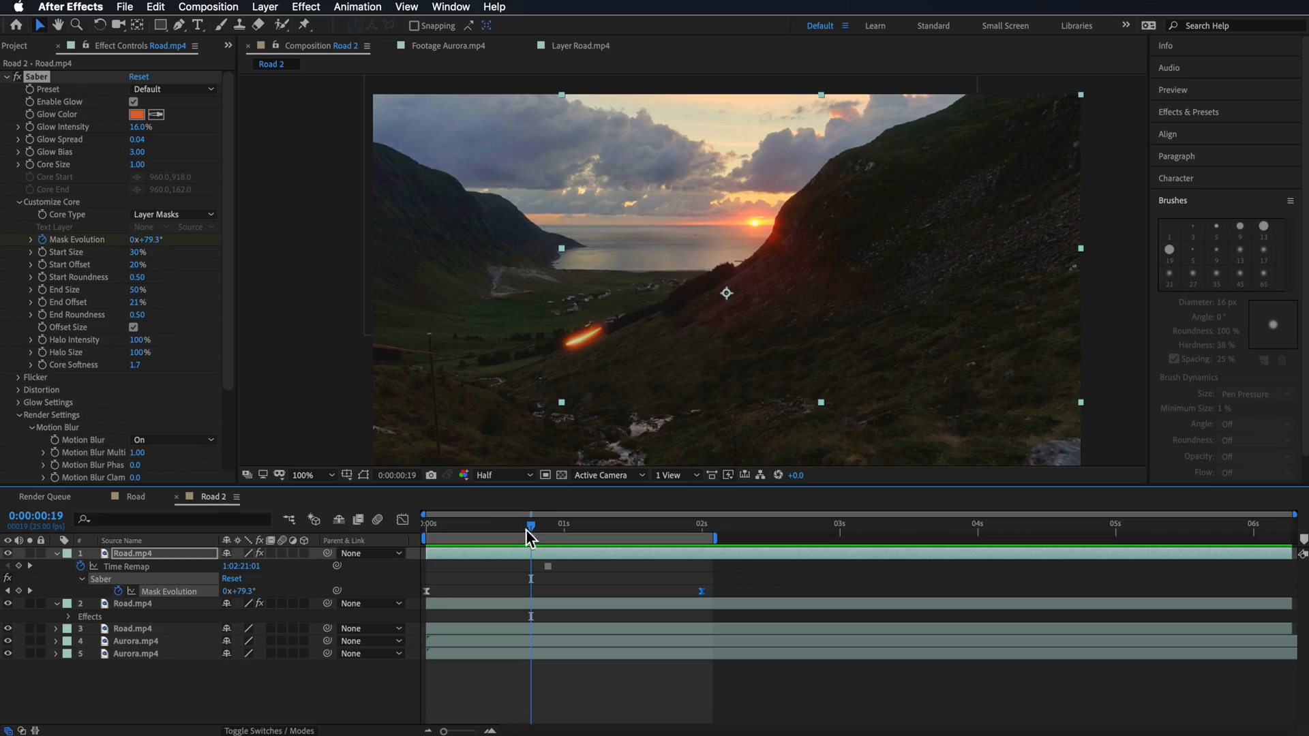
- Add keyframes for Saber's Start Size, End Size and End Offset at 0:00:00:17 and show them in the timeline
mouse_move(525, 529)
mouse_down()
mouse_move(511, 530)
mouse_move(533, 535)
mouse_up()
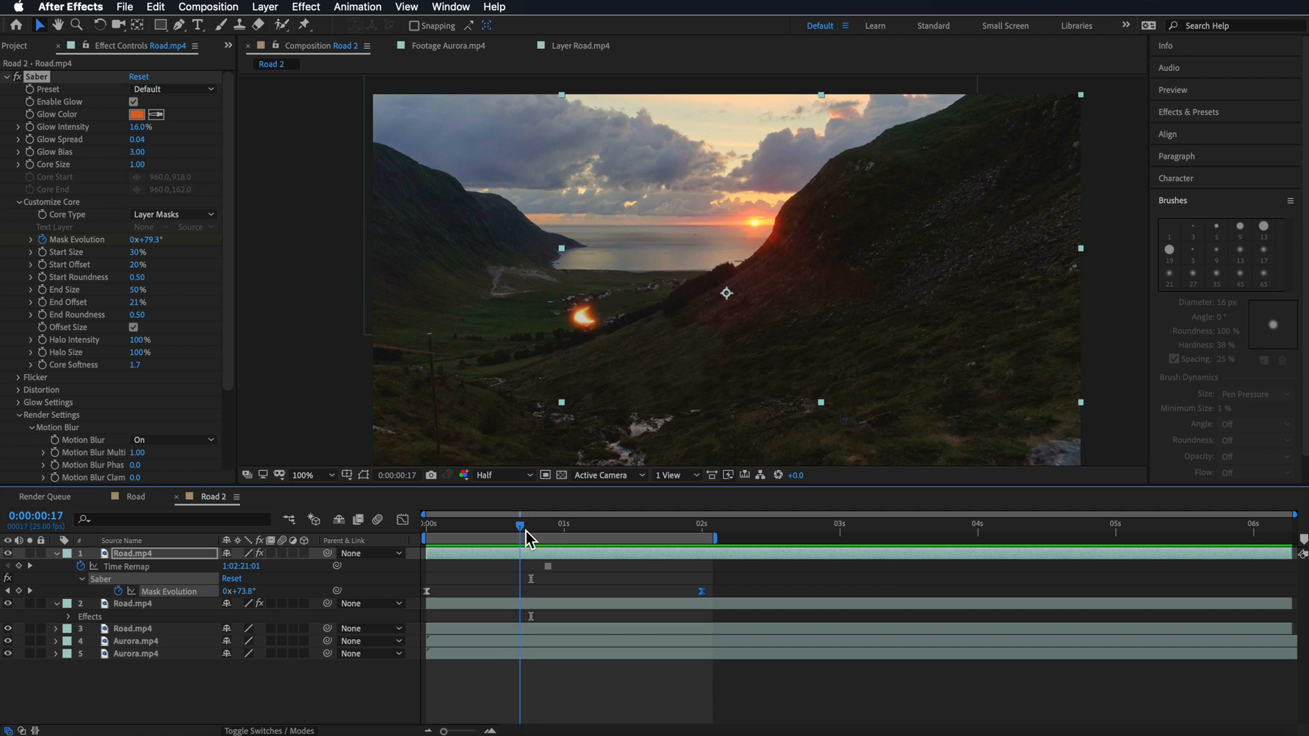
drag(525, 531, 526, 537)
click(42, 252)
click(43, 291)
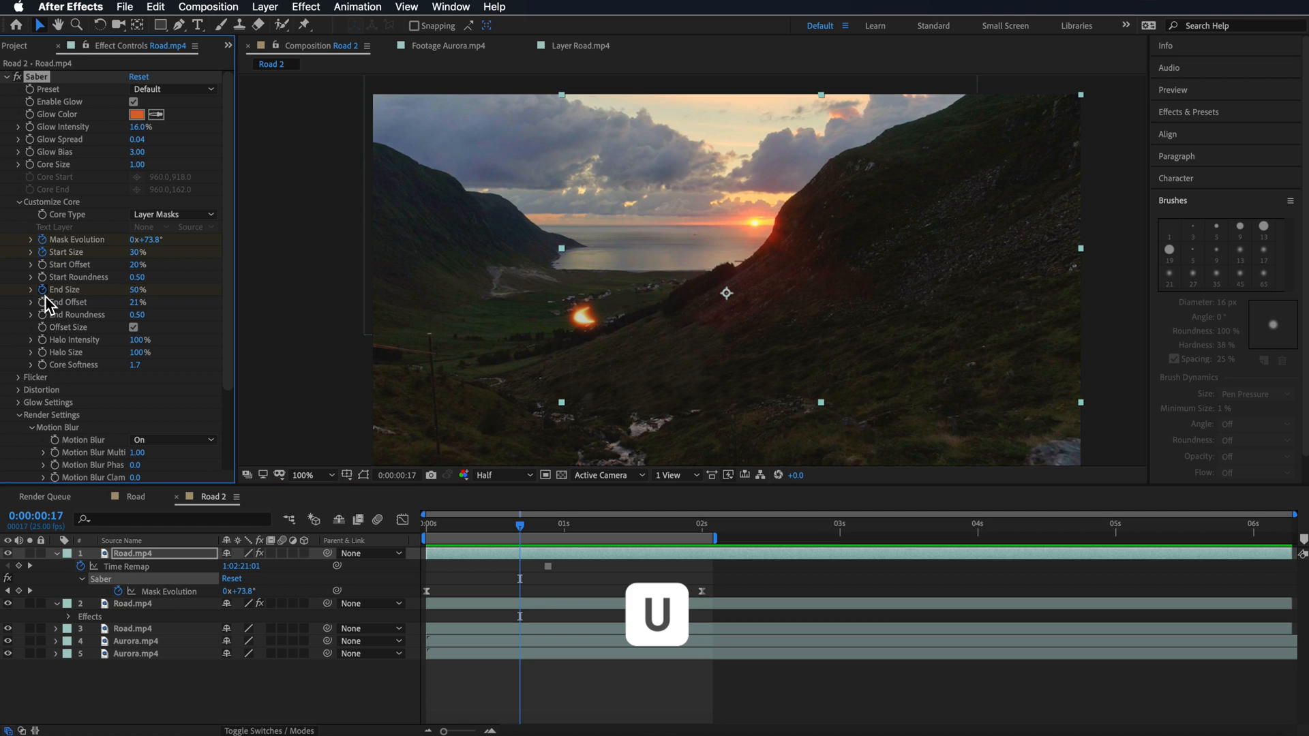
click(42, 301)
key(u)
key(u)
drag(534, 594, 523, 621)
click(530, 595)
- Add keyframes for Start Size, End Size and End Offset at the one-second mark
drag(521, 526, 567, 530)
click(564, 527)
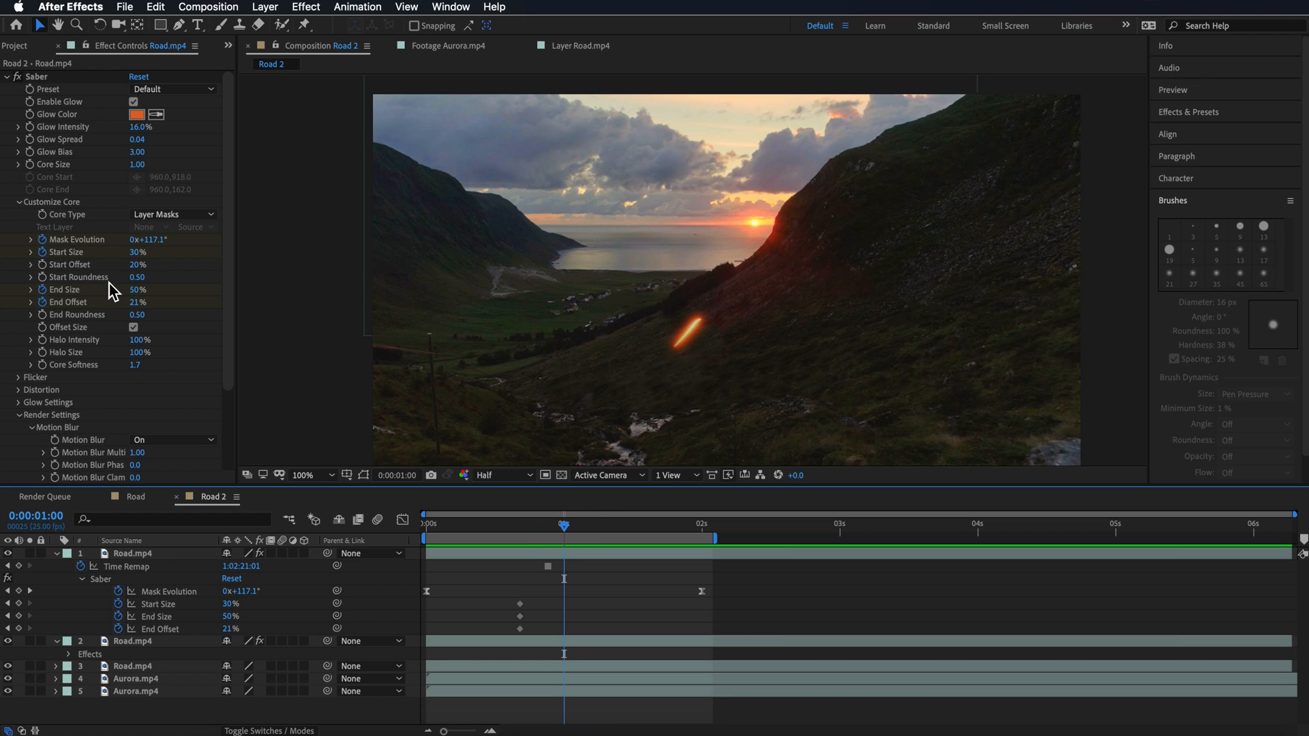
click(19, 604)
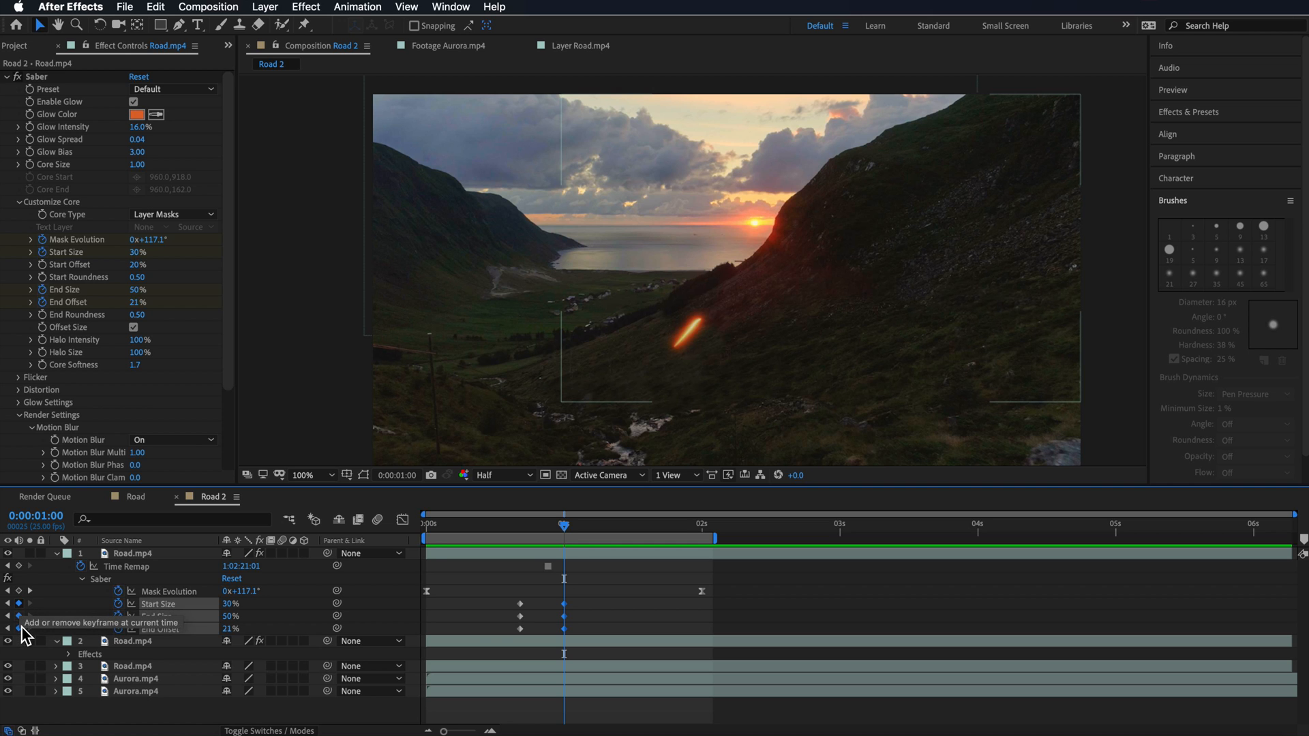
click(19, 628)
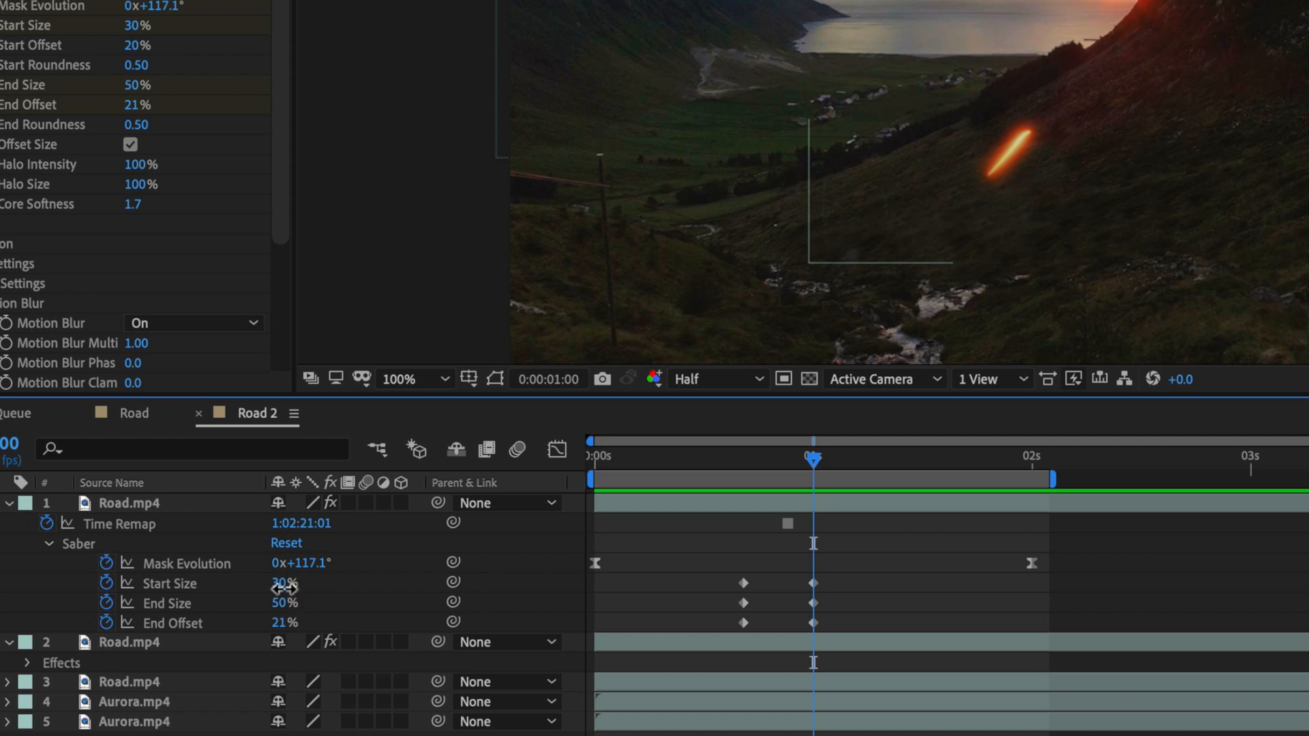
- Set the one-second keyframes to 40% for Start Size and 60% for End Size
text(40)
key(Return)
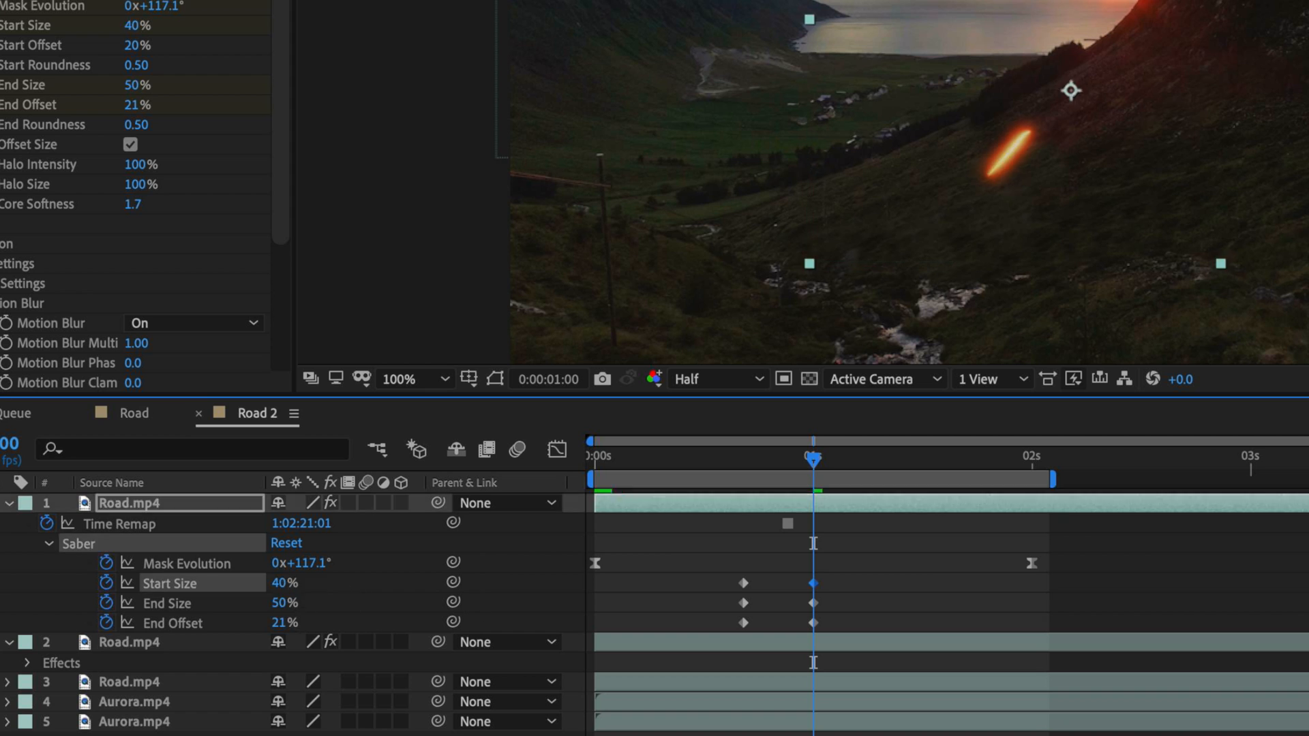
key(BackSpace)
text(60)
key(Return)
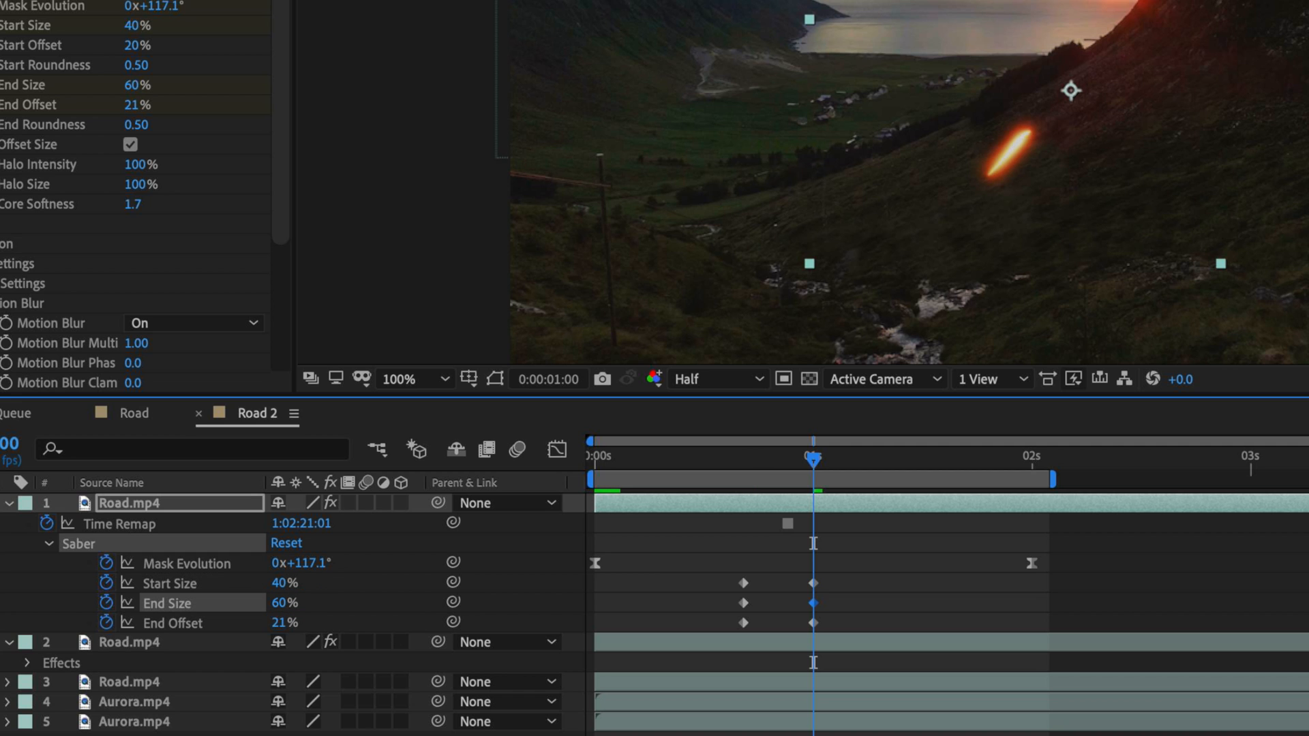
- Set End Offset to 11% at the one-second keyframe
mouse_move(808, 464)
mouse_down()
mouse_move(772, 467)
mouse_move(816, 472)
mouse_up()
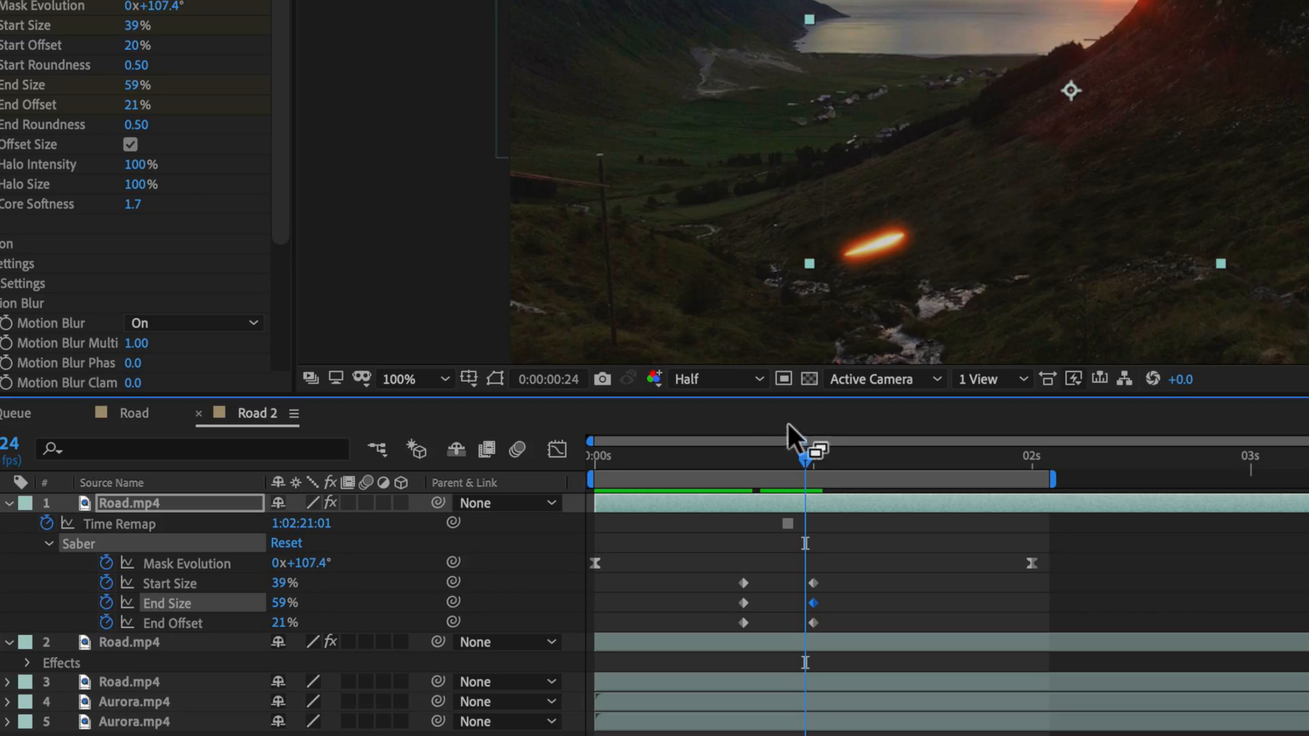
drag(804, 455, 817, 455)
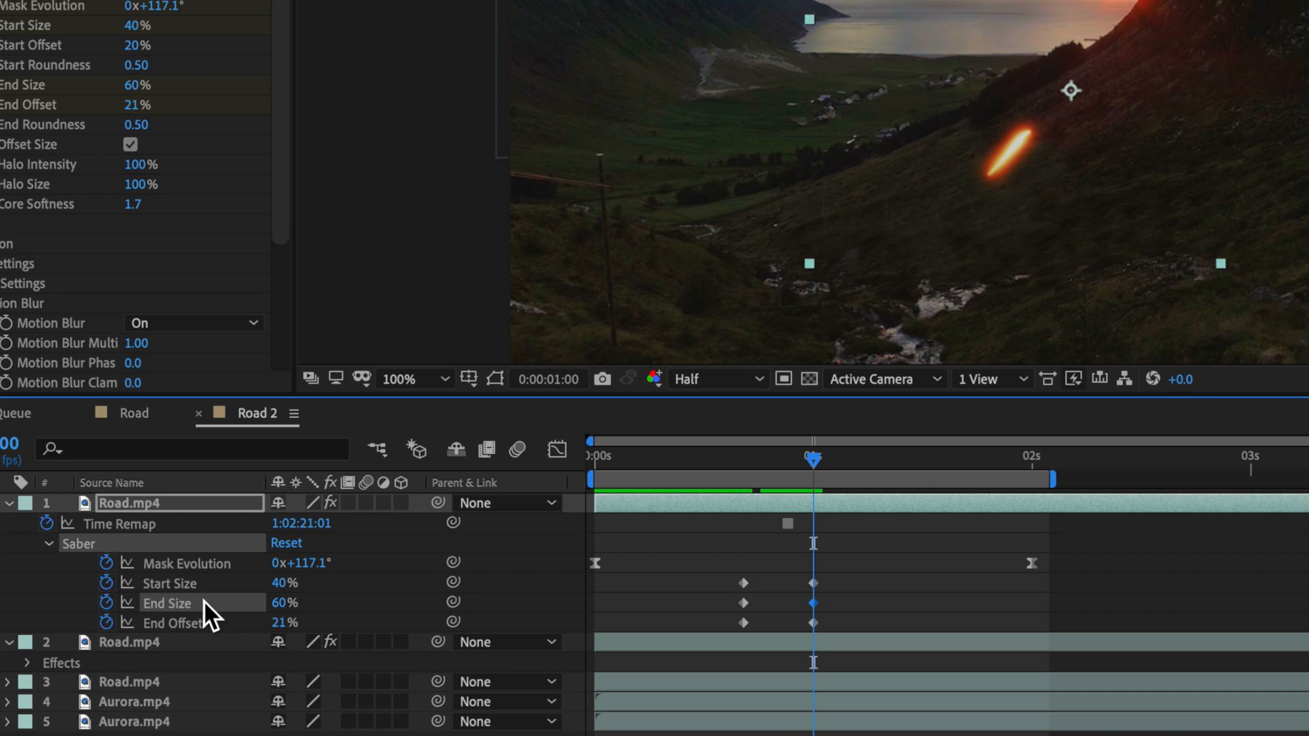
drag(280, 626, 287, 629)
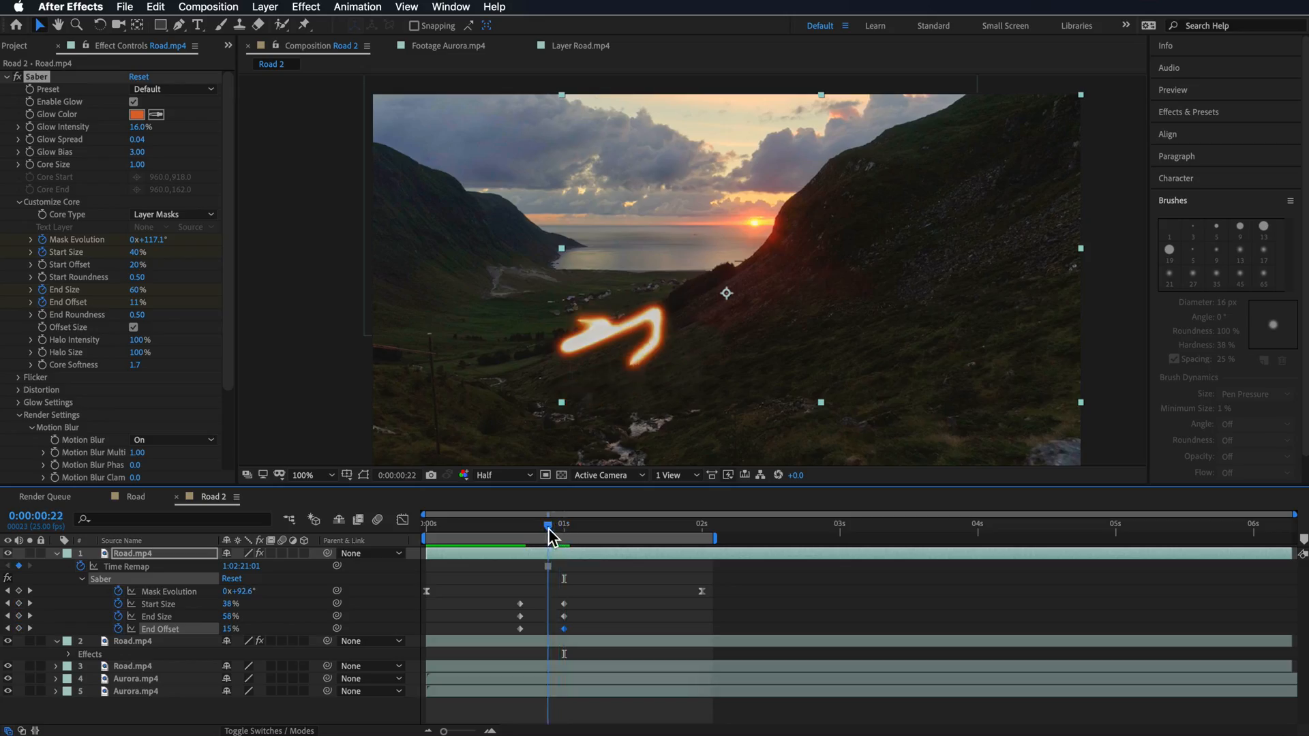
- Set End Offset to 25% at the one-second keyframe and preview the streak animation
mouse_move(548, 530)
mouse_down()
mouse_move(526, 533)
mouse_move(558, 536)
mouse_move(515, 542)
mouse_move(556, 544)
mouse_up()
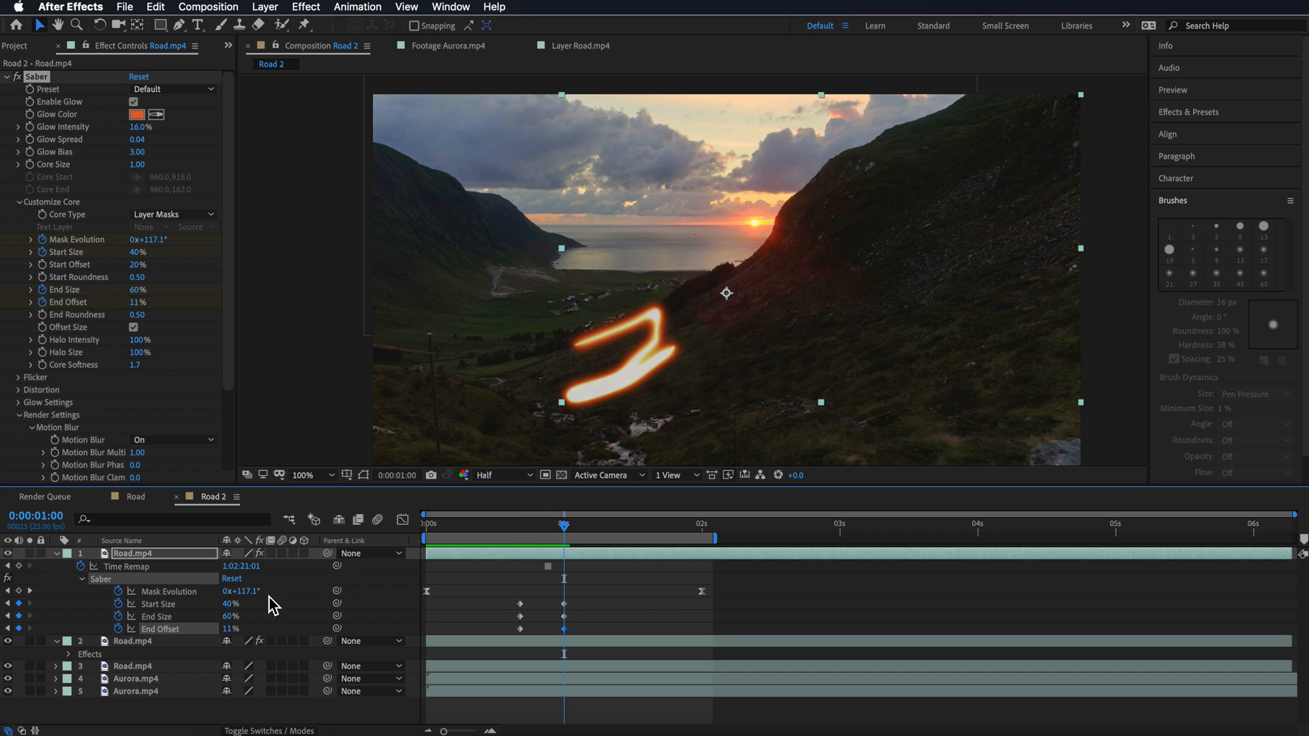
drag(231, 630, 273, 634)
drag(555, 526, 534, 529)
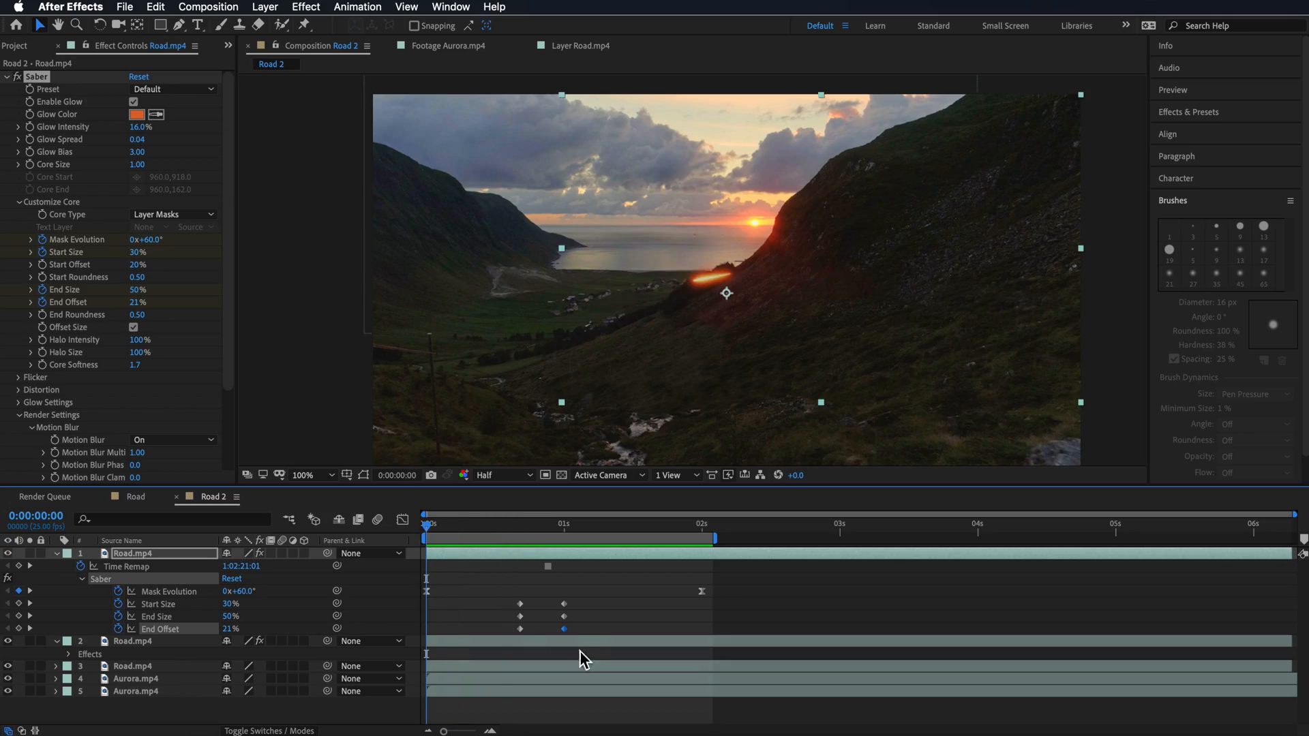
key(space)
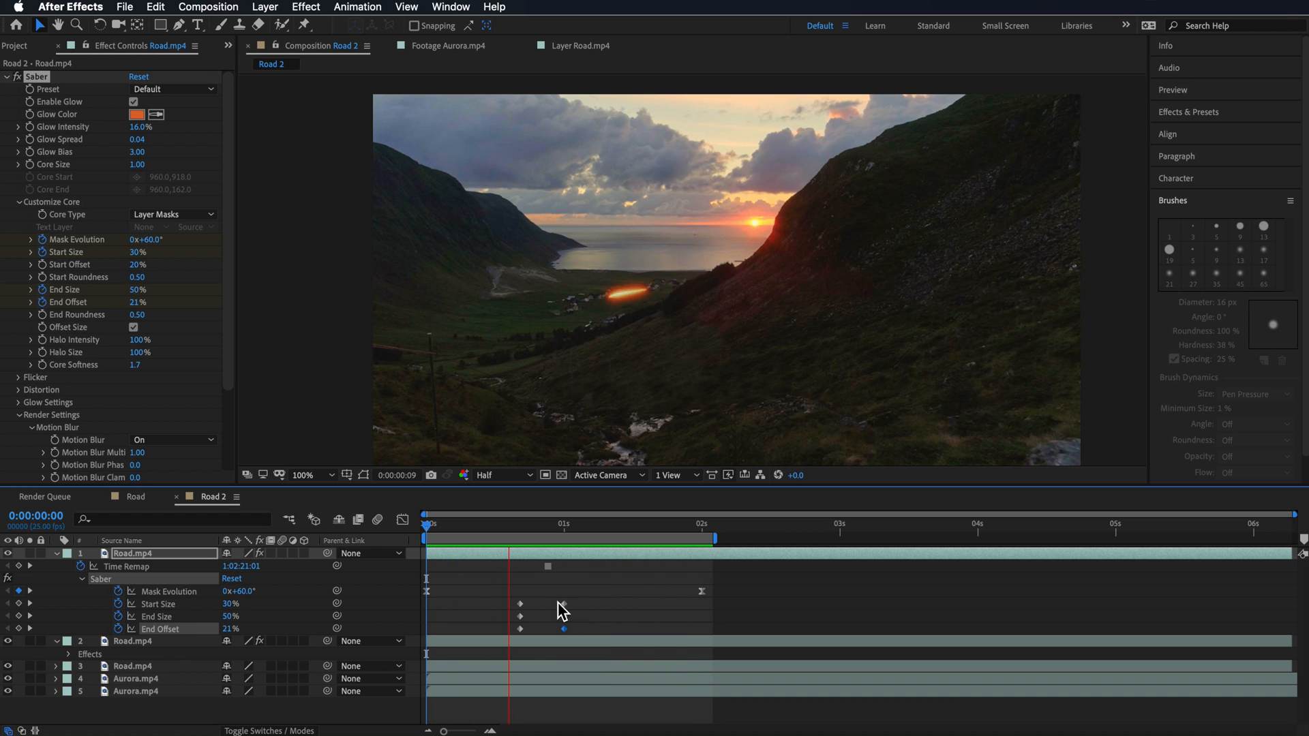
- Apply Easy Ease to all Start Size, End Size and End Offset keyframes and preview the result
drag(601, 587, 492, 645)
right_click(521, 629)
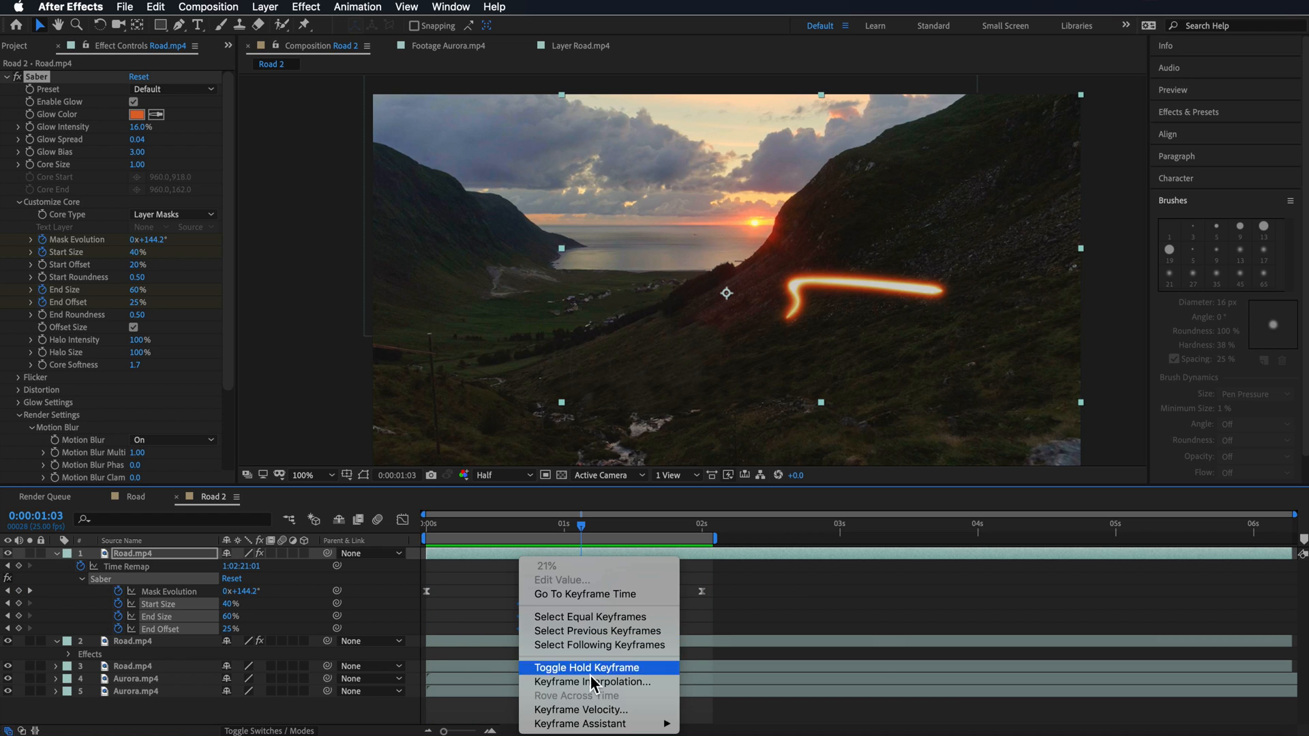
mouse_move(634, 724)
key(Return)
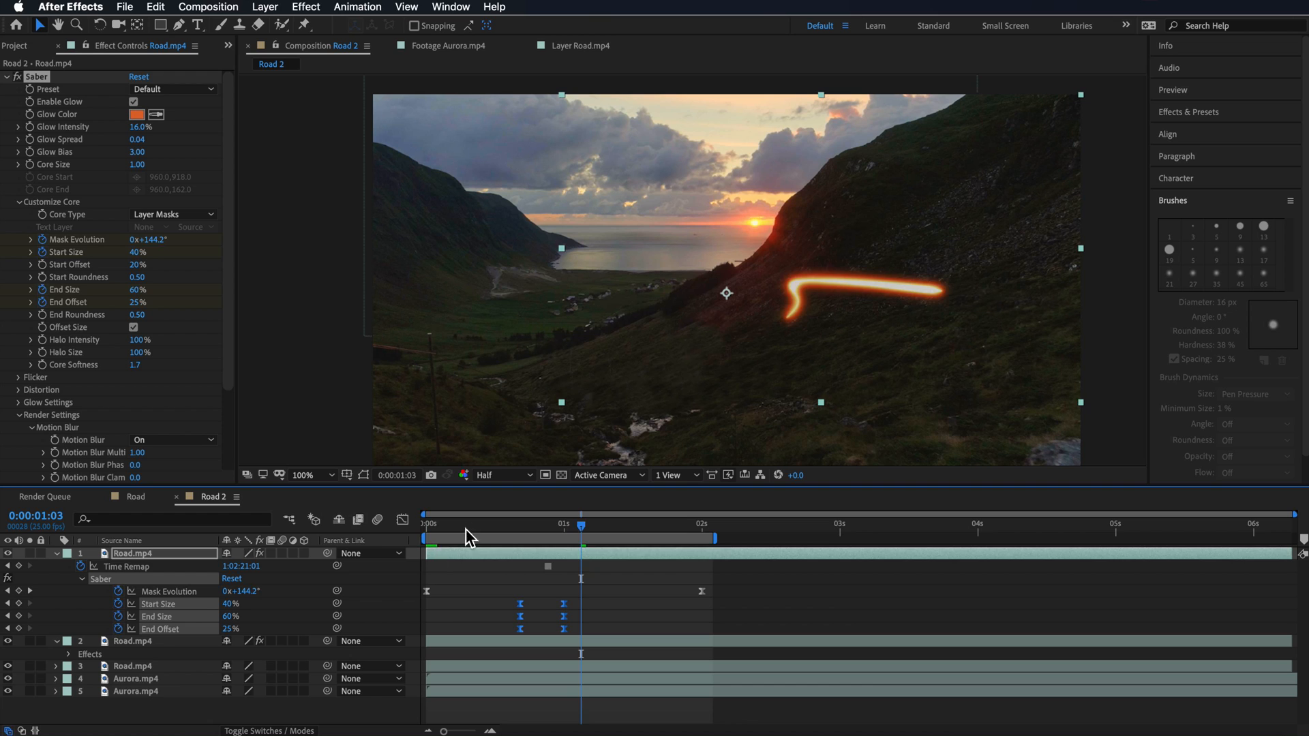
key(space)
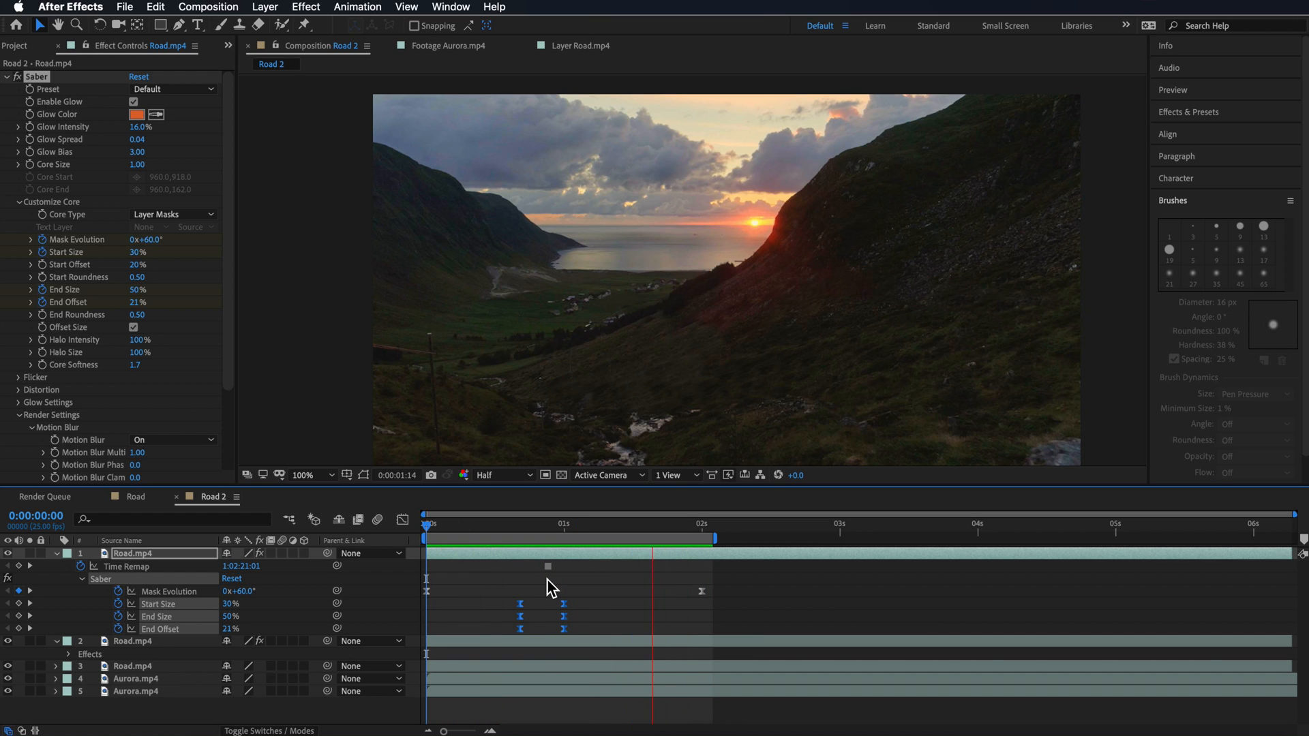
- Set the first Mask Evolution keyframe to 64° at 0:00:00:00 and preview the streak
click(551, 587)
drag(254, 592, 258, 591)
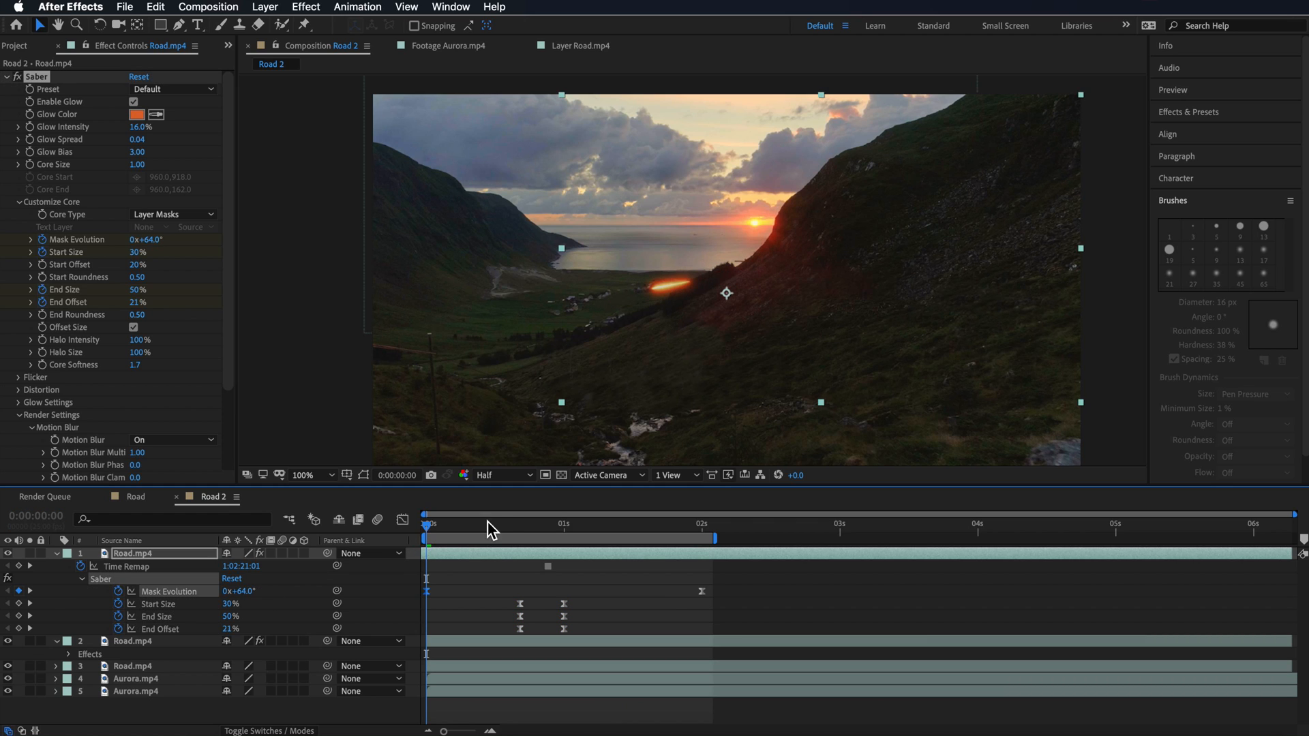
key(space)
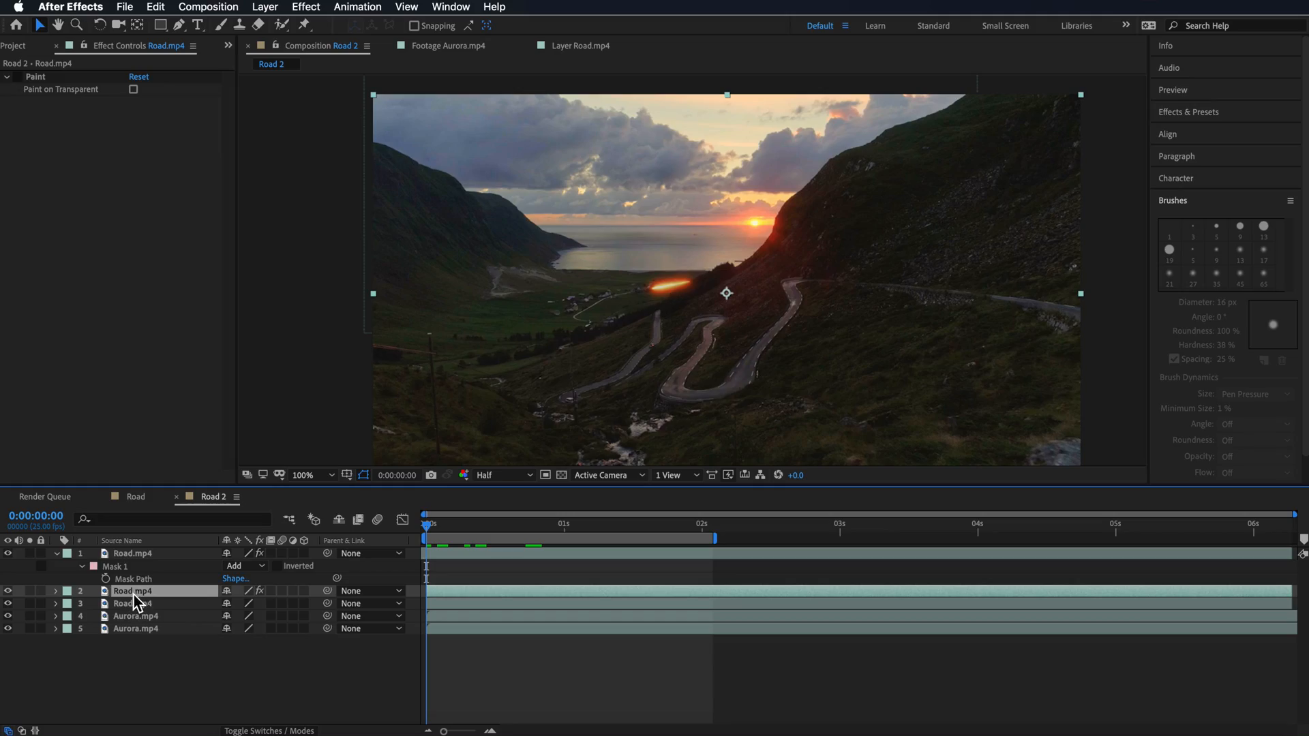
- Compare the second Road.mp4 layer with and without its Paint effect, leaving the effect off so the original road shows
click(20, 77)
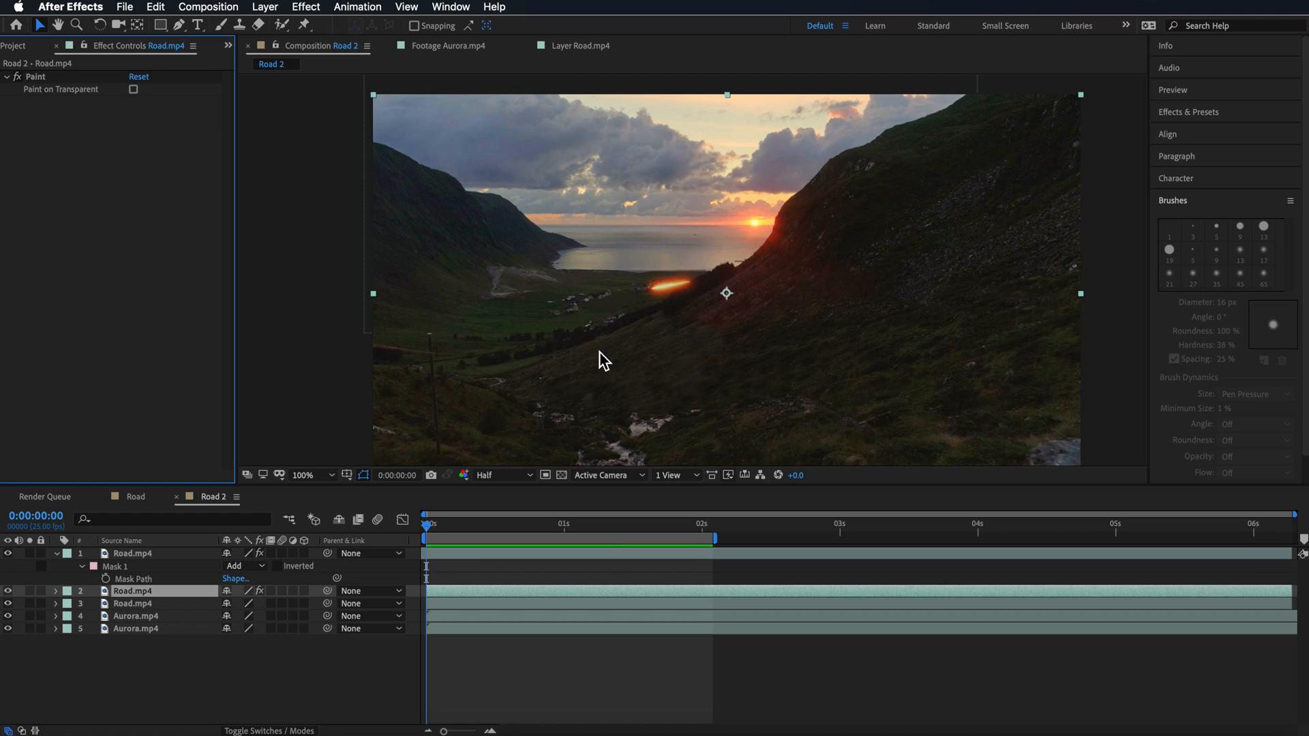
click(129, 551)
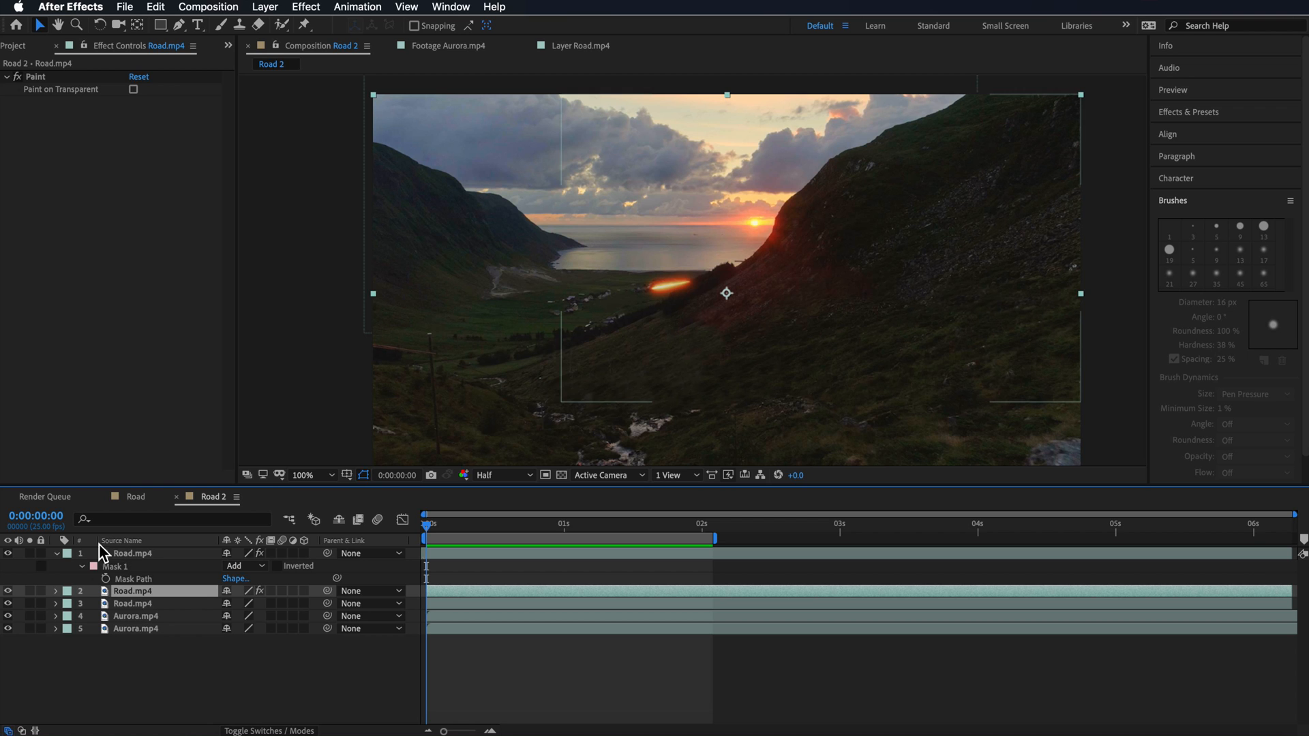
click(18, 77)
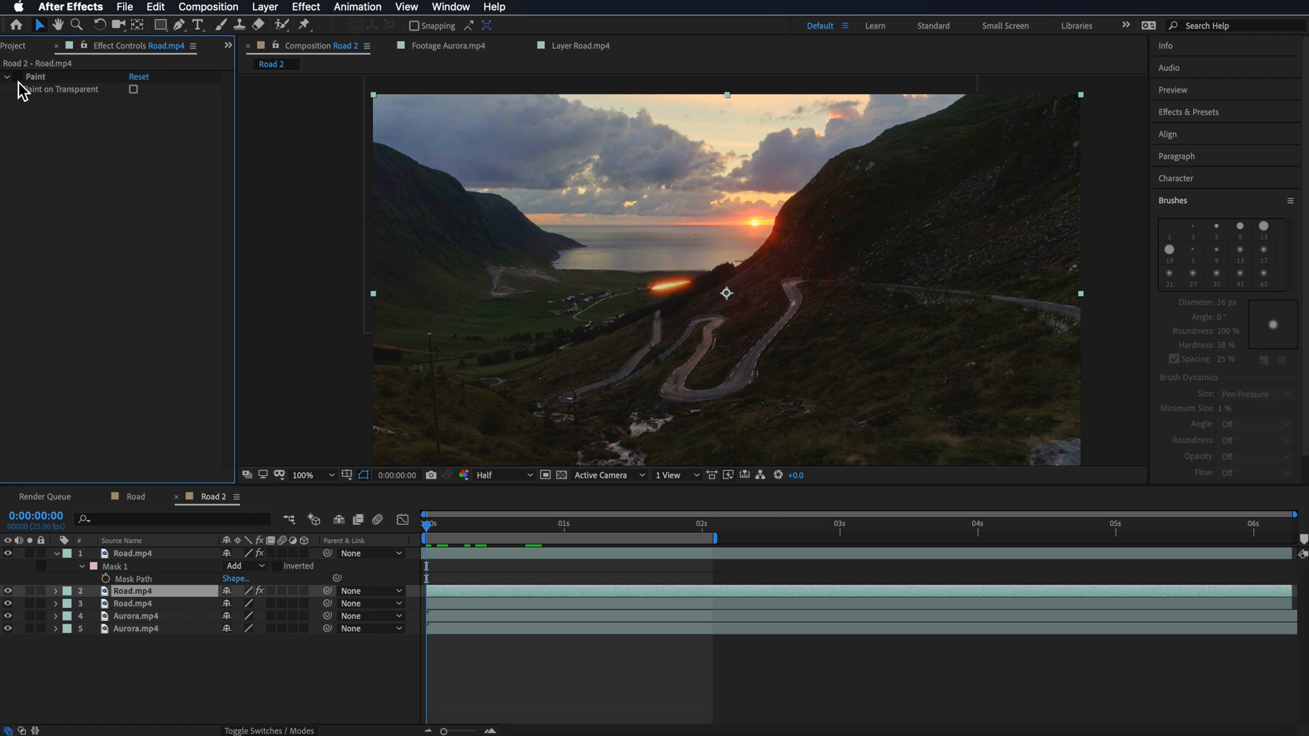
- Start an open Pen mask on the second Road.mp4 layer, tracing the distant road from beyond the streak through the village bends
key(g)
click(700, 281)
scroll(634, 306, up, 1)
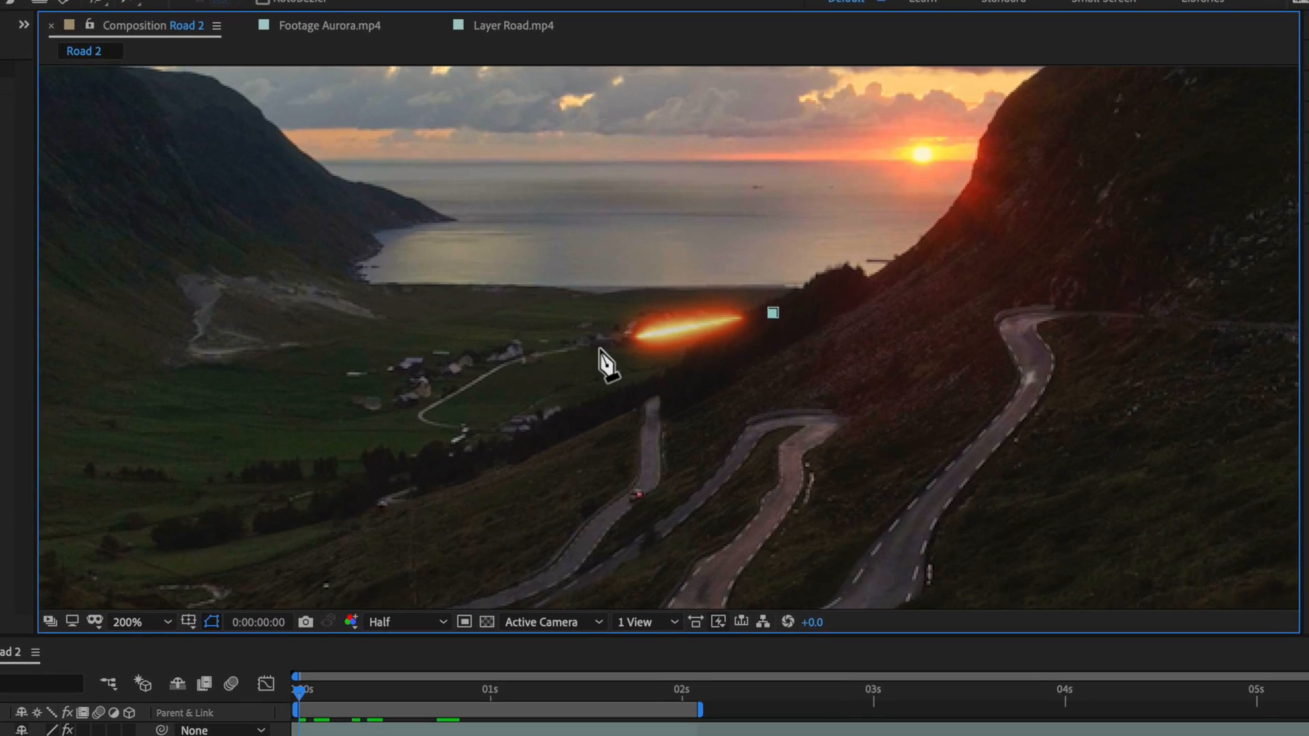
drag(632, 276, 613, 282)
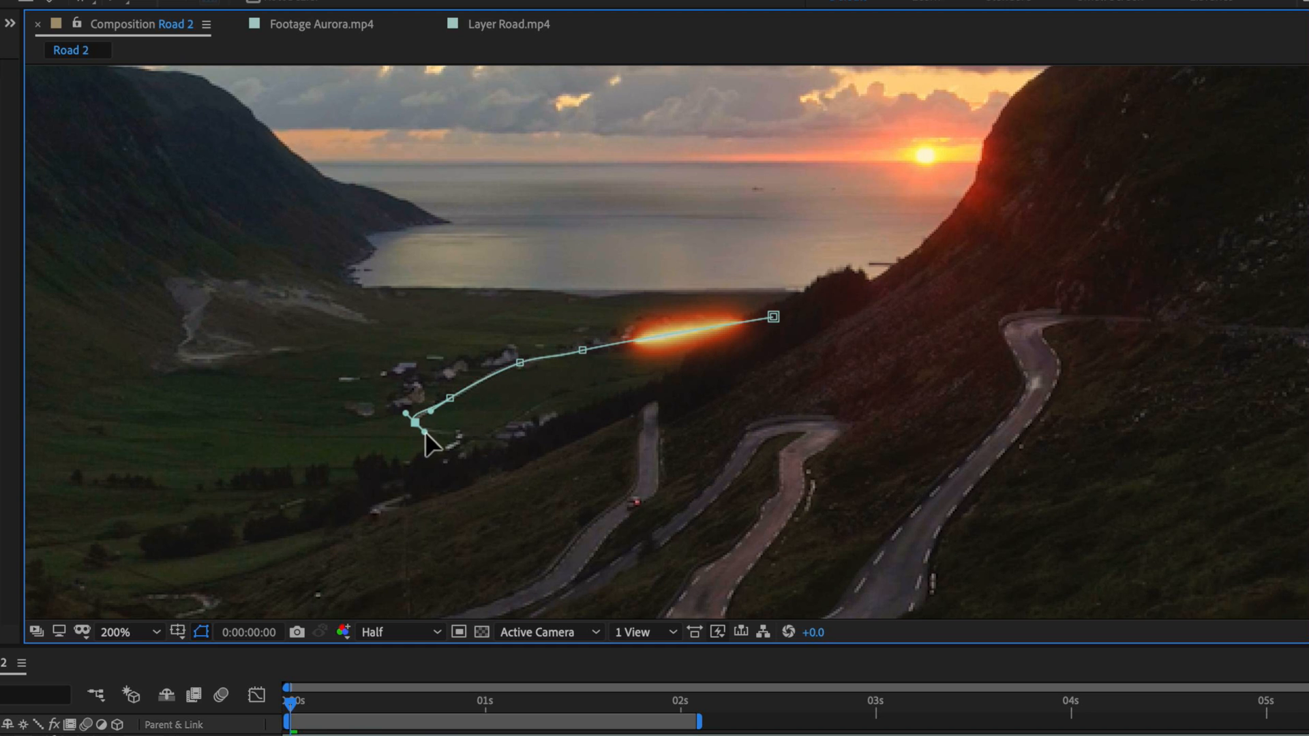
drag(501, 461, 479, 471)
drag(404, 499, 397, 501)
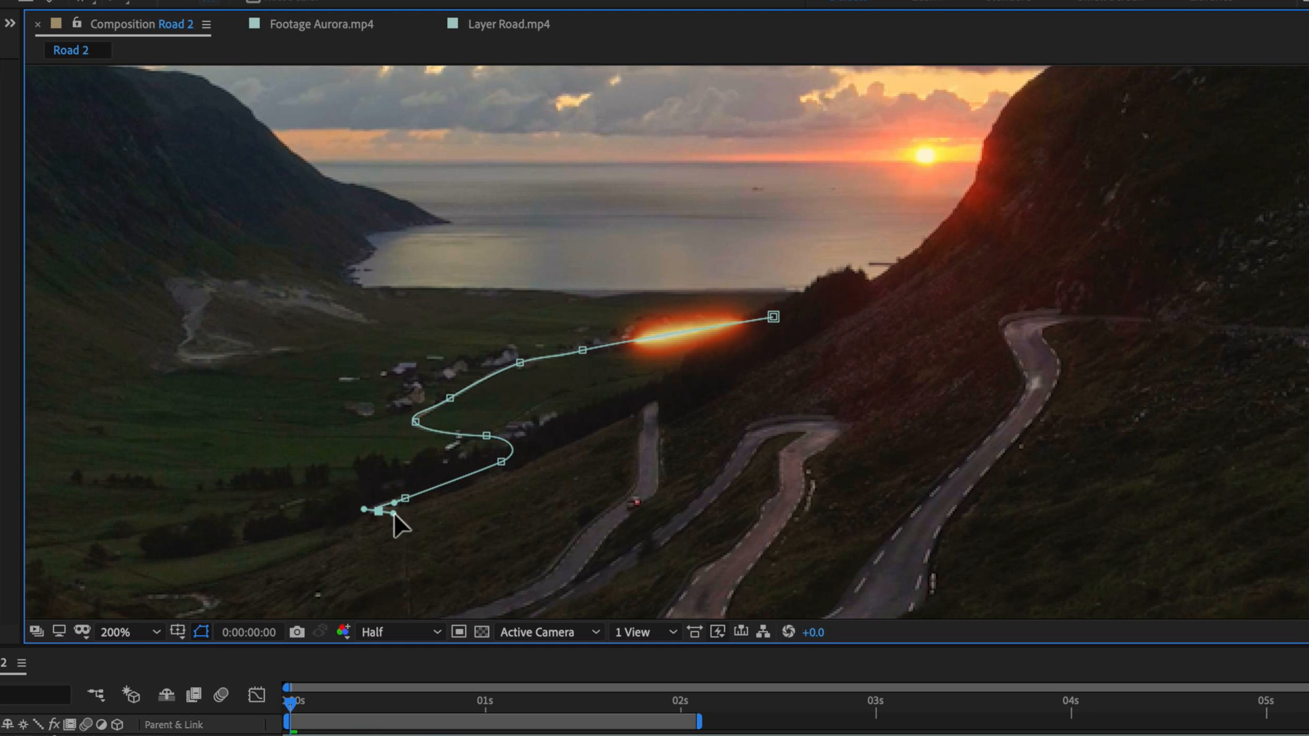
- Continue the mask path down the middle road section, around its lower hairpin and back up the slope
click(648, 404)
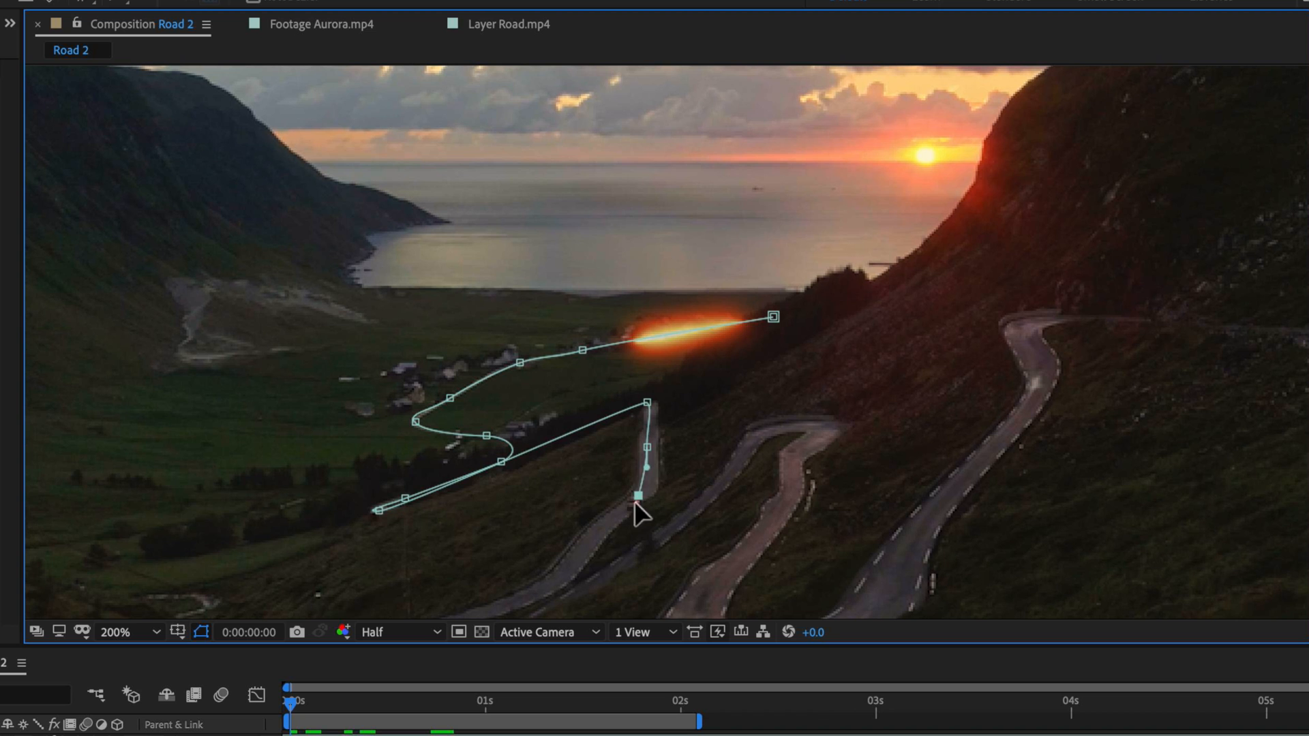
drag(598, 536, 581, 549)
drag(588, 549, 679, 406)
drag(642, 442, 624, 452)
drag(519, 487, 503, 495)
drag(491, 512, 505, 516)
drag(655, 469, 713, 432)
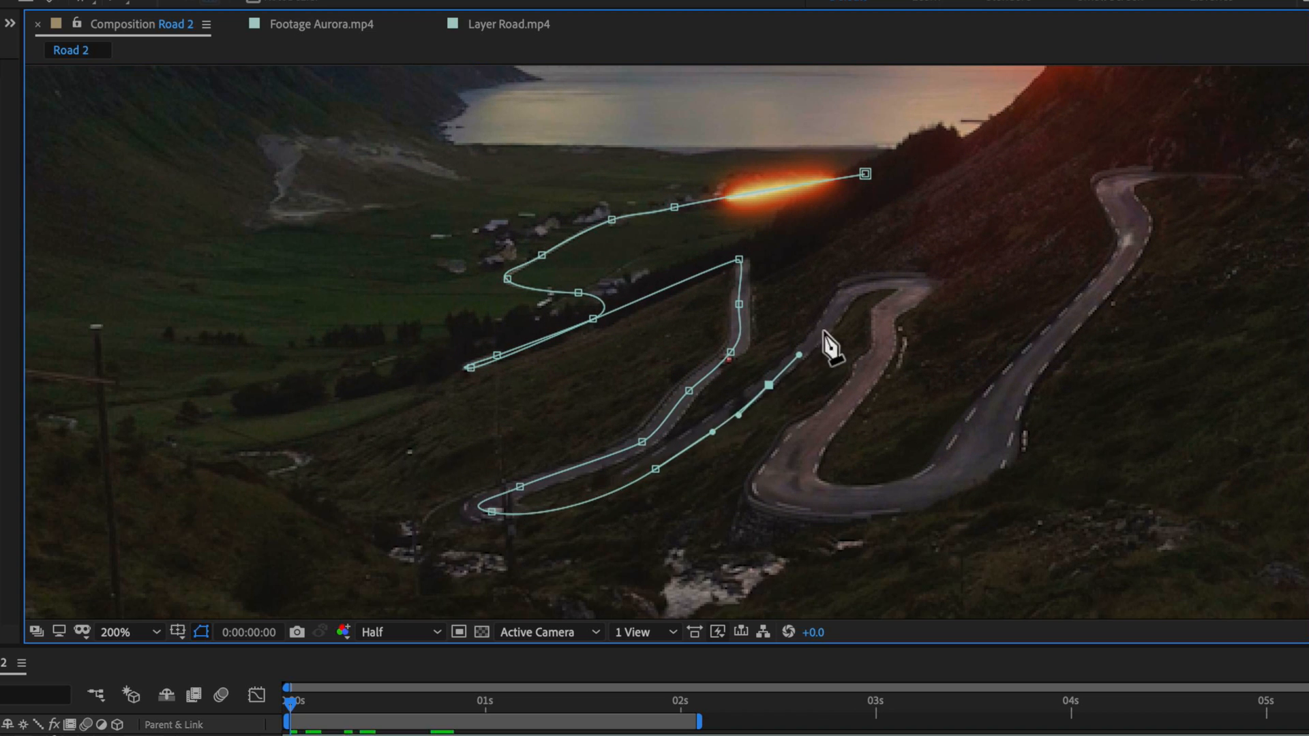
- Extend the mask path over the upper bend, through the lower hairpin and along the right-hand road out past the frame
drag(901, 281, 922, 287)
click(901, 303)
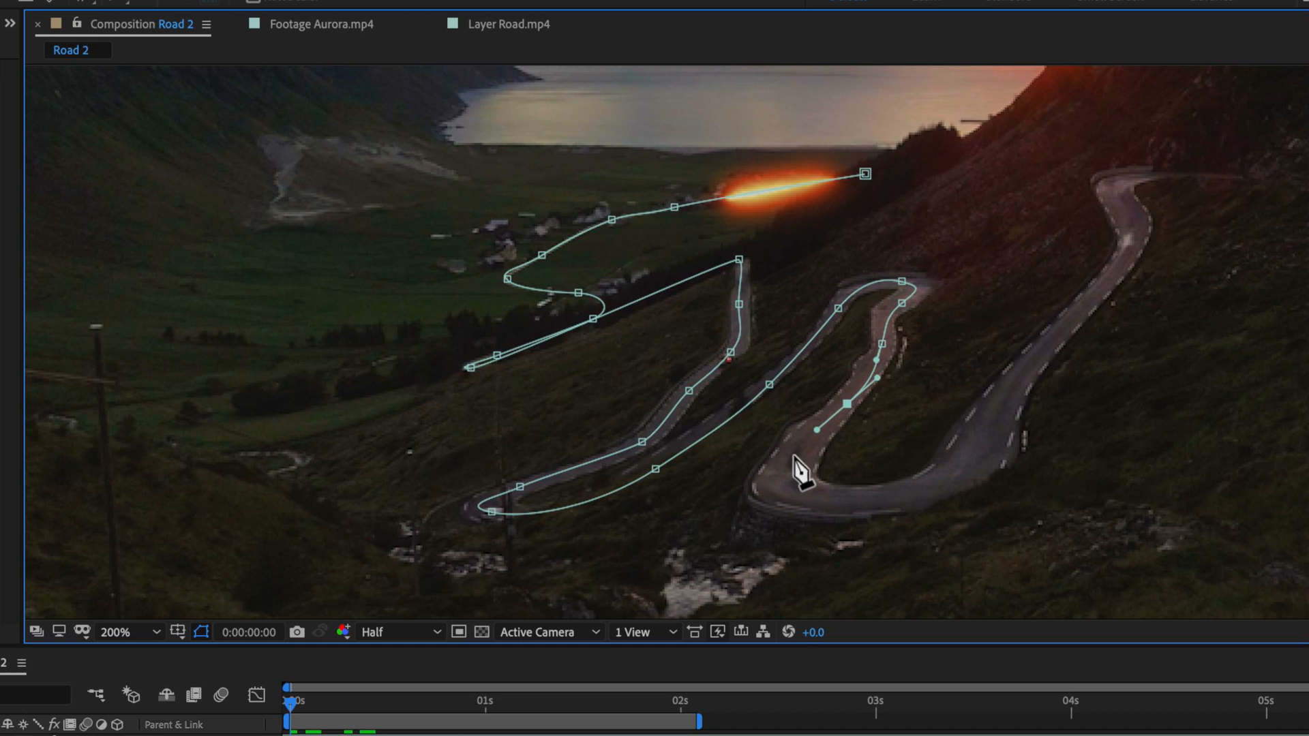
drag(961, 480, 997, 445)
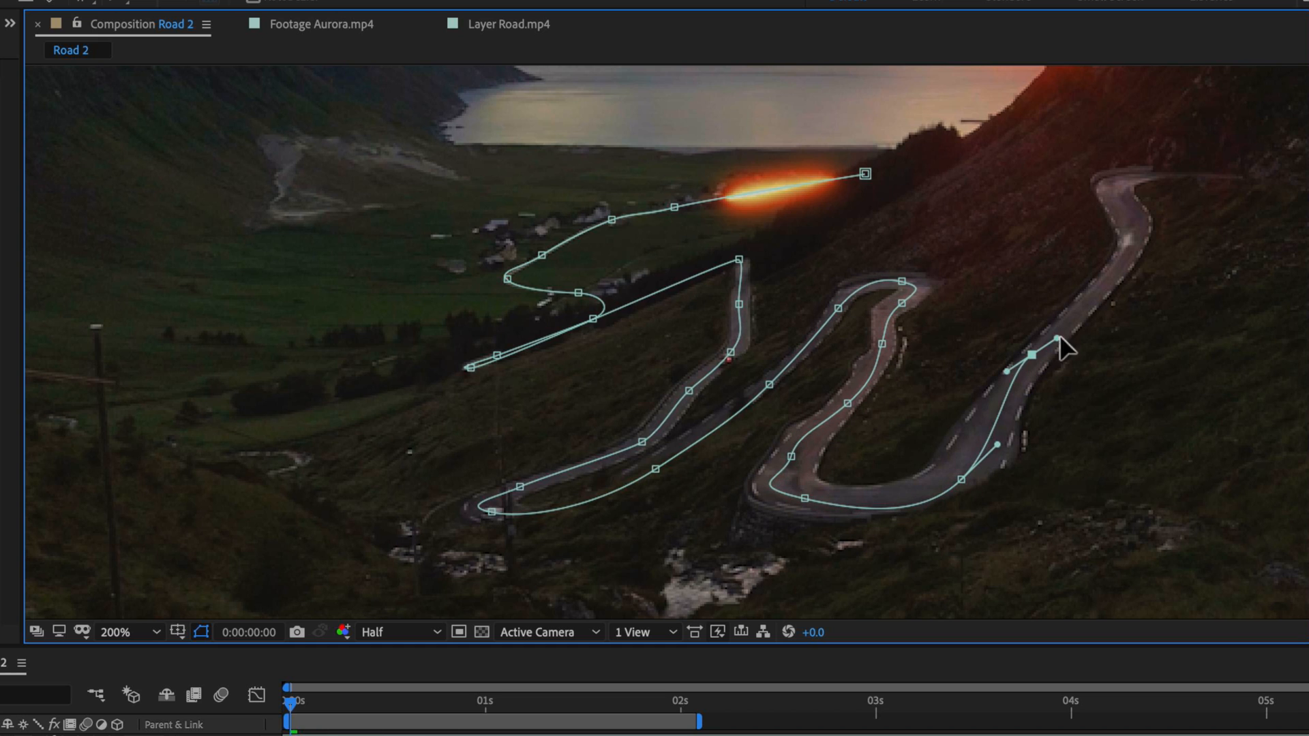
drag(1131, 251, 1132, 229)
drag(1119, 194, 670, 277)
click(1072, 304)
drag(1096, 328, 630, 321)
click(1077, 373)
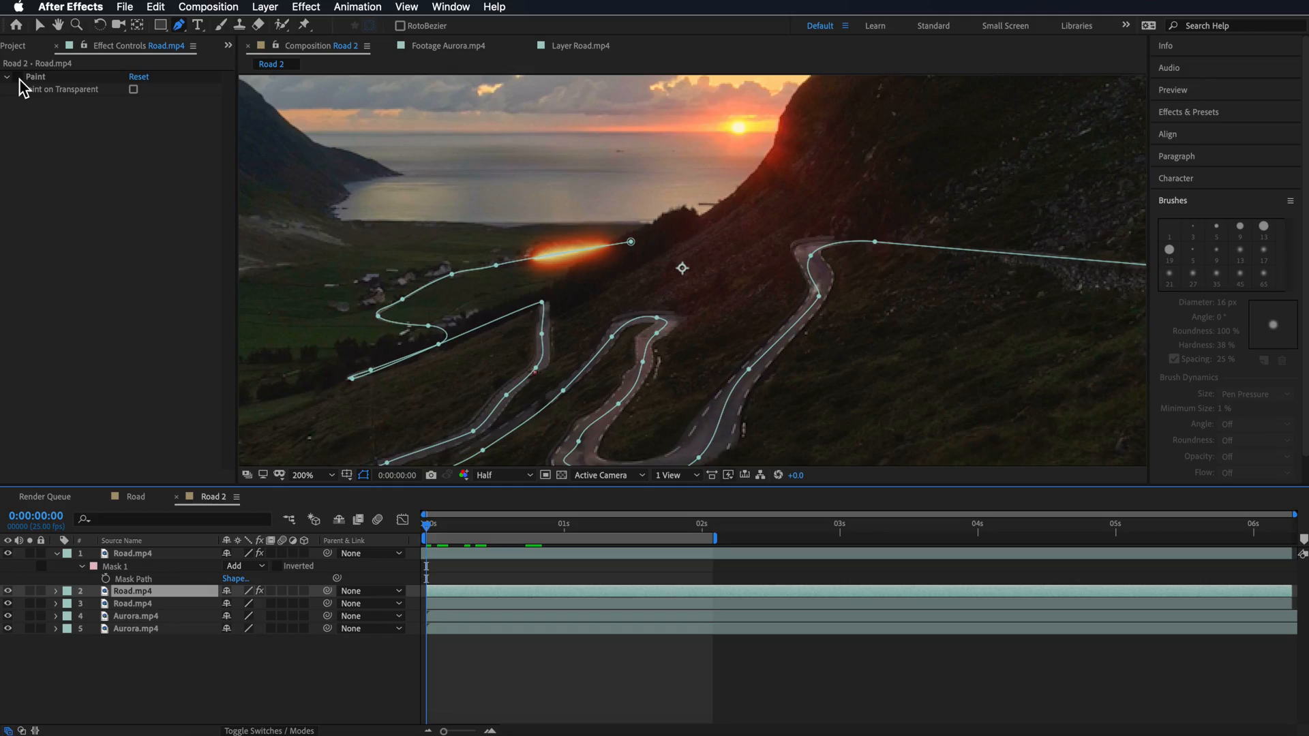
- Turn the Paint effect back on for the masked Road.mp4 layer and add the Stroke effect
click(18, 77)
drag(566, 315, 554, 284)
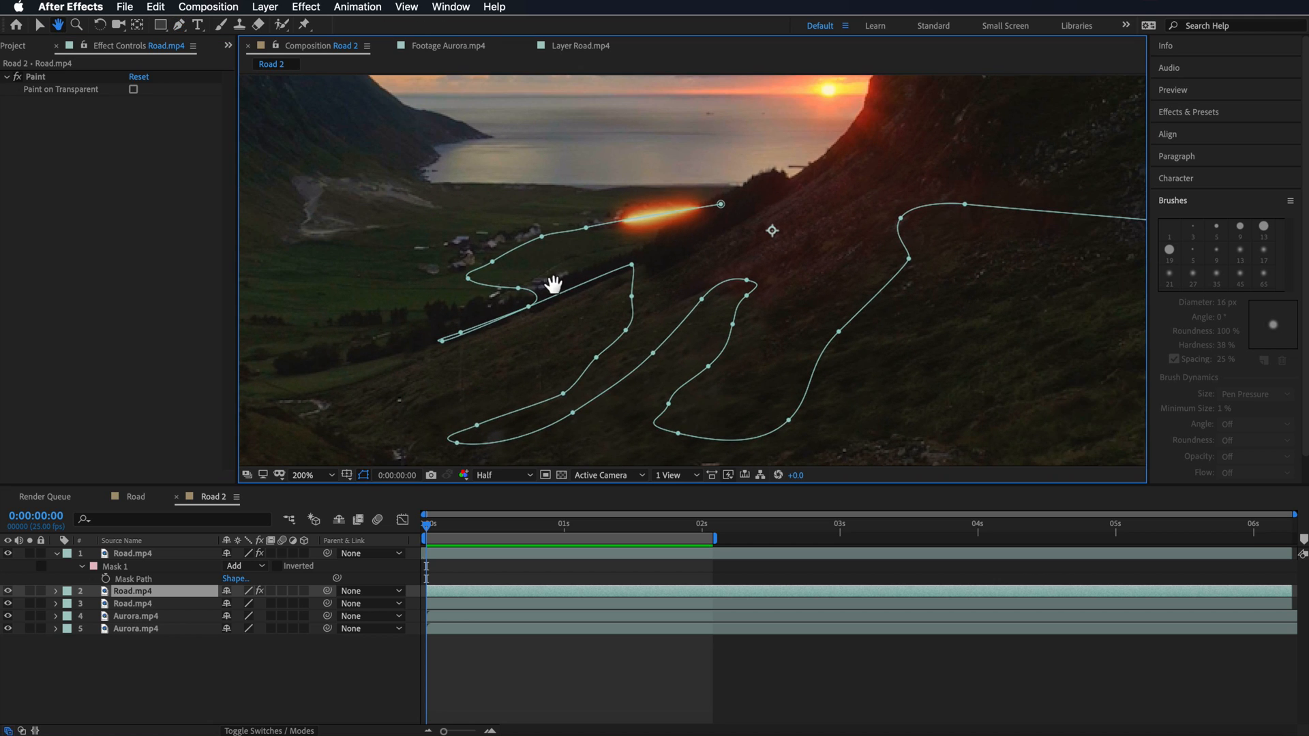
click(315, 10)
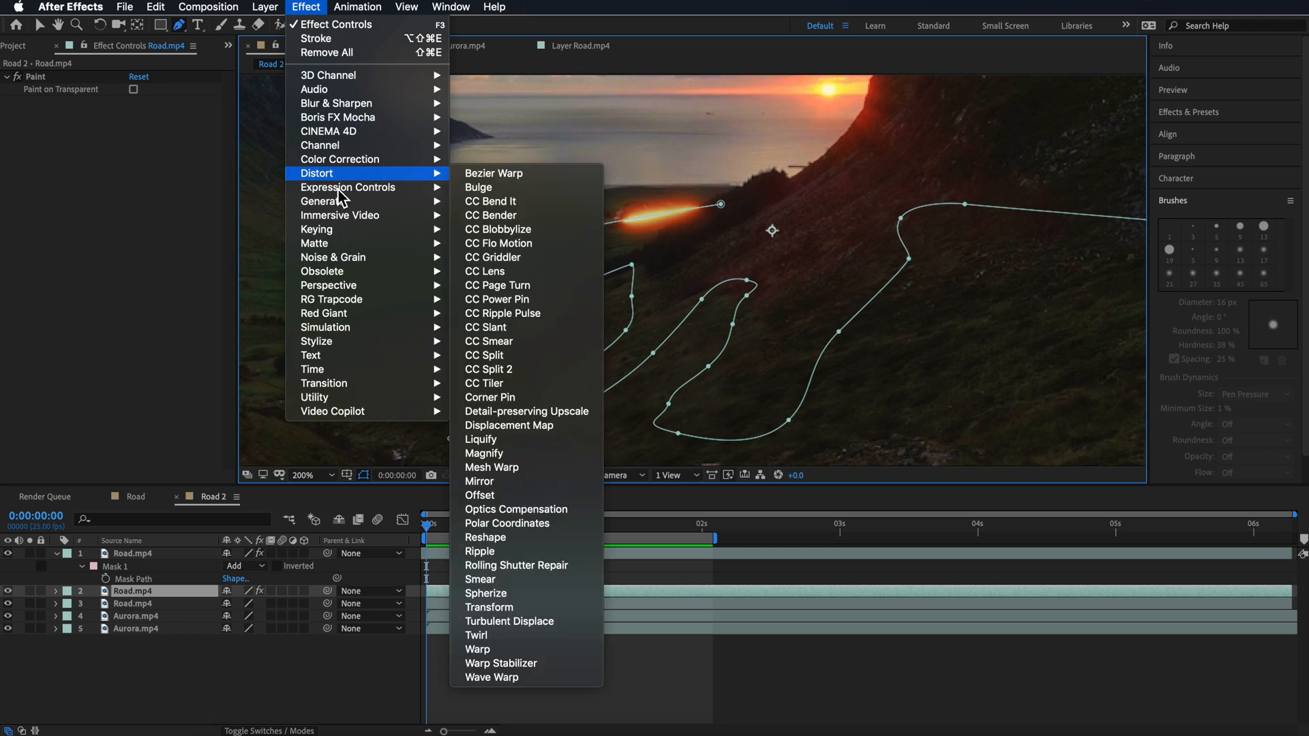
mouse_move(394, 202)
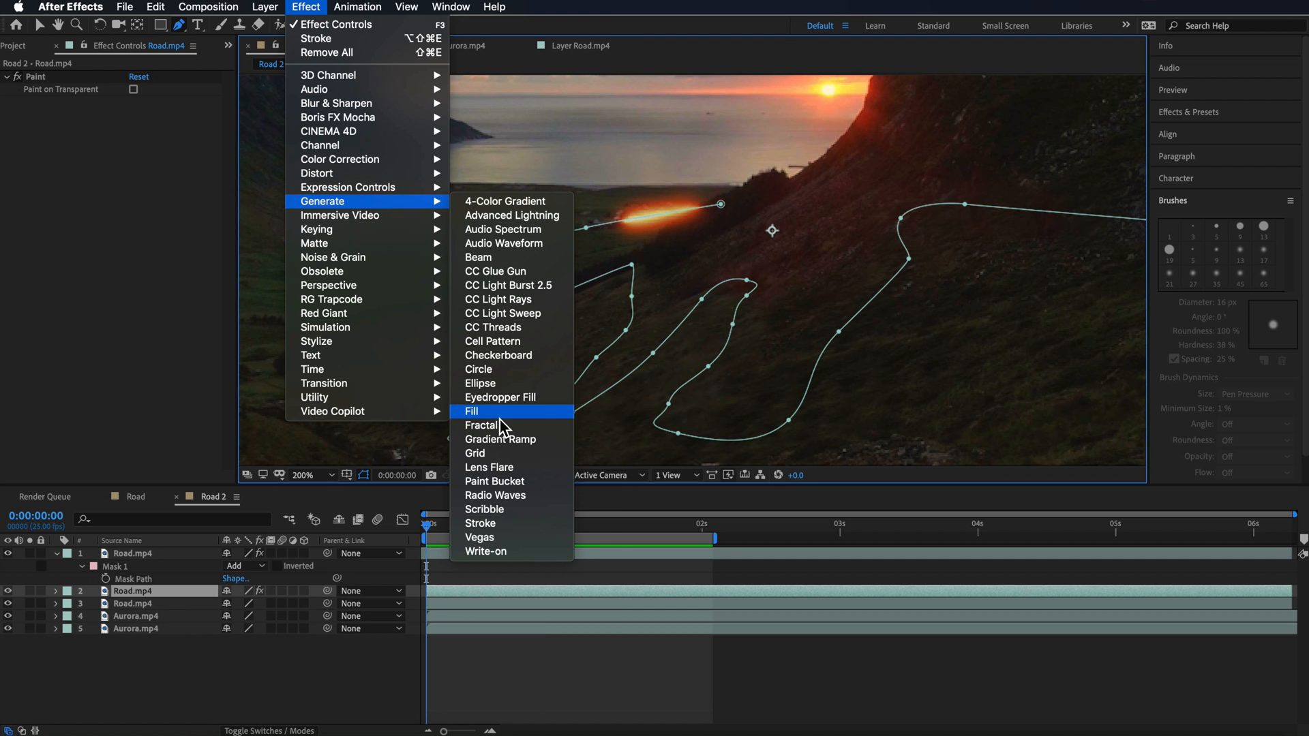
click(492, 524)
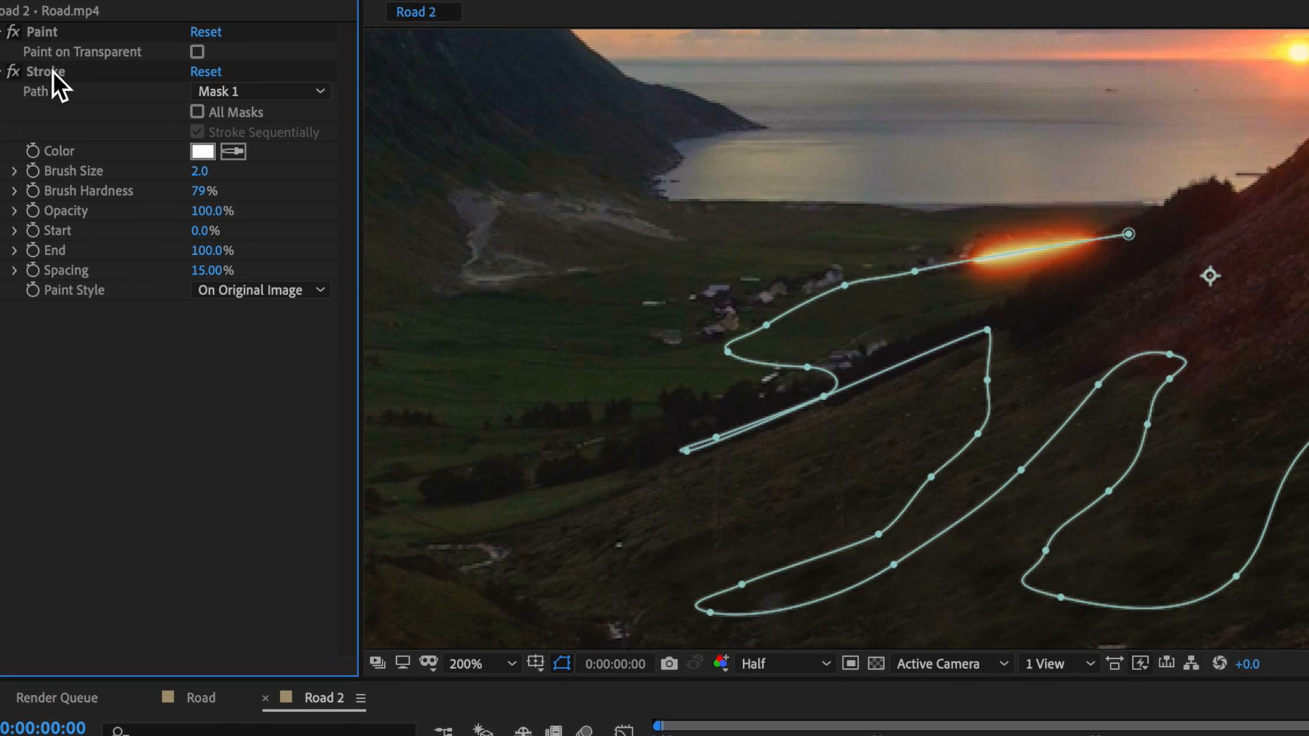
- Make Stroke use all masks, with Brush Size 22.2 and Paint Style set to Reveal Original Image
click(52, 71)
click(197, 112)
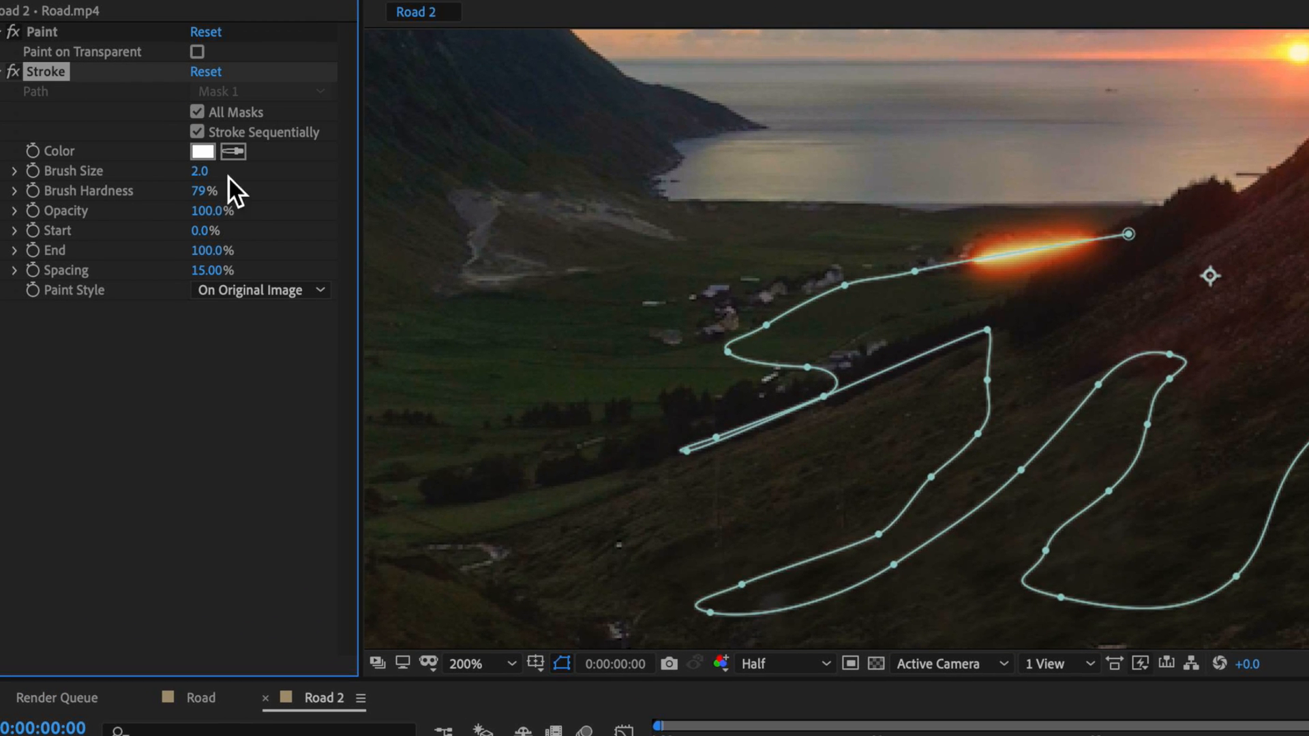
drag(205, 176, 431, 169)
drag(208, 190, 219, 192)
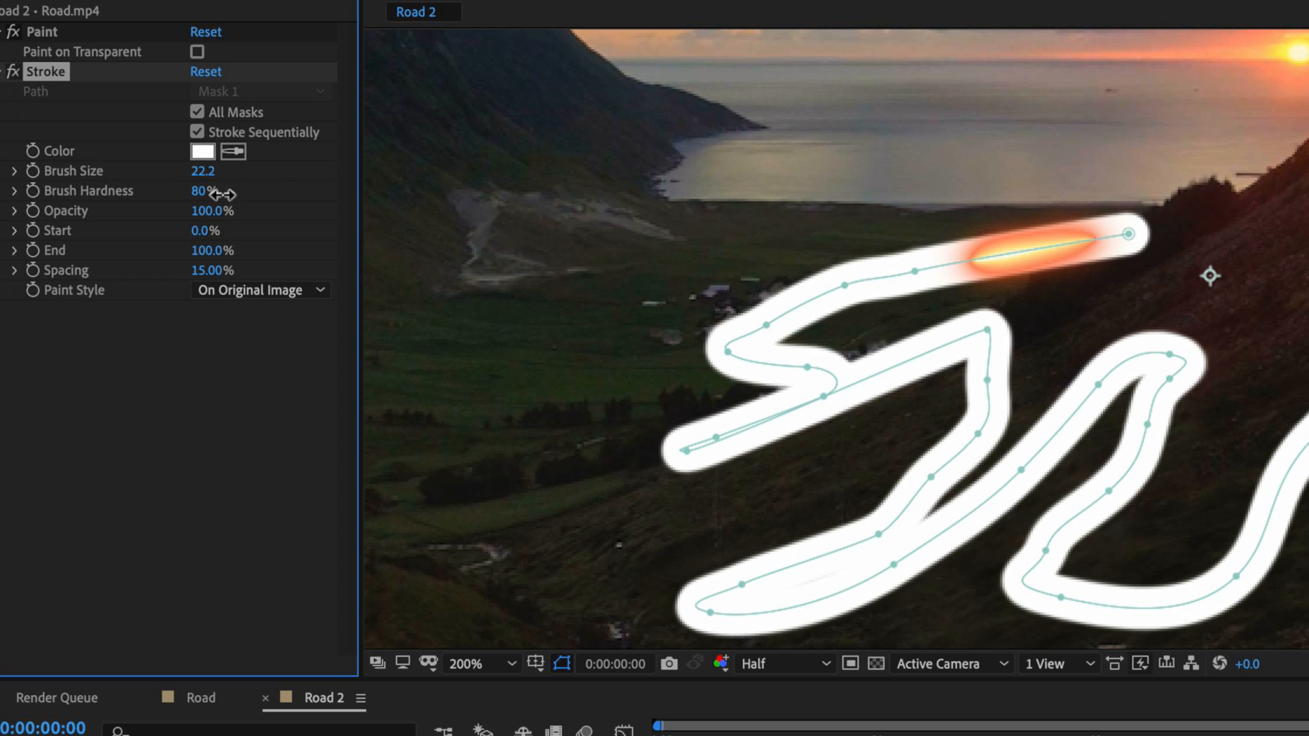
click(245, 289)
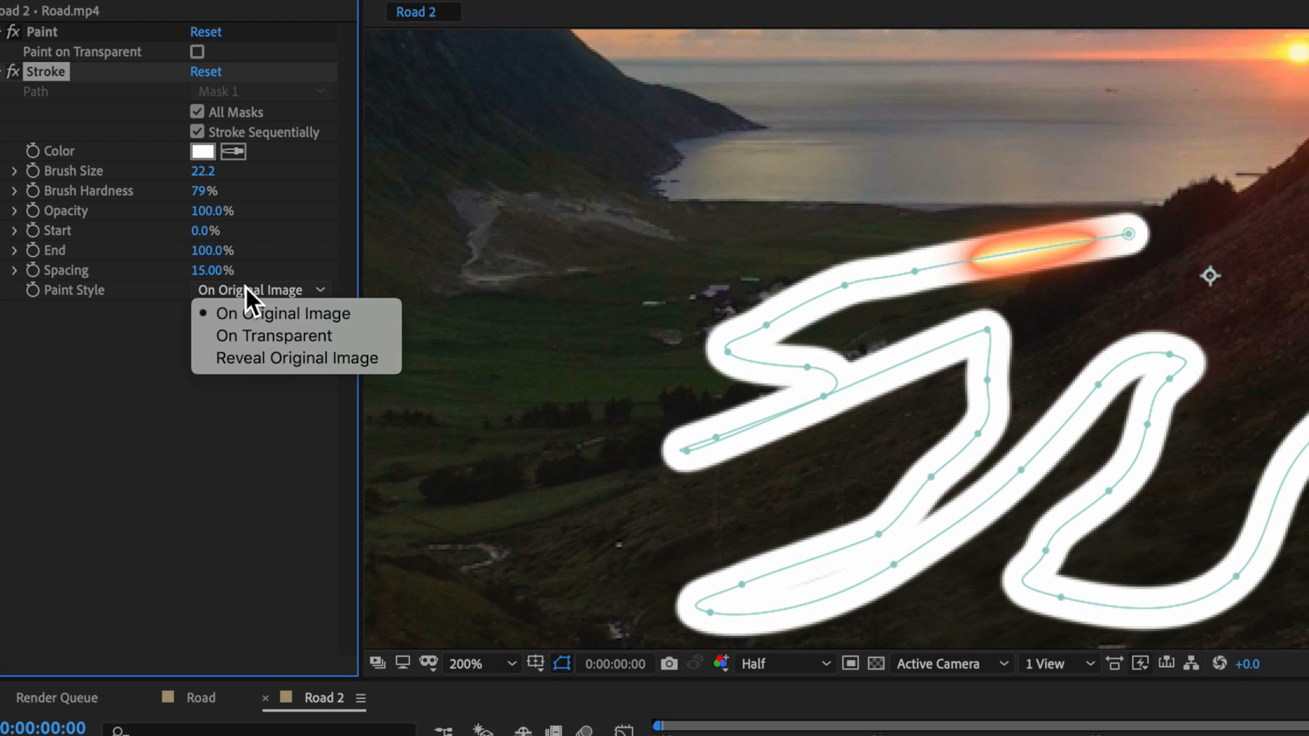
click(256, 358)
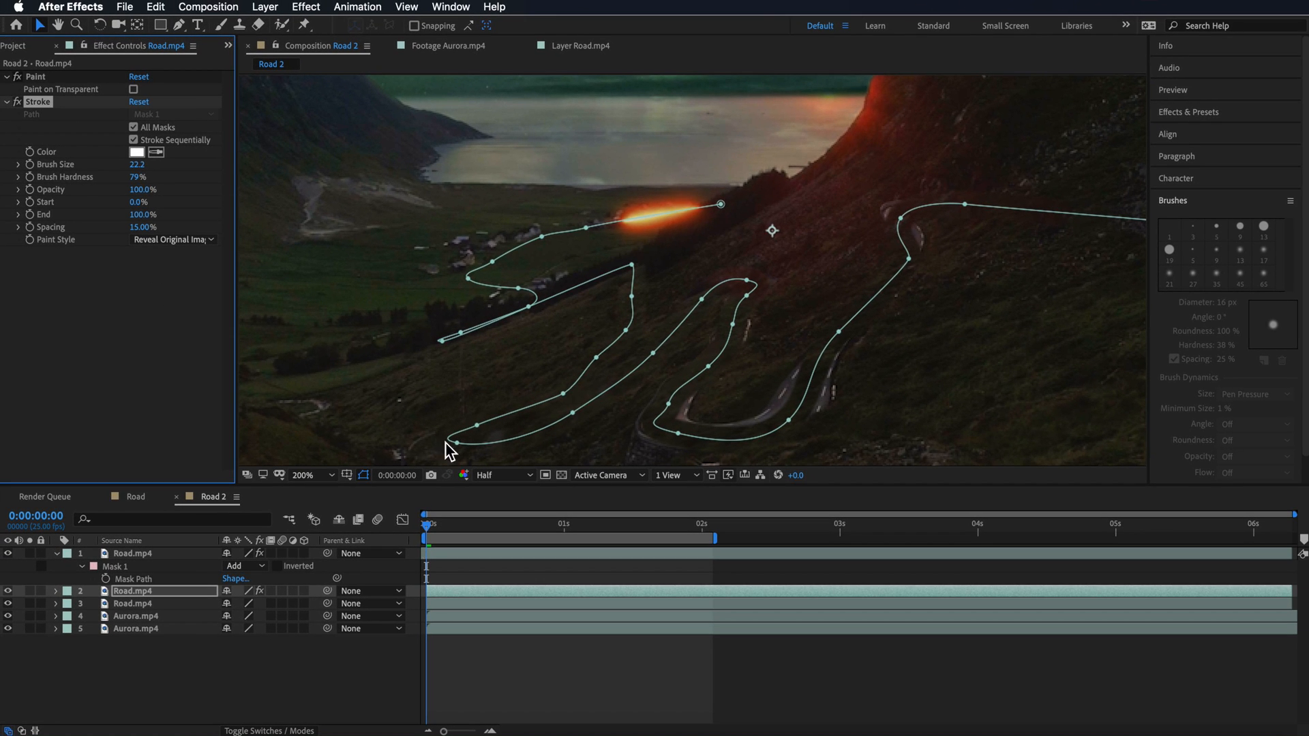
- Nudge the mask point at the lower right hairpin and set Stroke's Brush Size to 51.6, Brush Hardness to 67% and Spacing to 0%
drag(678, 435, 679, 382)
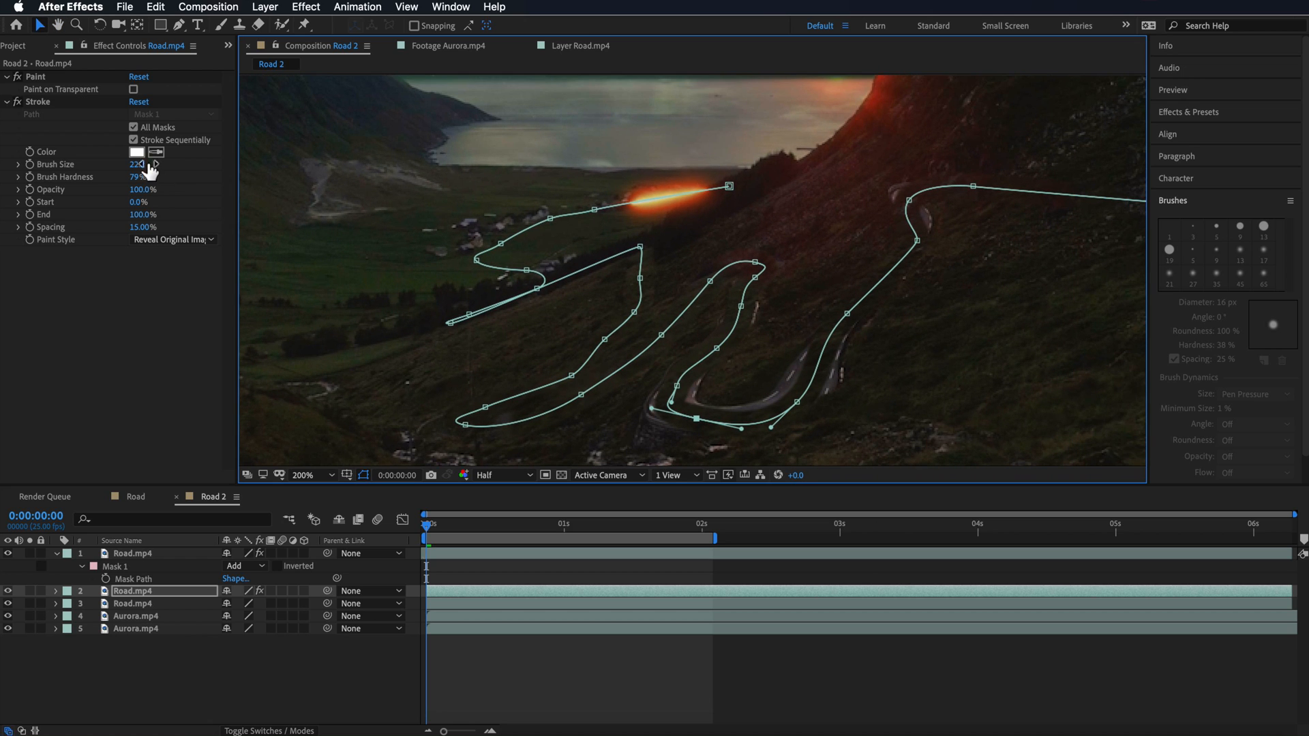
drag(137, 165, 201, 168)
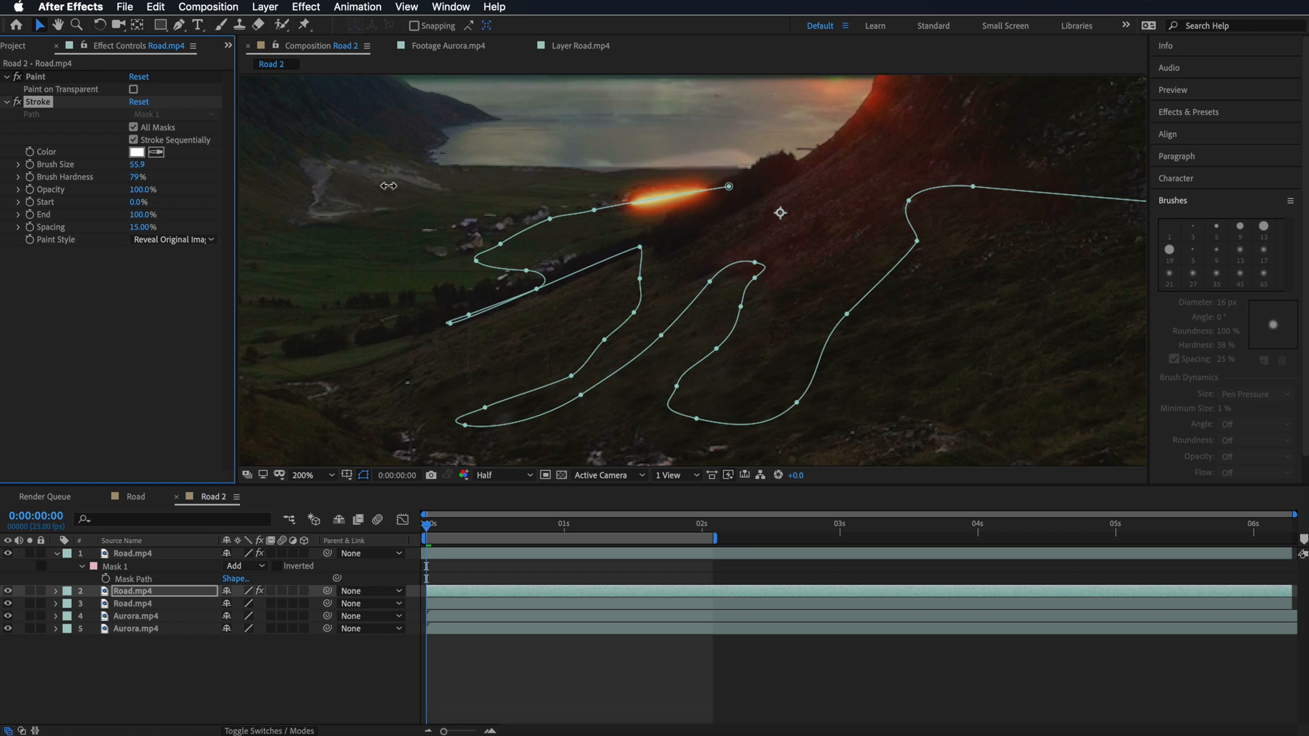
mouse_move(378, 204)
mouse_down()
mouse_move(258, 216)
mouse_move(391, 215)
mouse_up()
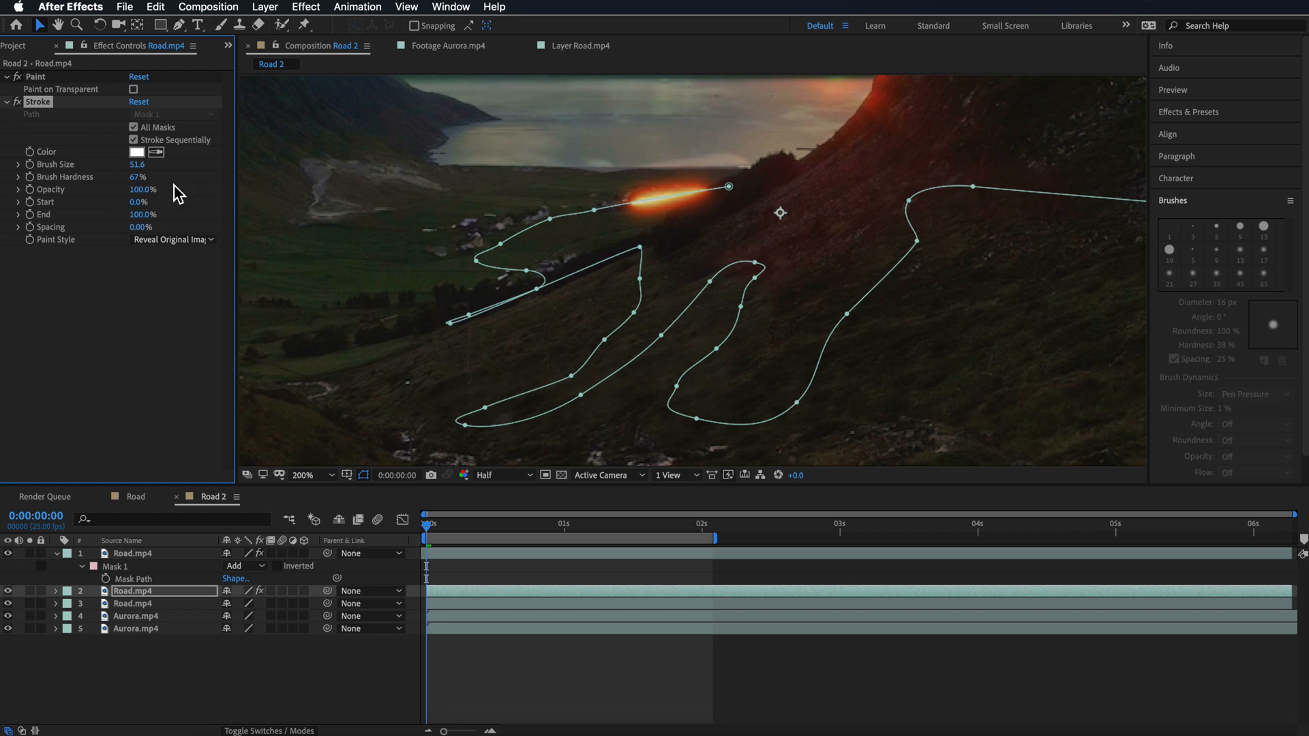
- Reposition the mask's start point and the points around the two lower hairpins to improve the stroke's coverage of the road
drag(727, 186, 742, 202)
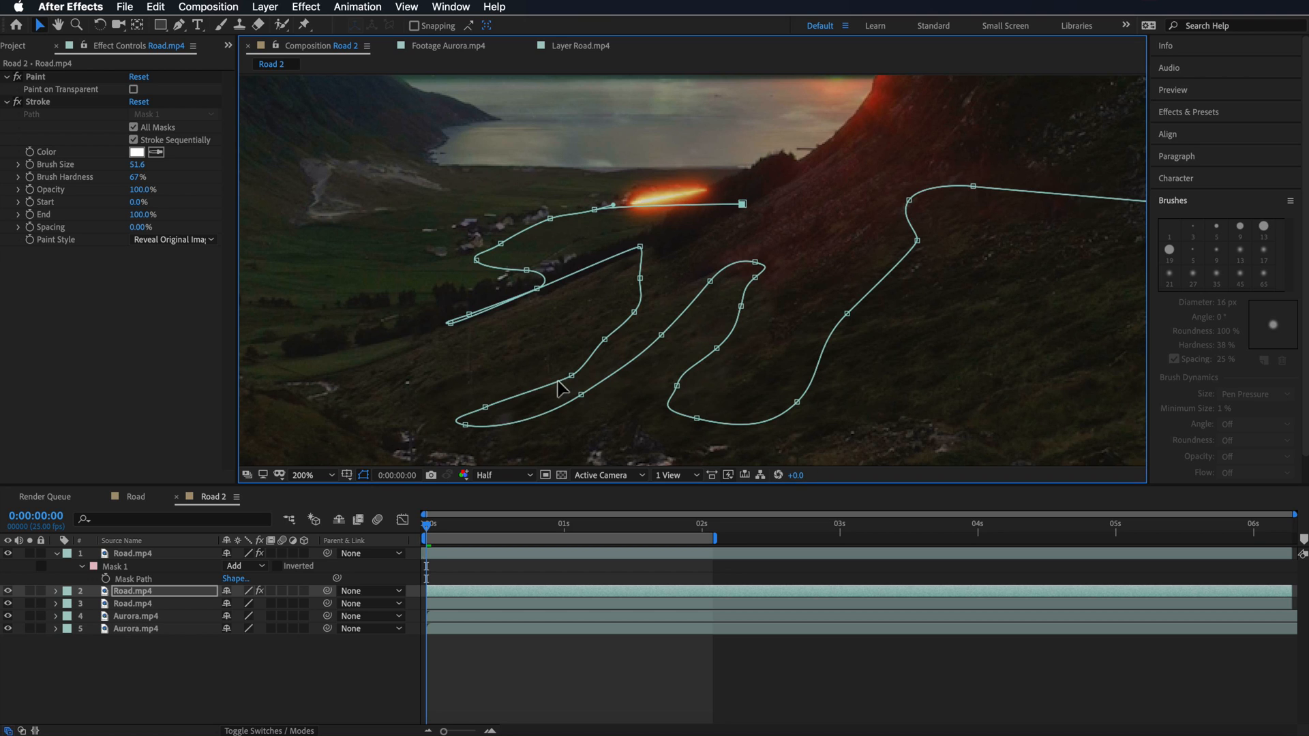
drag(580, 395, 584, 403)
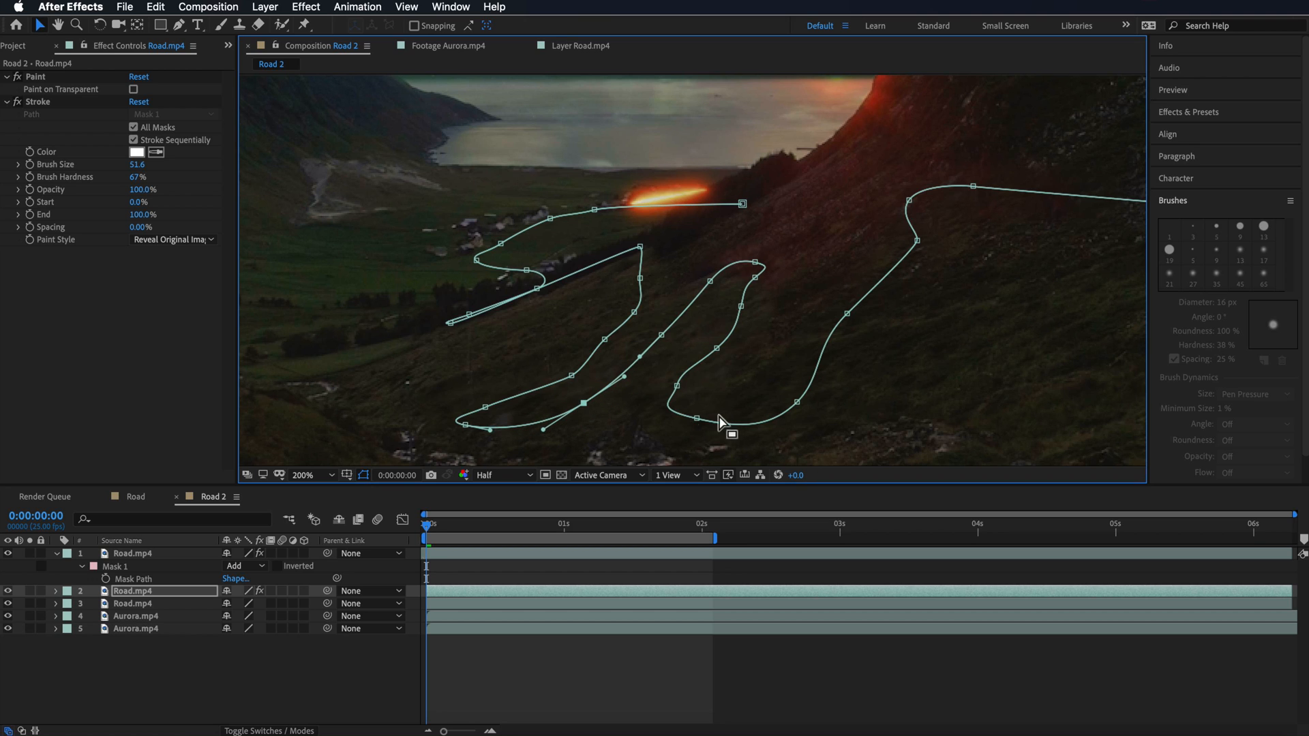
drag(677, 386, 660, 402)
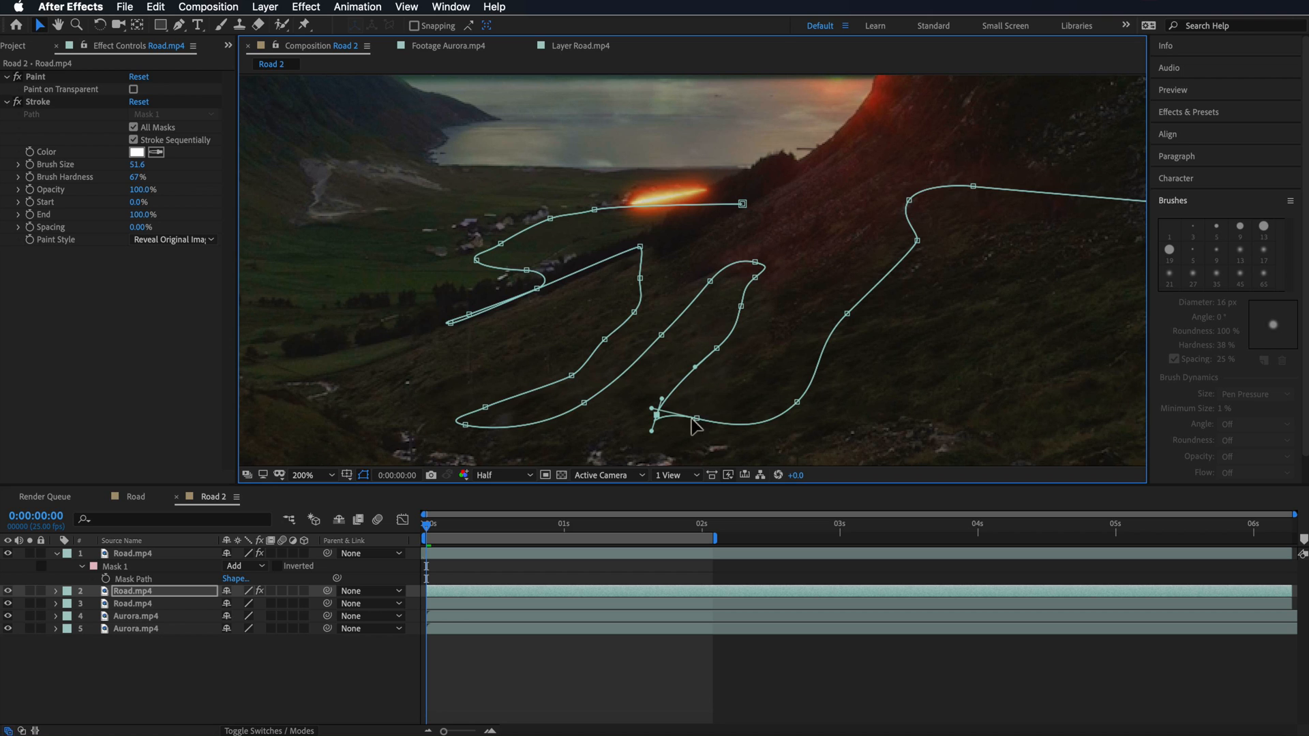
drag(933, 275, 862, 284)
- Toggle the visibility of the top Light layer containing the Saber streak, leaving it hidden
key(space)
click(8, 554)
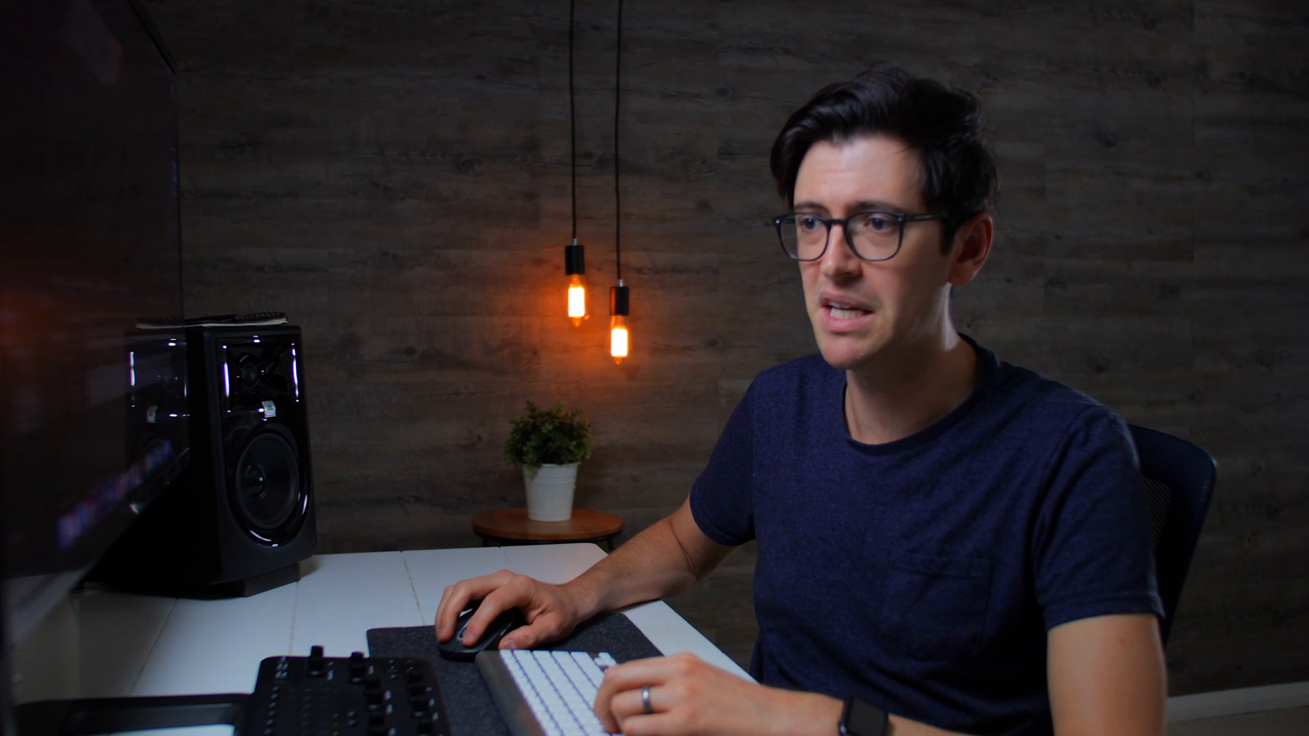
click(8, 553)
click(7, 553)
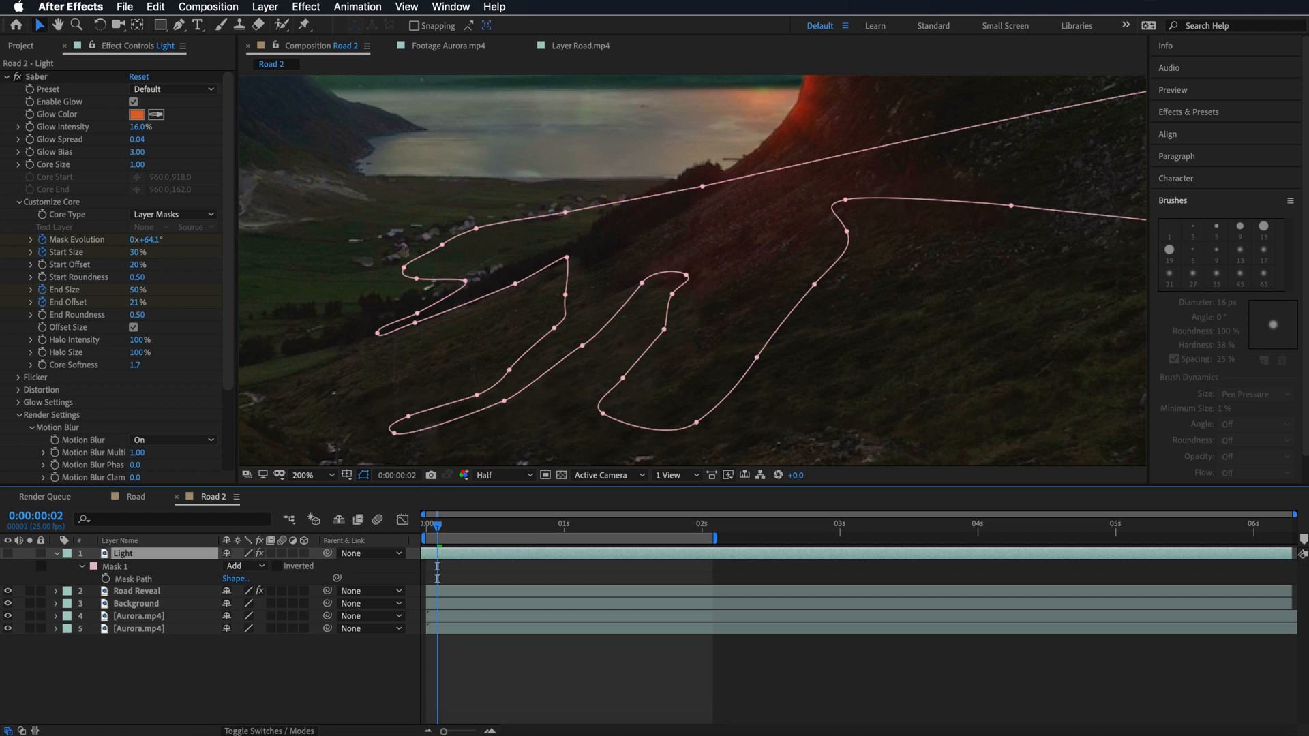
- On Road Reveal, set Stroke's Start to 100% and keyframe End from 0% at 0:00:00:06 to 100% at 0:00:01:02
click(130, 593)
drag(138, 205, 197, 203)
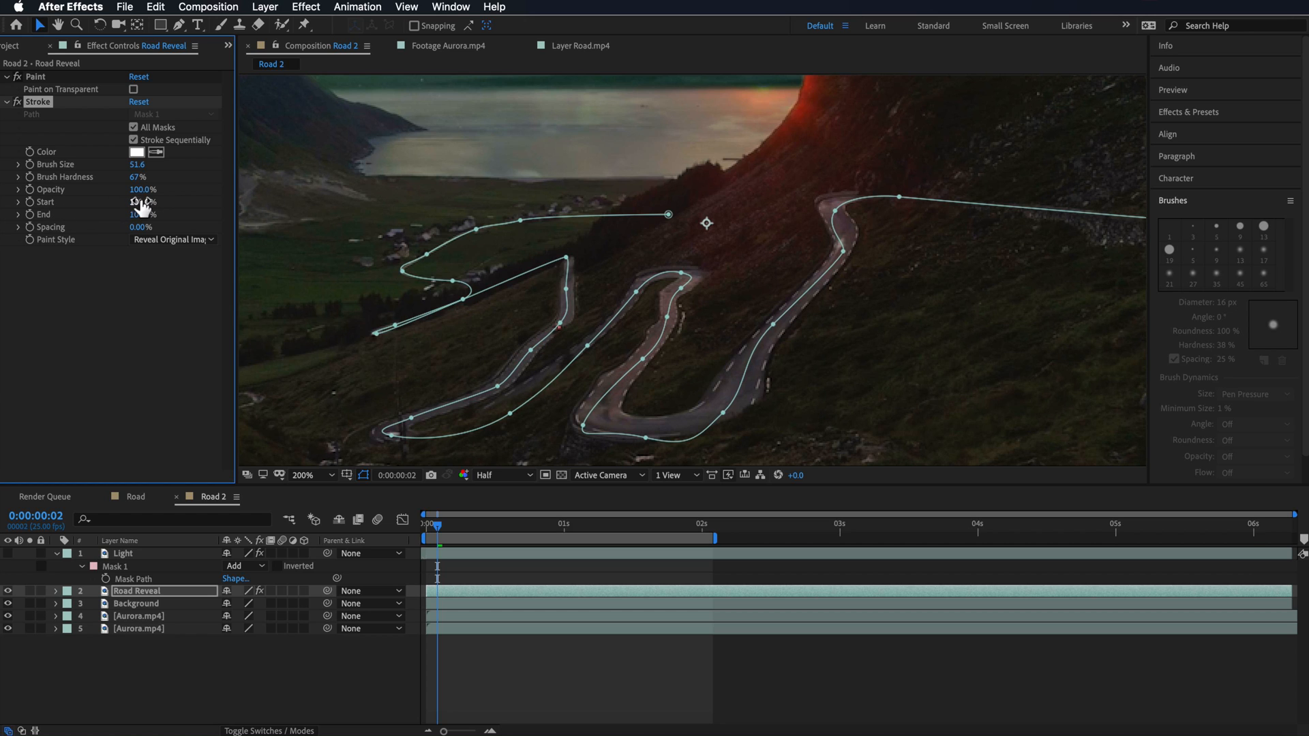
drag(126, 216, 77, 224)
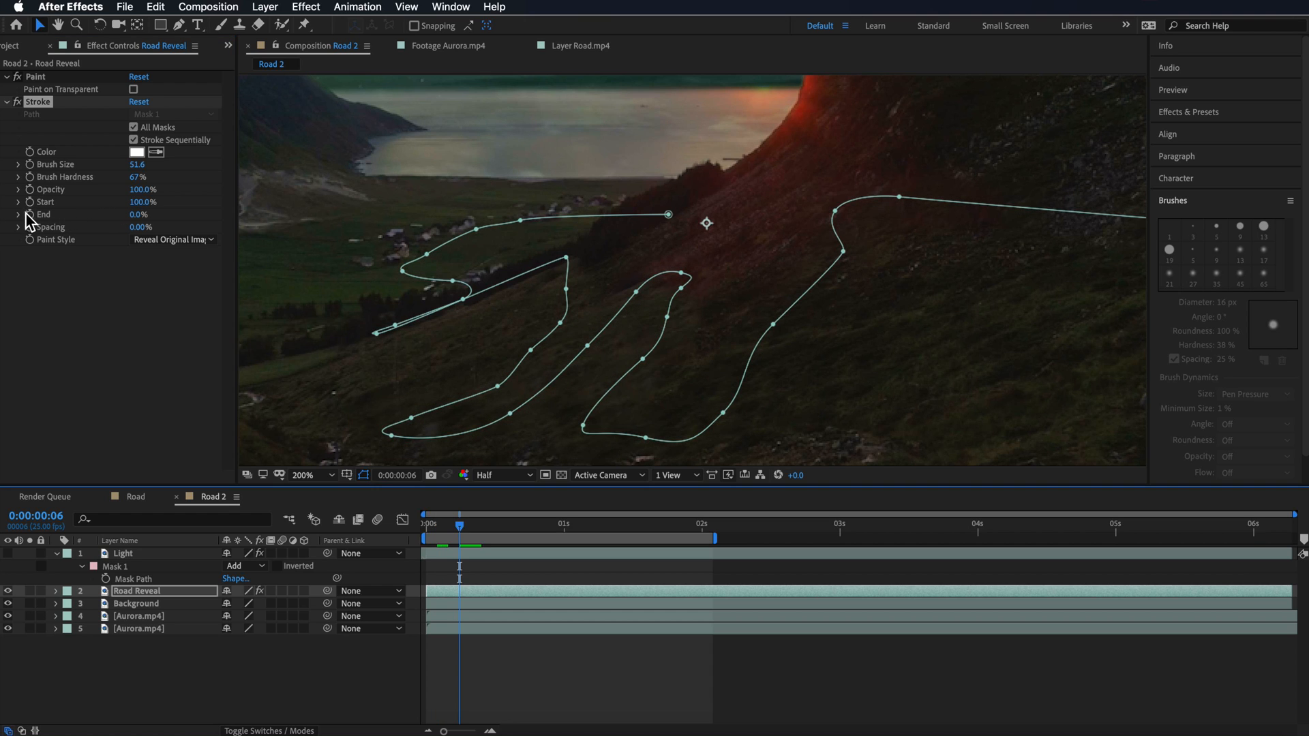
click(29, 214)
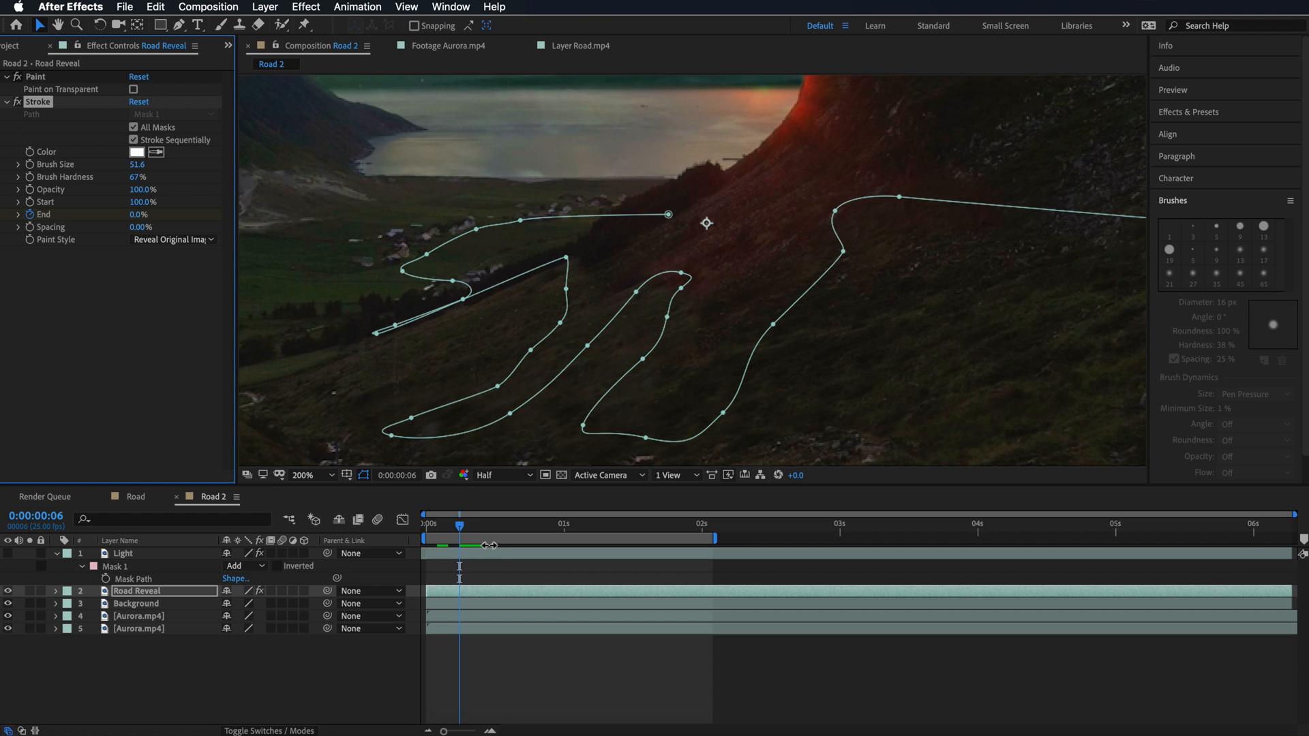
drag(468, 532, 593, 542)
drag(140, 216, 383, 225)
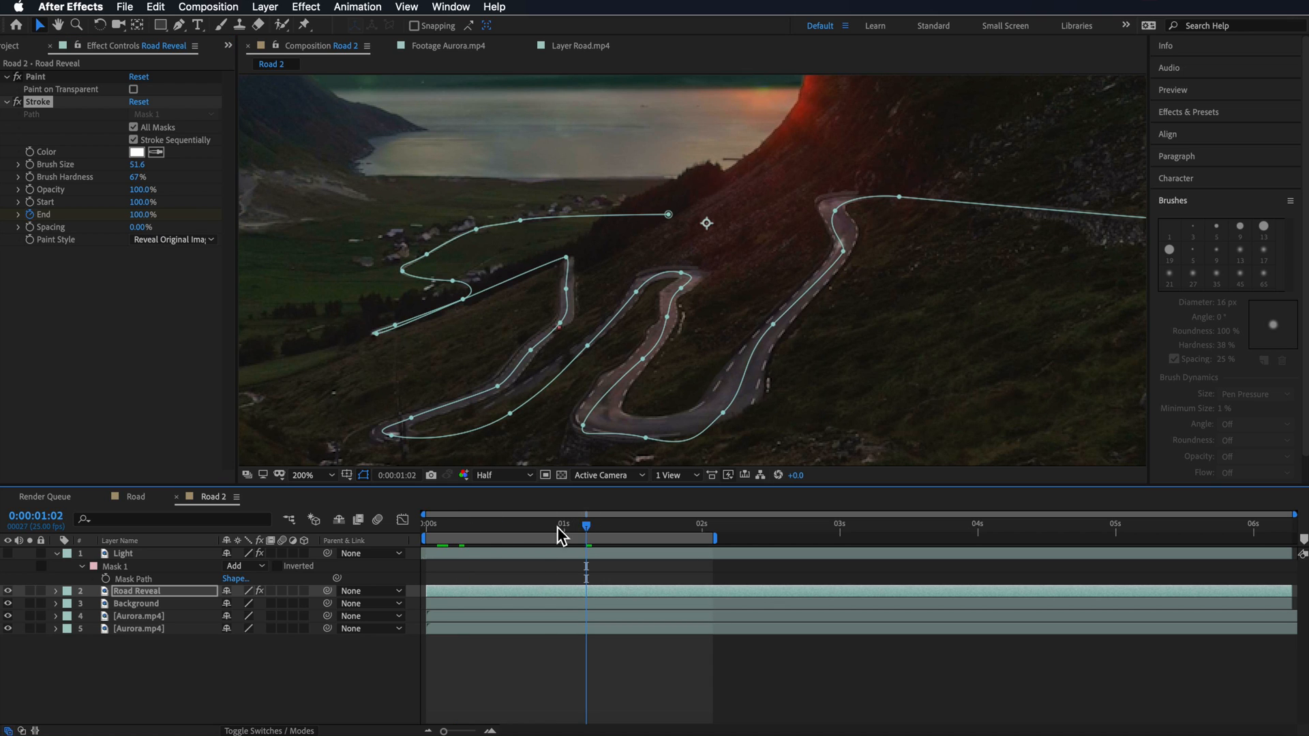
- Preview the road reveal, display Road Reveal's keyframes and scrub through the opening to check the mask's coverage of the road
click(460, 530)
key(space)
key(space)
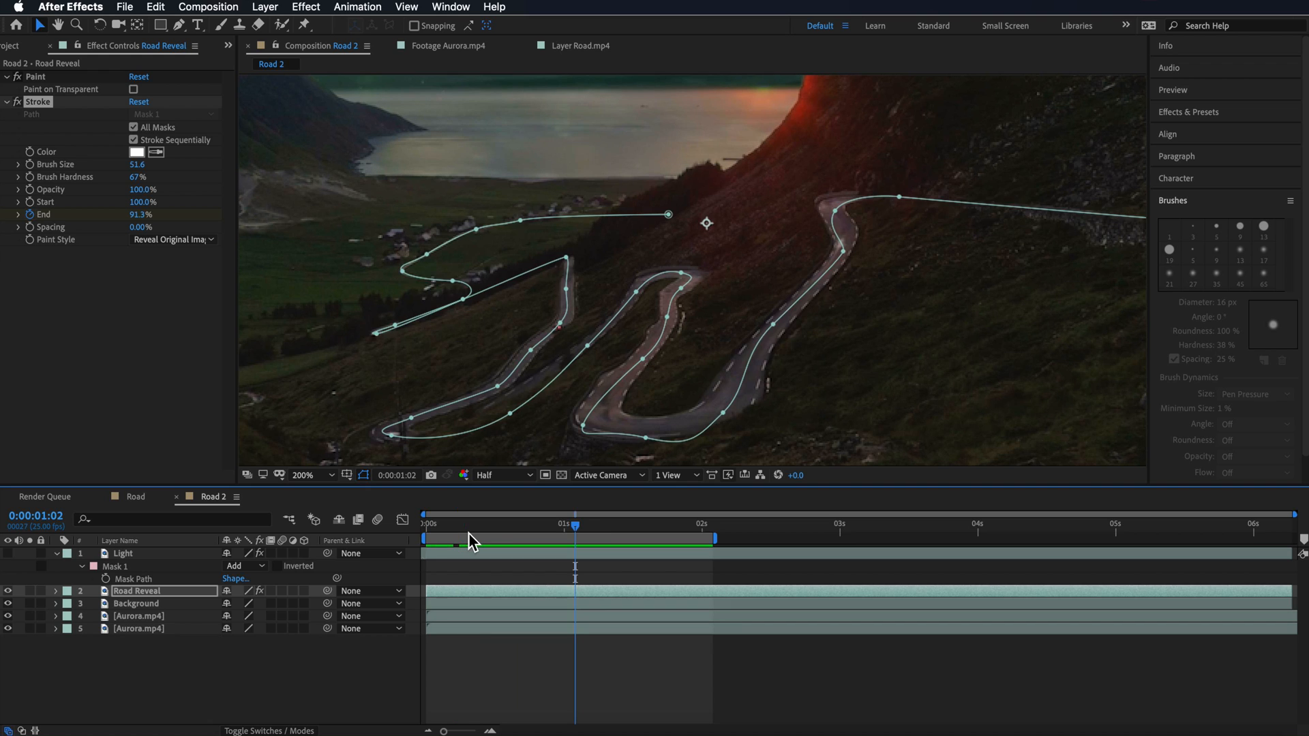
key(u)
click(431, 537)
mouse_move(431, 536)
mouse_down()
mouse_move(564, 532)
mouse_move(468, 535)
mouse_move(494, 537)
mouse_up()
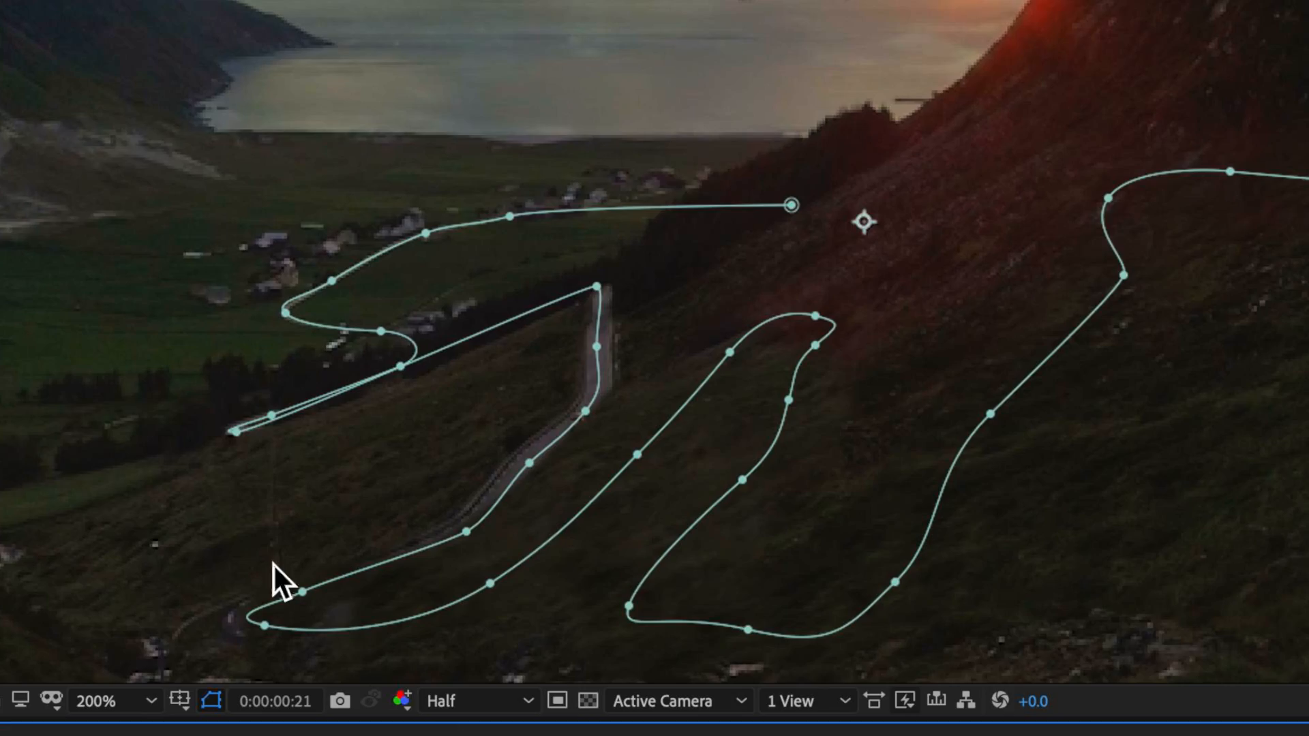
- Reposition the Road Reveal mask points around the lower-left hairpin and the climb beyond it so the stroke covers the road
drag(303, 593, 276, 613)
drag(490, 521, 522, 528)
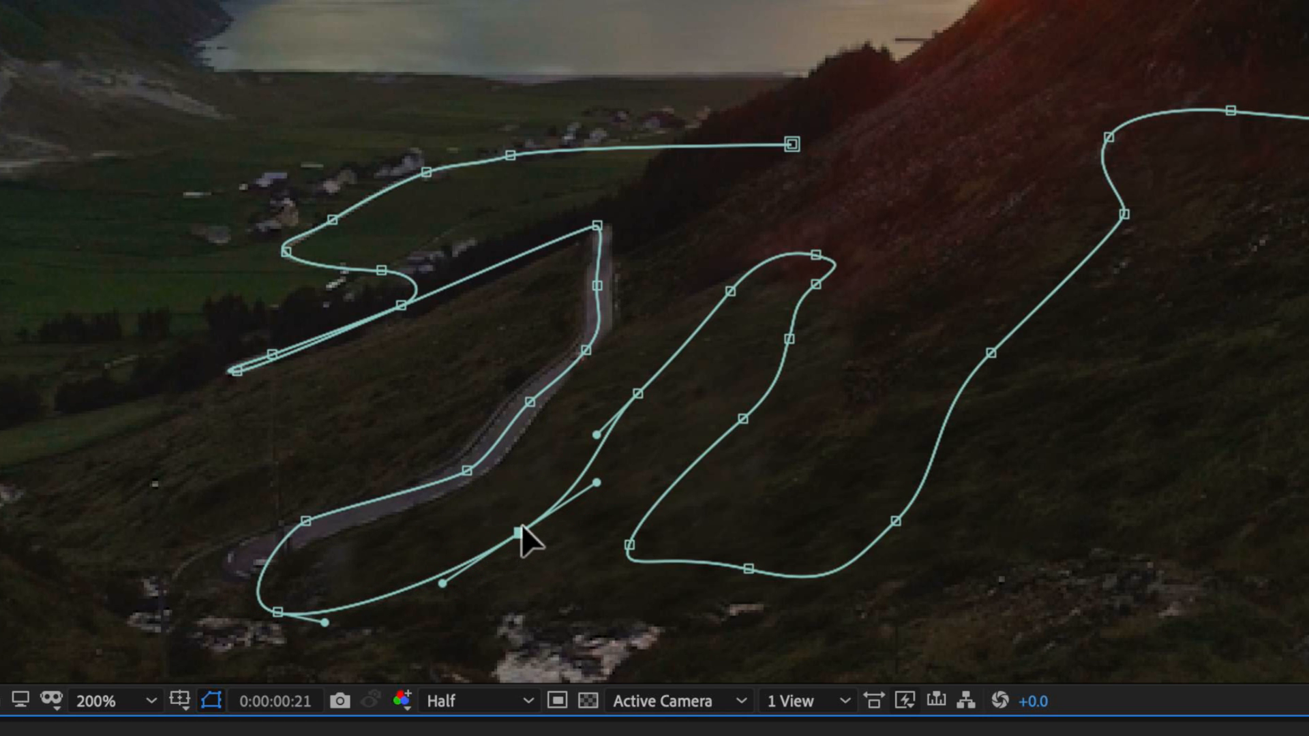
drag(633, 394, 666, 385)
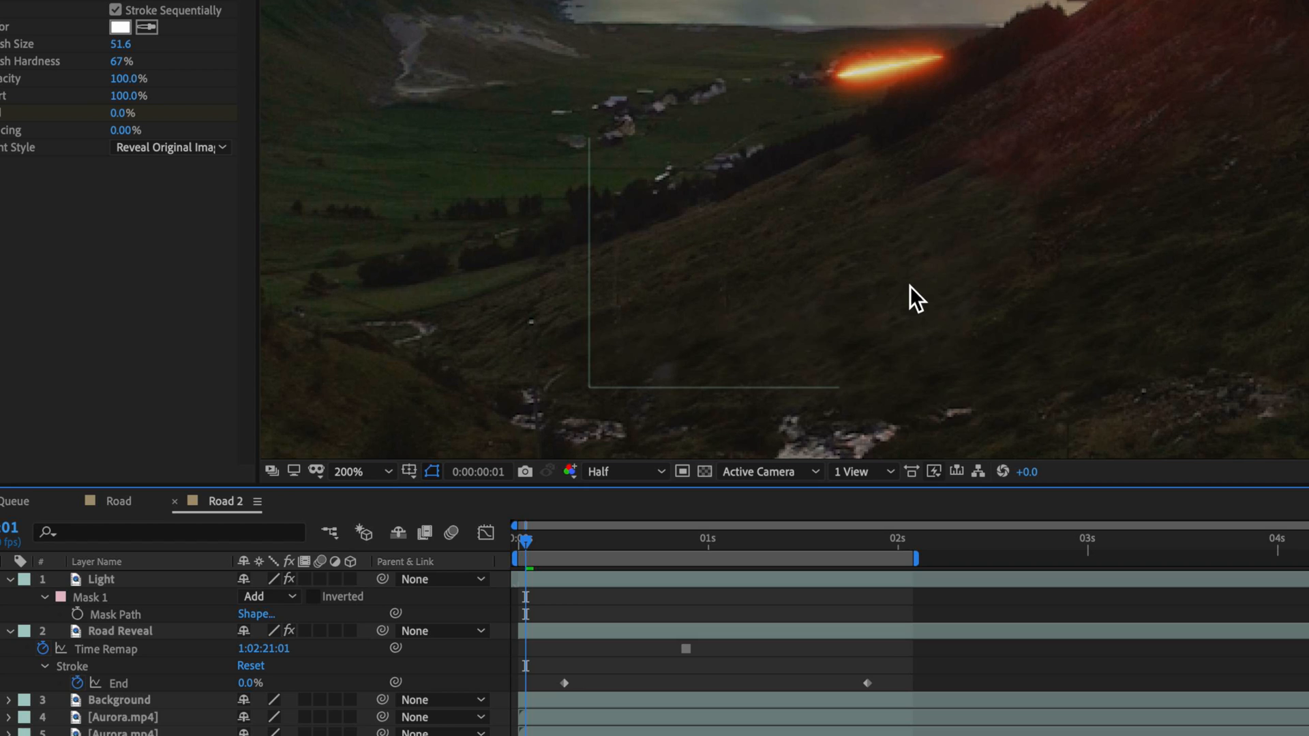
- Match Stroke's End to the streak by adding a keyframe at 0:00:00:19 and one of 11.2% at 0:00:00:14
mouse_move(538, 542)
mouse_down()
mouse_move(563, 541)
mouse_move(504, 546)
mouse_up()
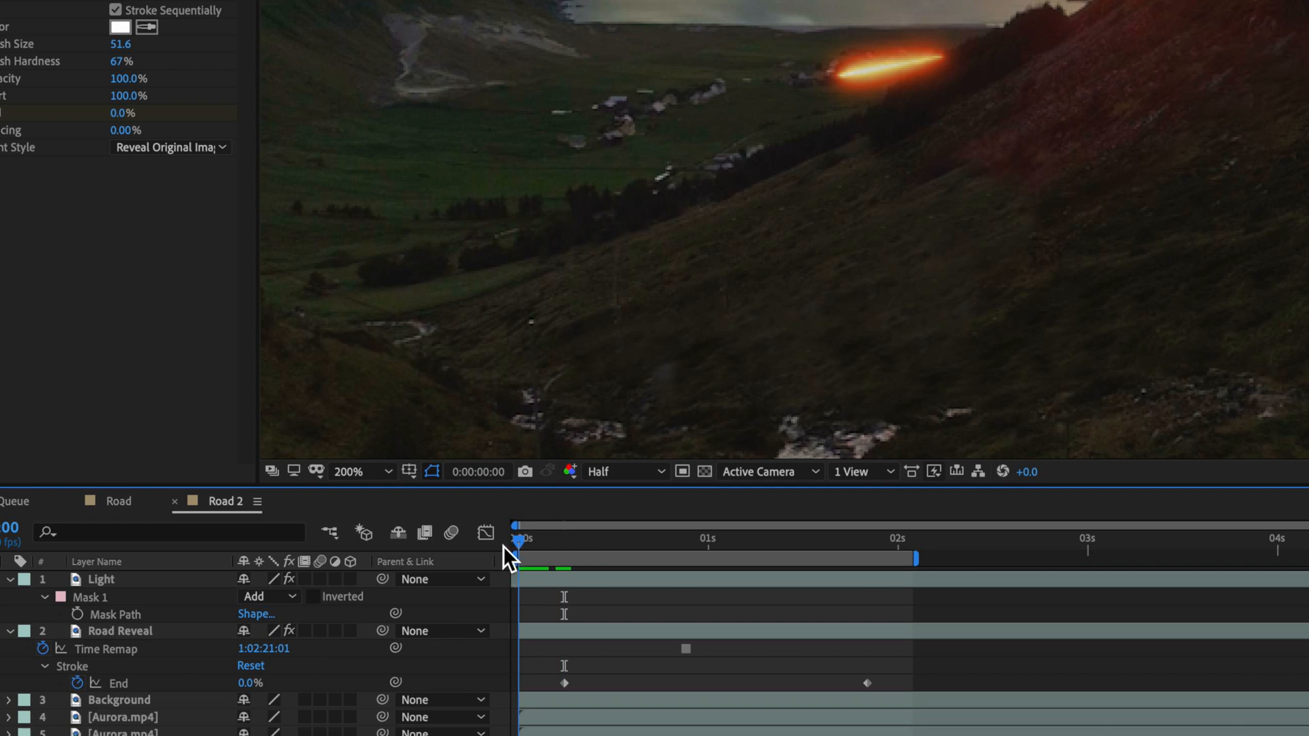
click(2, 683)
mouse_move(533, 544)
mouse_down()
mouse_move(596, 550)
mouse_move(515, 547)
mouse_move(662, 564)
mouse_up()
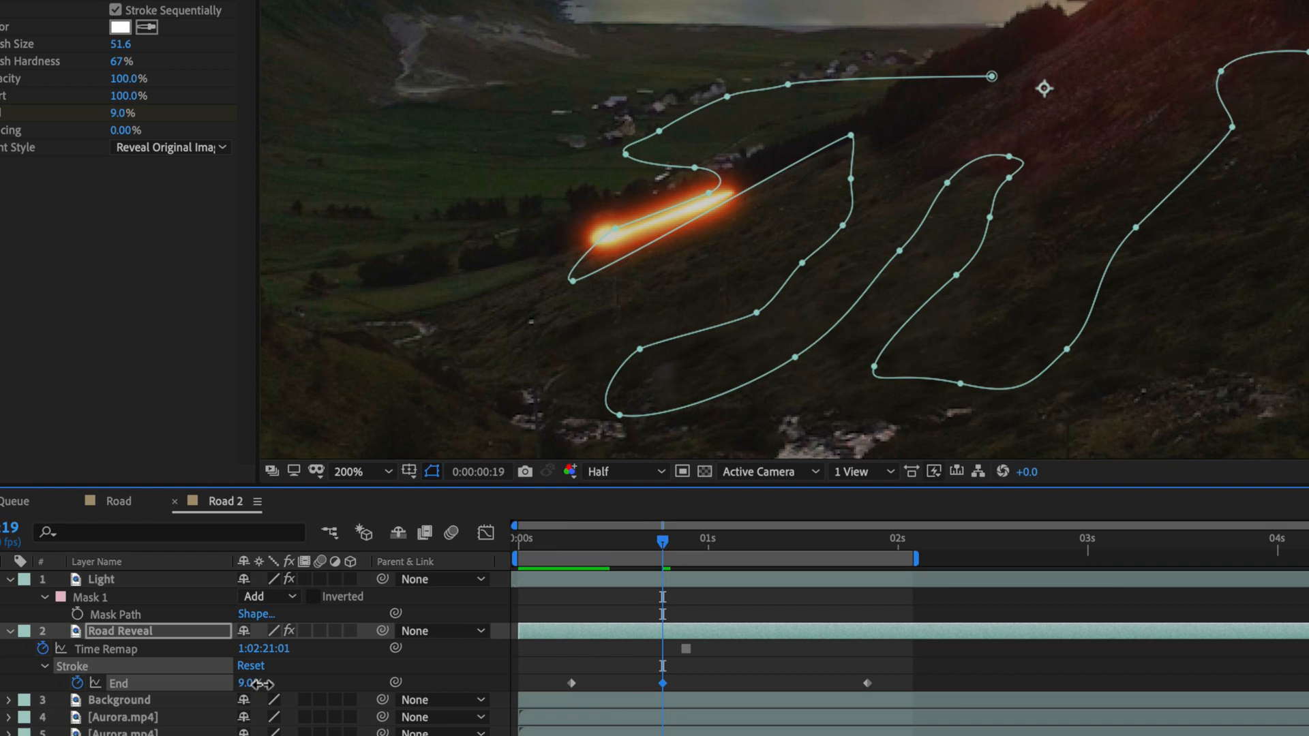
drag(281, 685, 278, 686)
mouse_move(662, 543)
mouse_down()
mouse_move(560, 555)
mouse_move(547, 526)
mouse_move(636, 550)
mouse_move(625, 549)
mouse_up()
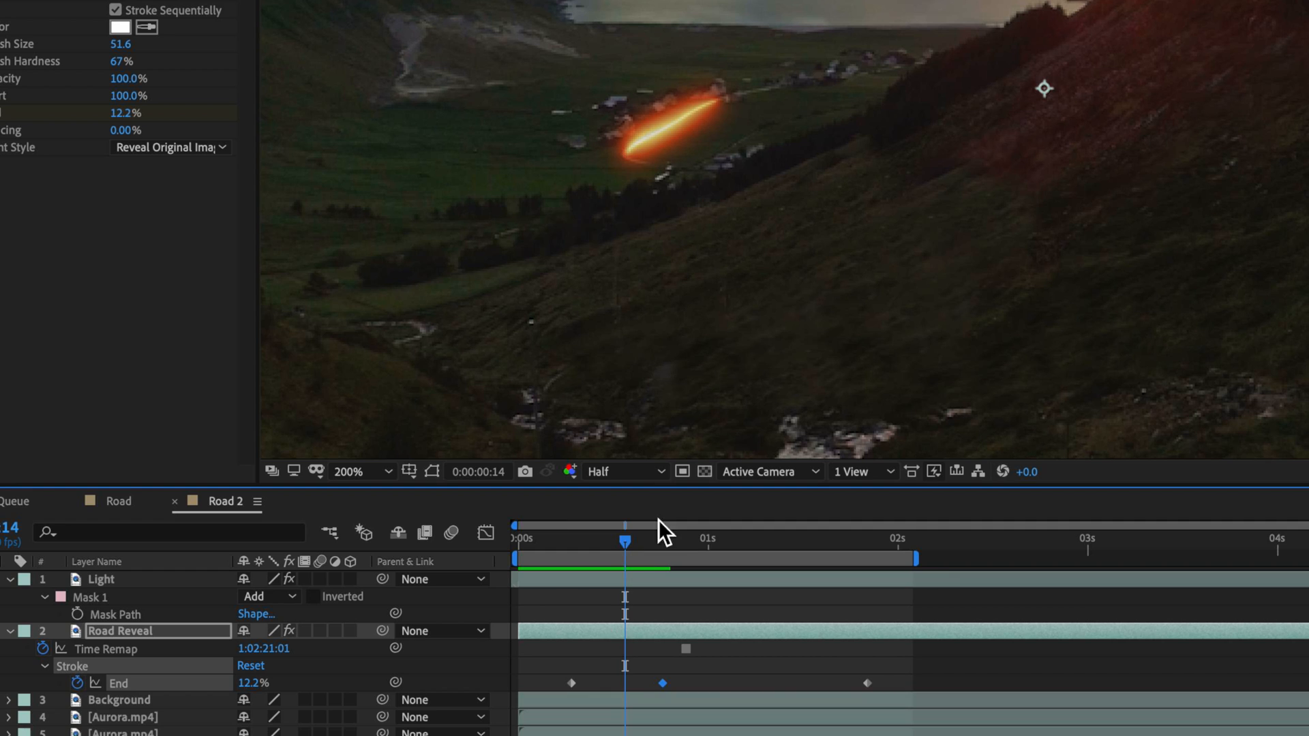
- Add Stroke End keyframes of 49.6% at 0:00:00:24 and 90.4% at 0:00:01:04 to keep the reveal aligned with the streak
drag(624, 542, 705, 554)
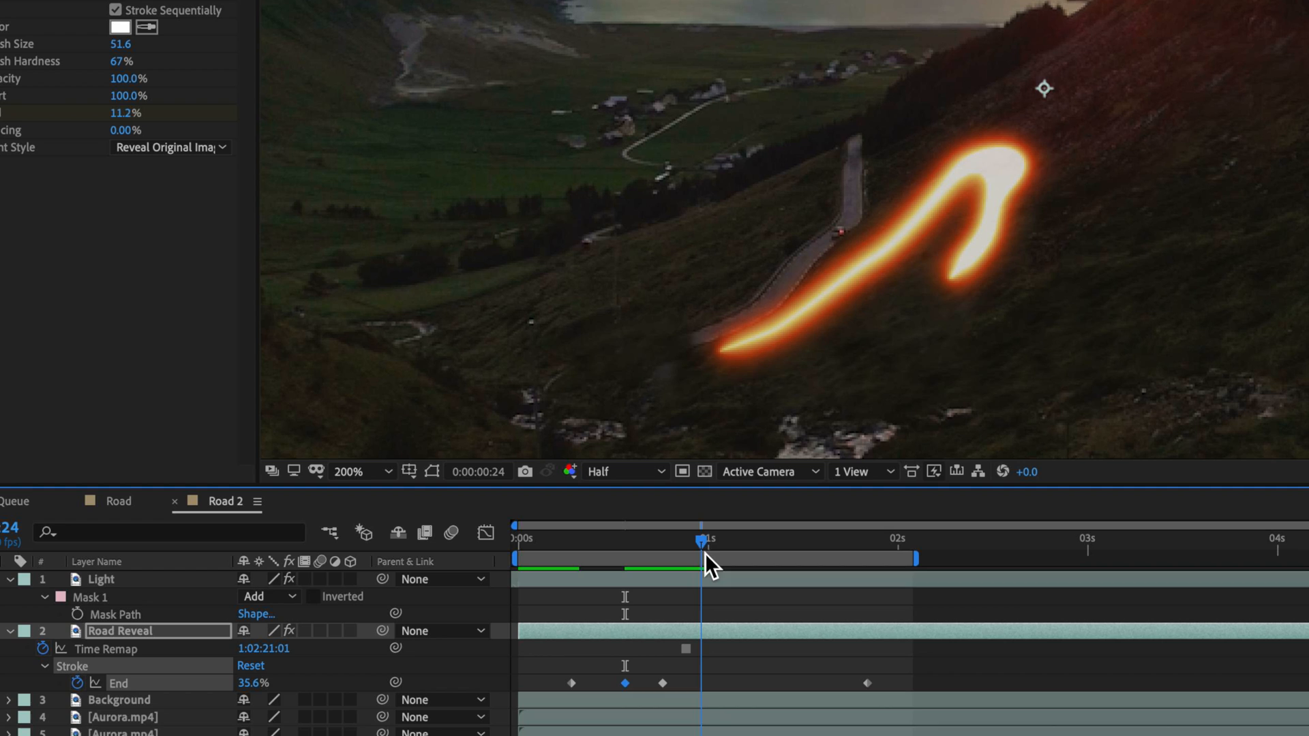
drag(249, 683, 259, 684)
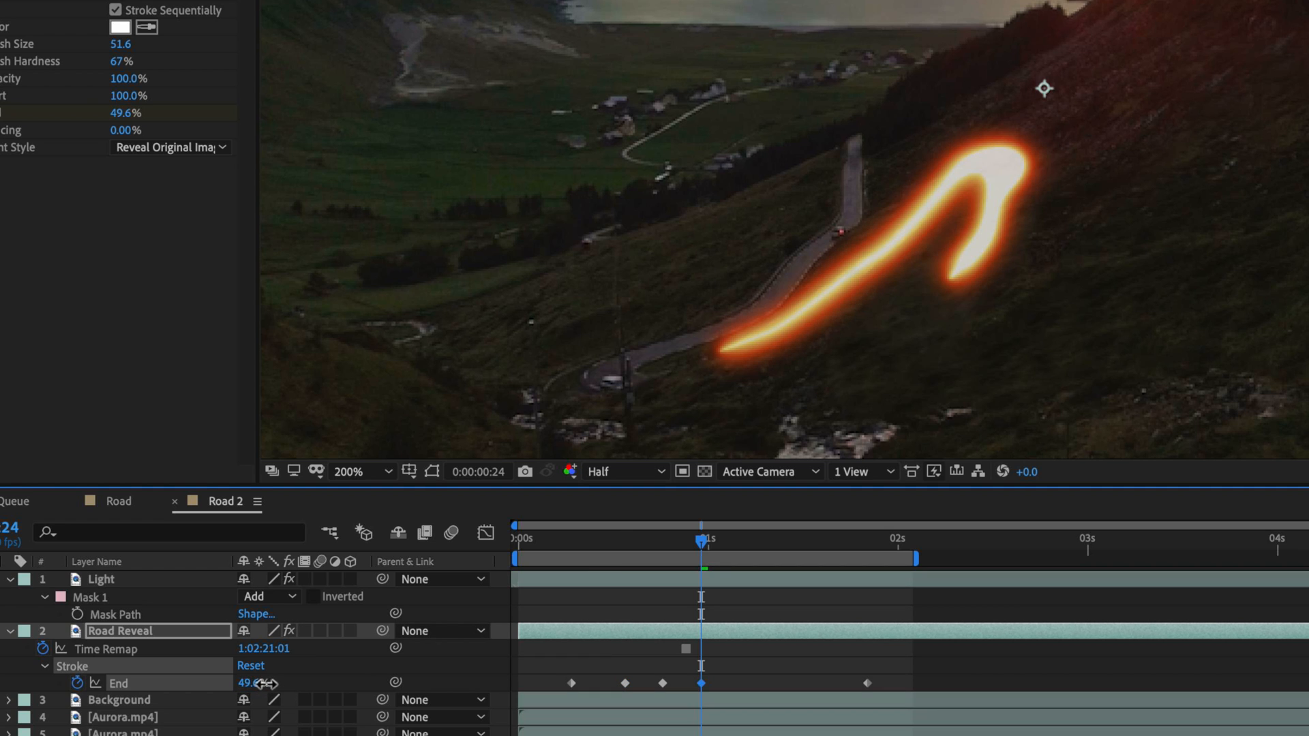
mouse_move(700, 543)
mouse_down()
mouse_move(674, 546)
mouse_move(736, 548)
mouse_up()
drag(1072, 197, 610, 260)
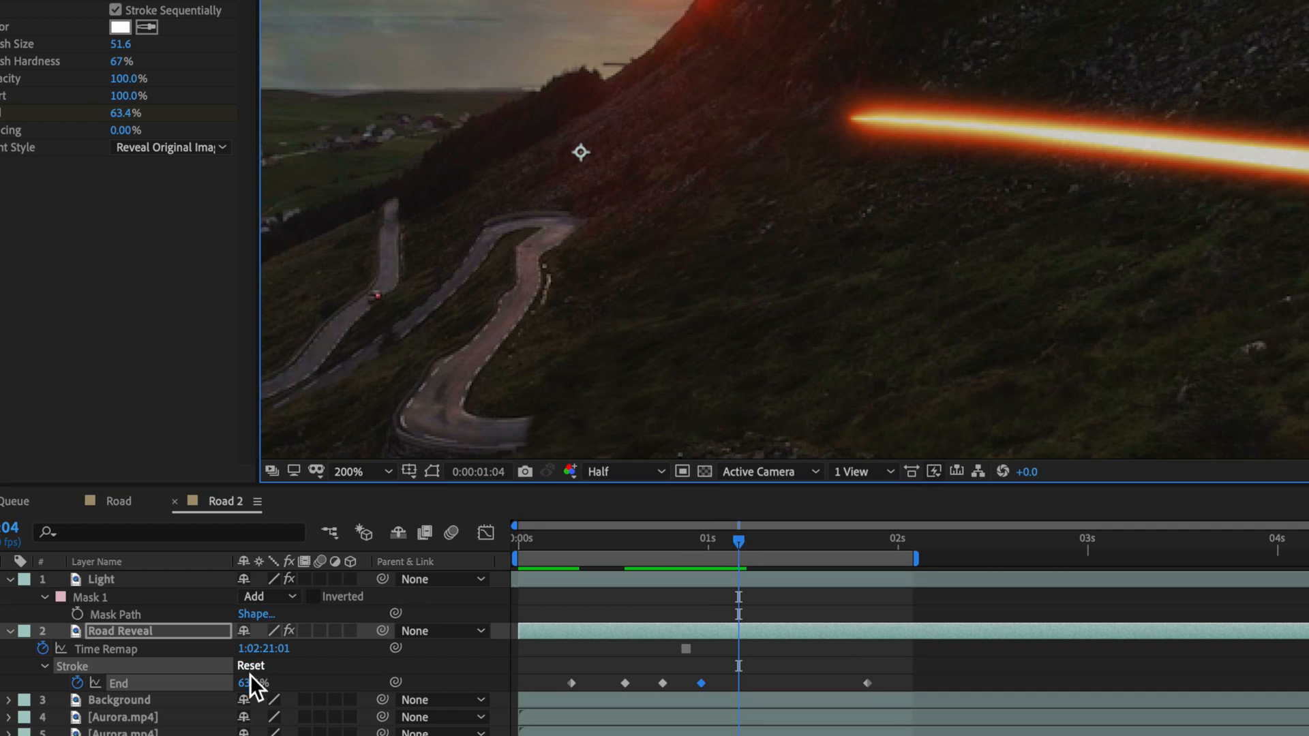
drag(251, 683, 272, 684)
mouse_move(738, 542)
mouse_down()
mouse_move(715, 545)
mouse_move(747, 544)
mouse_up()
- Move the final Stroke End keyframe earlier to about 0:00:01:07 so the reveal finishes with the streak
drag(886, 382, 556, 252)
drag(748, 542, 790, 550)
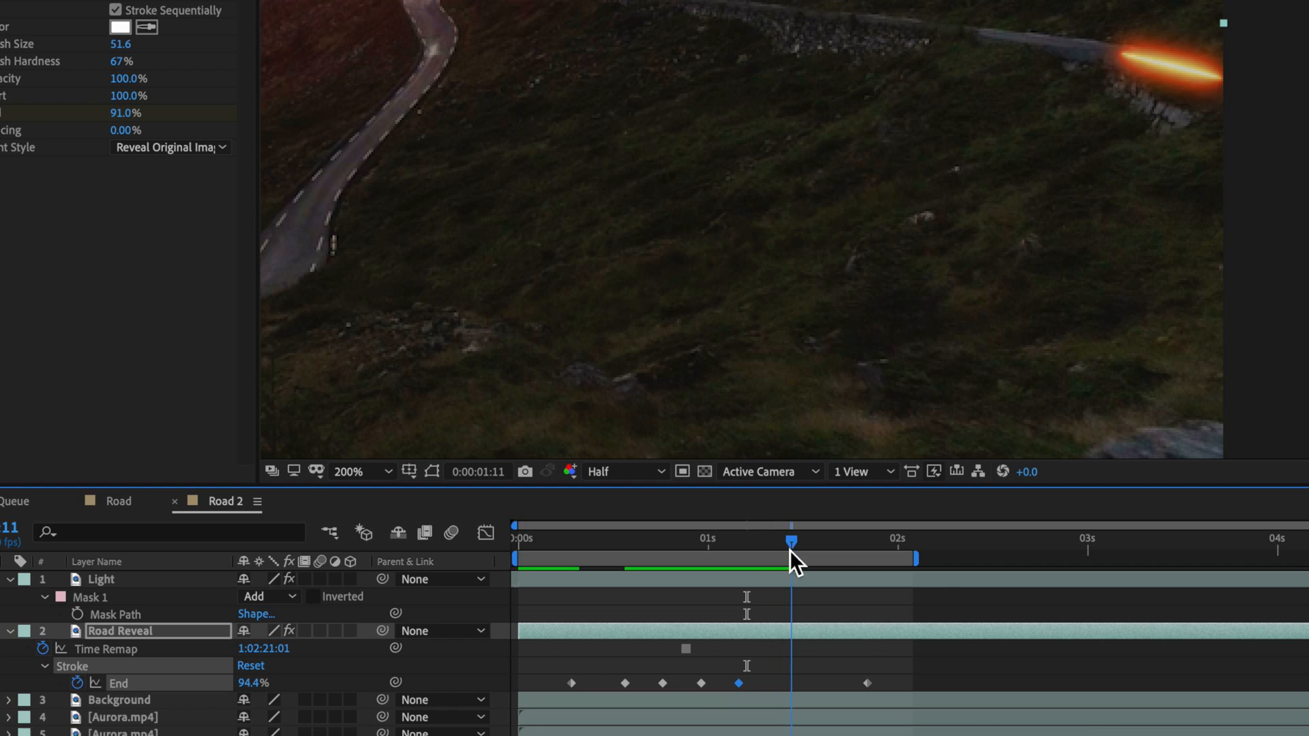
drag(835, 685, 783, 685)
drag(789, 543, 761, 547)
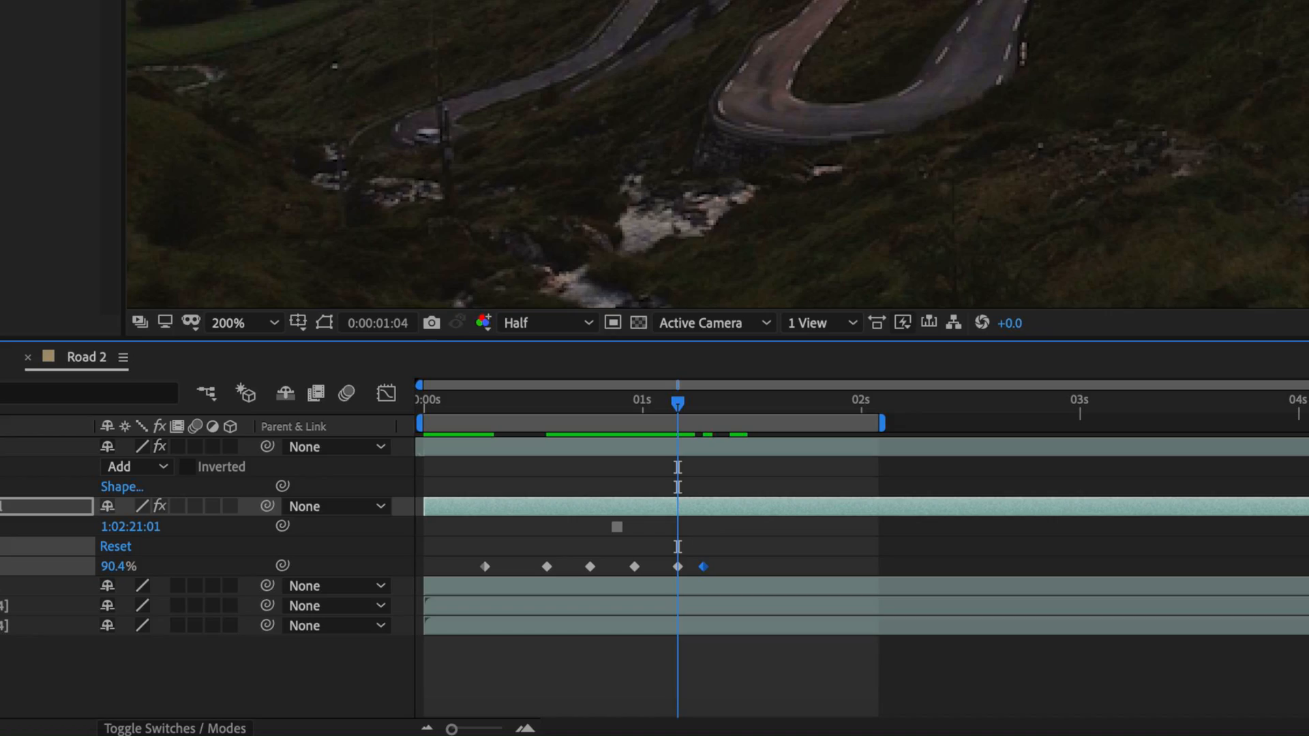
- Ease all of Stroke's End keyframes on the Road Reveal layer and return to the start of the composition
drag(725, 541, 494, 564)
right_click(485, 568)
mouse_move(652, 724)
click(801, 582)
drag(628, 402, 361, 383)
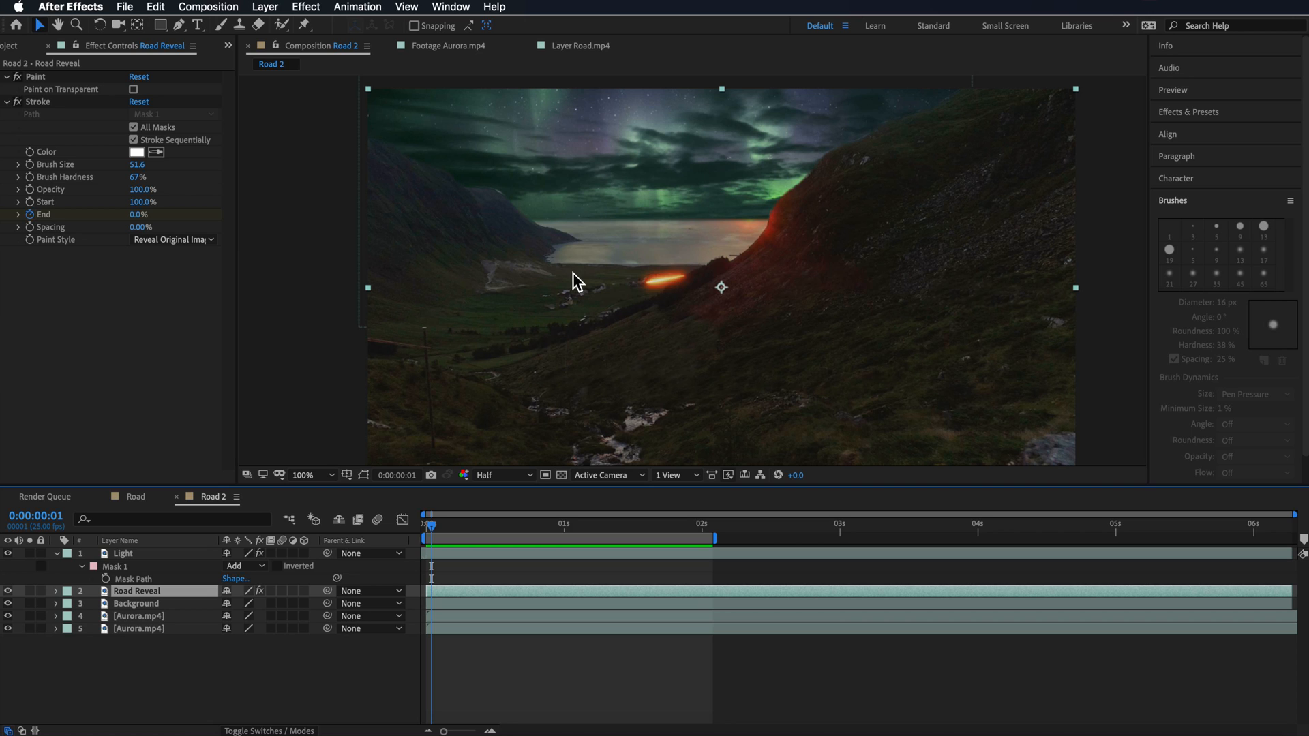
- Paste the copied Lumetri Color effect onto both the Road Reveal and Background layers
click(138, 604)
click(137, 592)
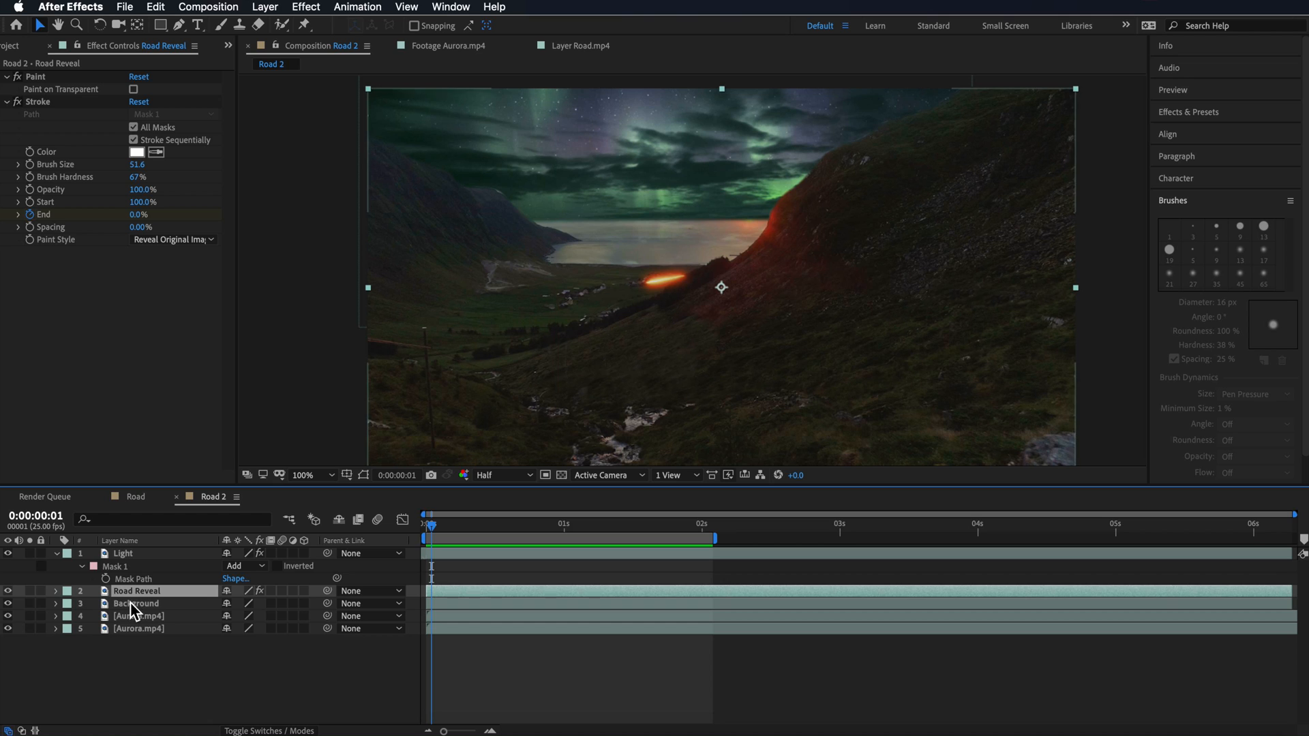
shift+click(129, 602)
key(super+v)
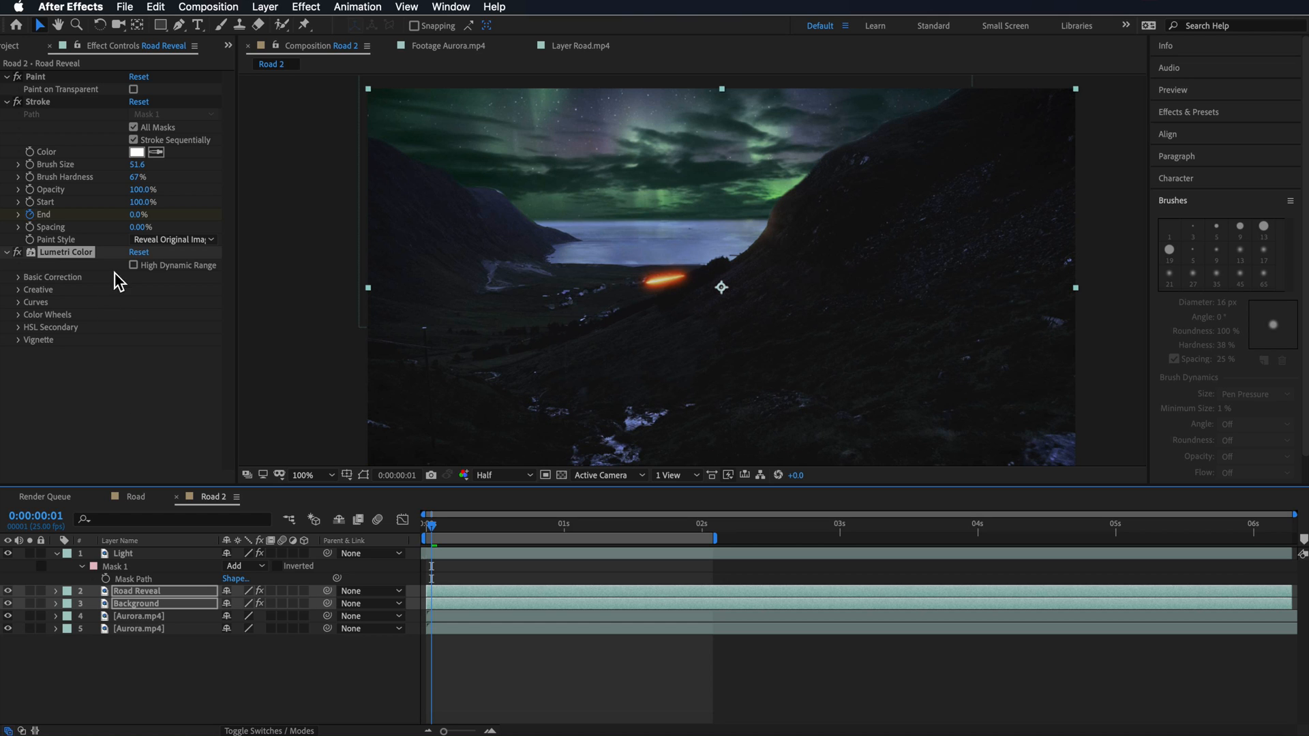
click(132, 390)
mouse_move(459, 544)
mouse_down()
mouse_move(730, 550)
mouse_move(443, 545)
mouse_up()
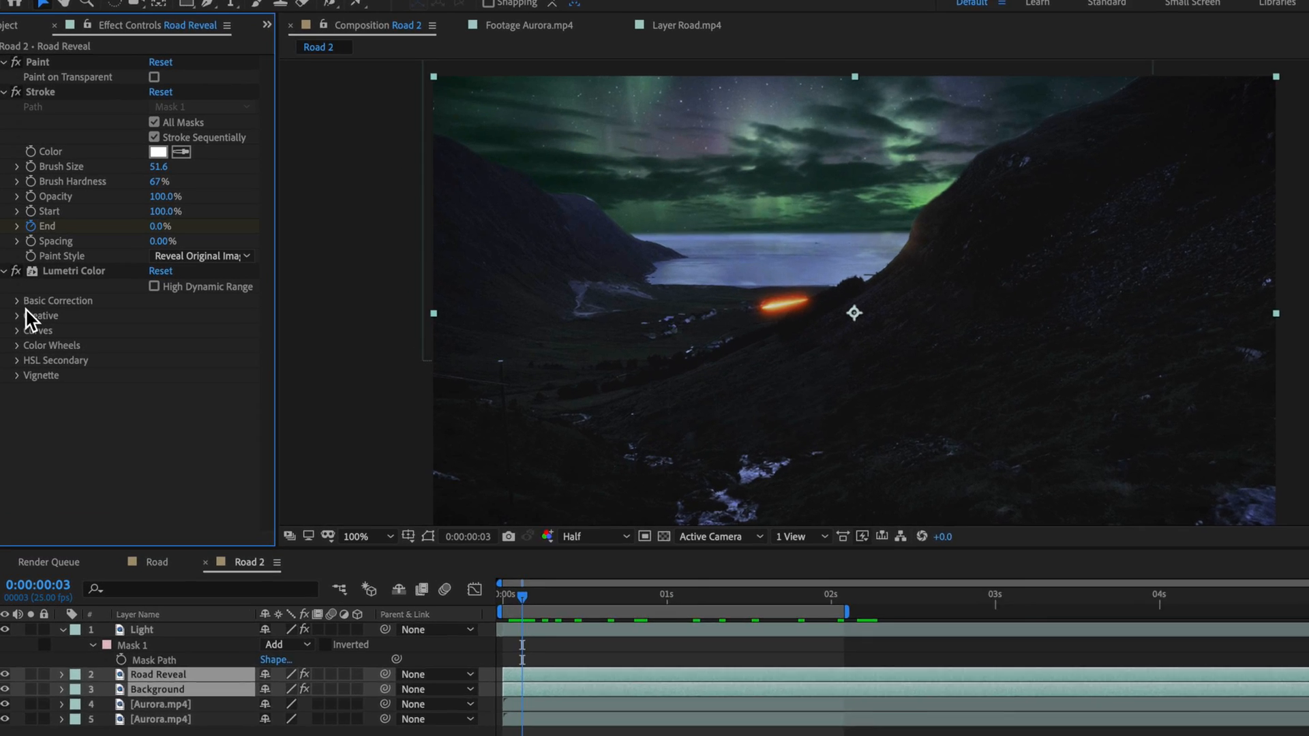
- Try a Temperature of -300 and different Tone values in Lumetri Color's Basic Correction, undoing the trial changes
click(18, 277)
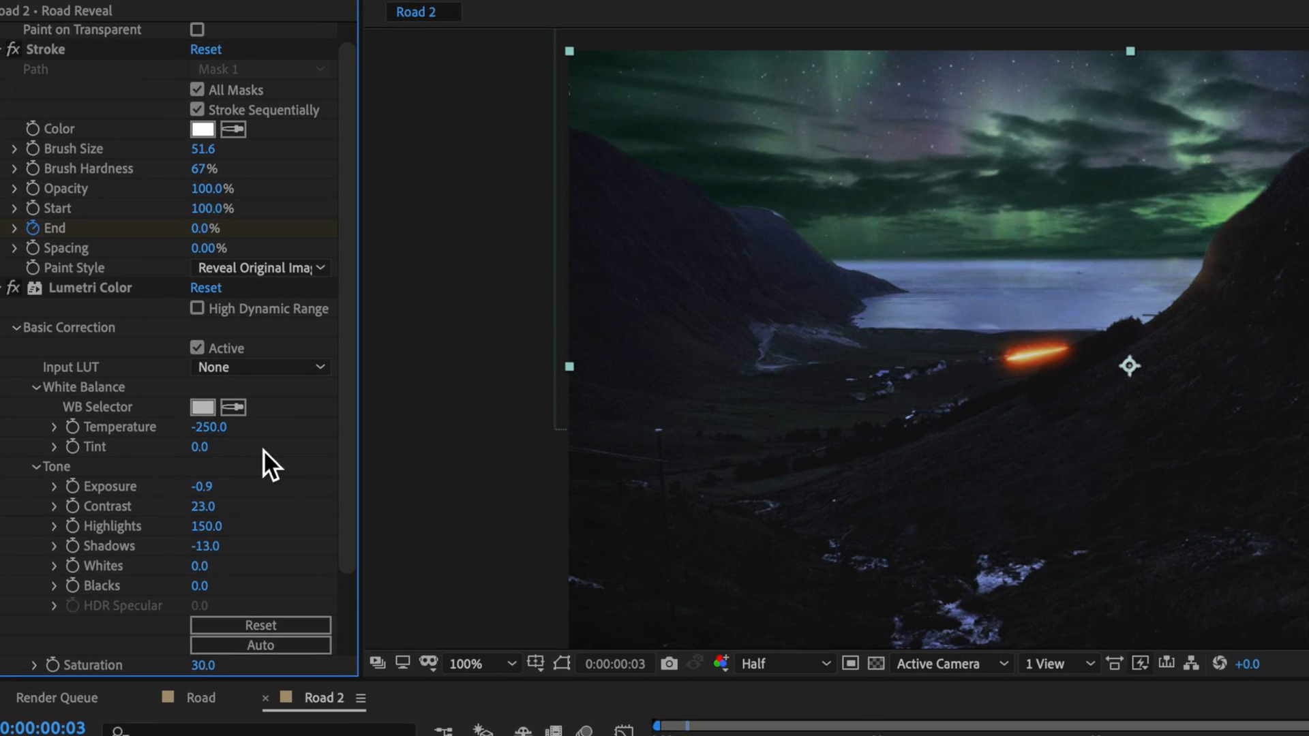
scroll(170, 338, down, 3)
drag(207, 351, 328, 341)
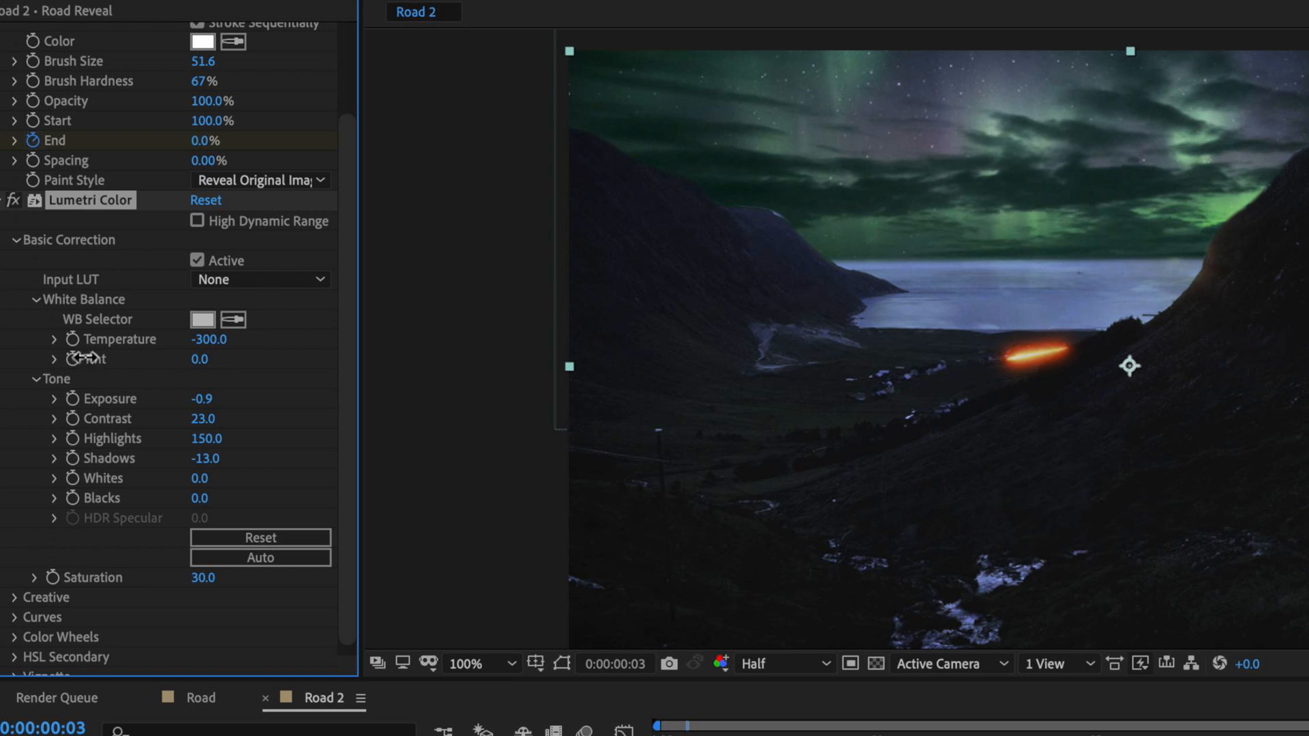
key(super+z)
drag(211, 409, 198, 401)
key(super+z)
drag(215, 478, 185, 459)
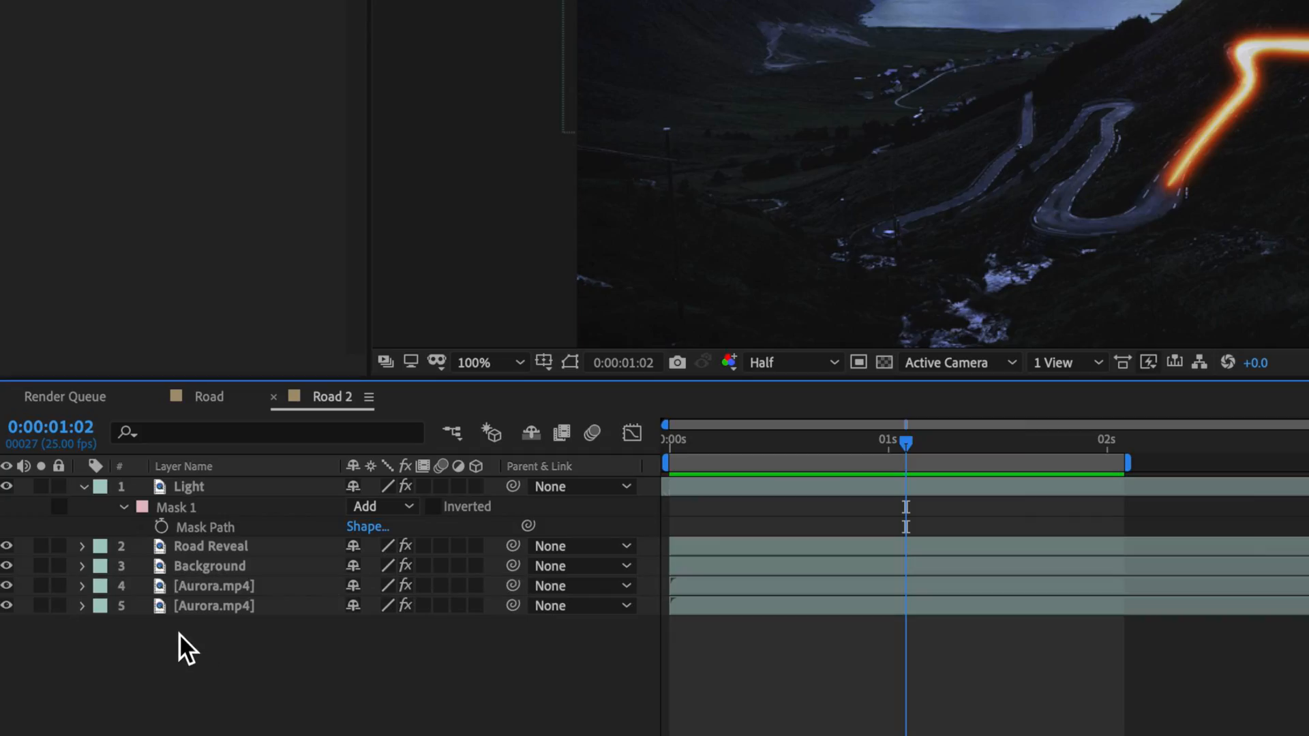
- Create a null object above the Light layer and collapse Light's mask properties
right_click(183, 632)
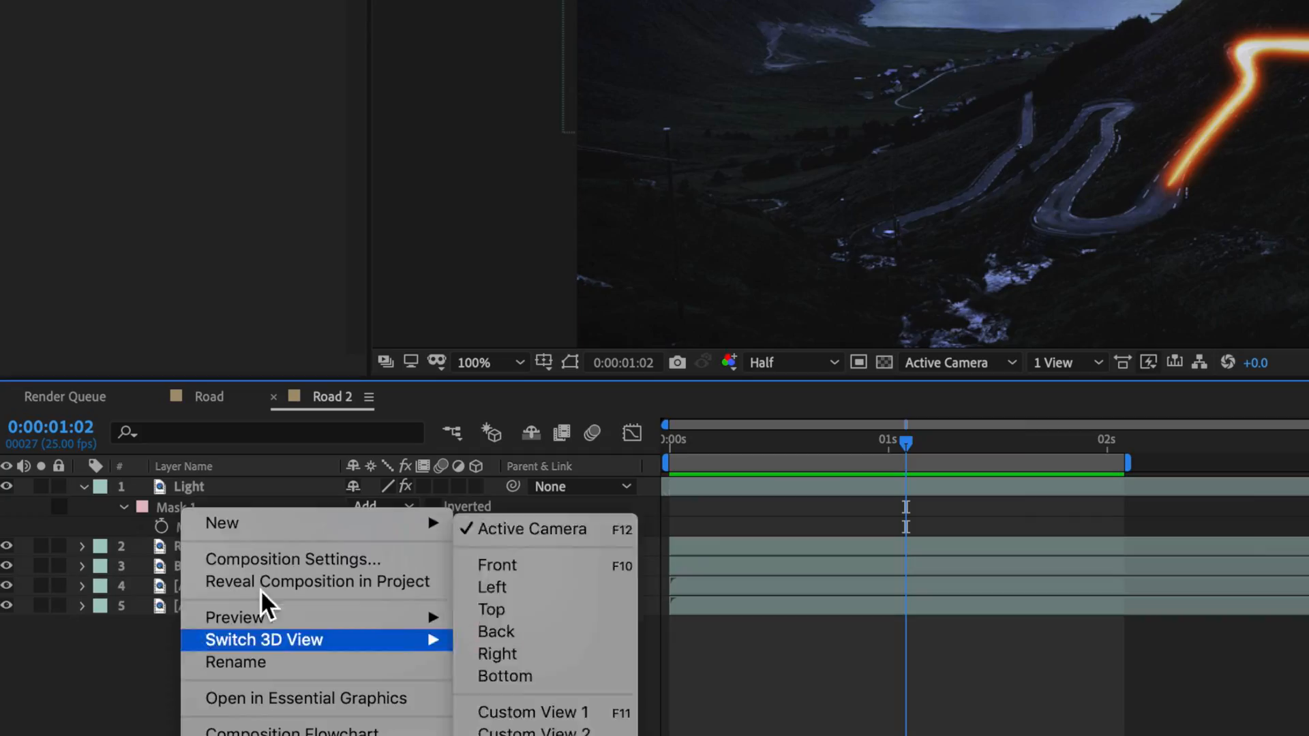
mouse_move(278, 529)
click(538, 648)
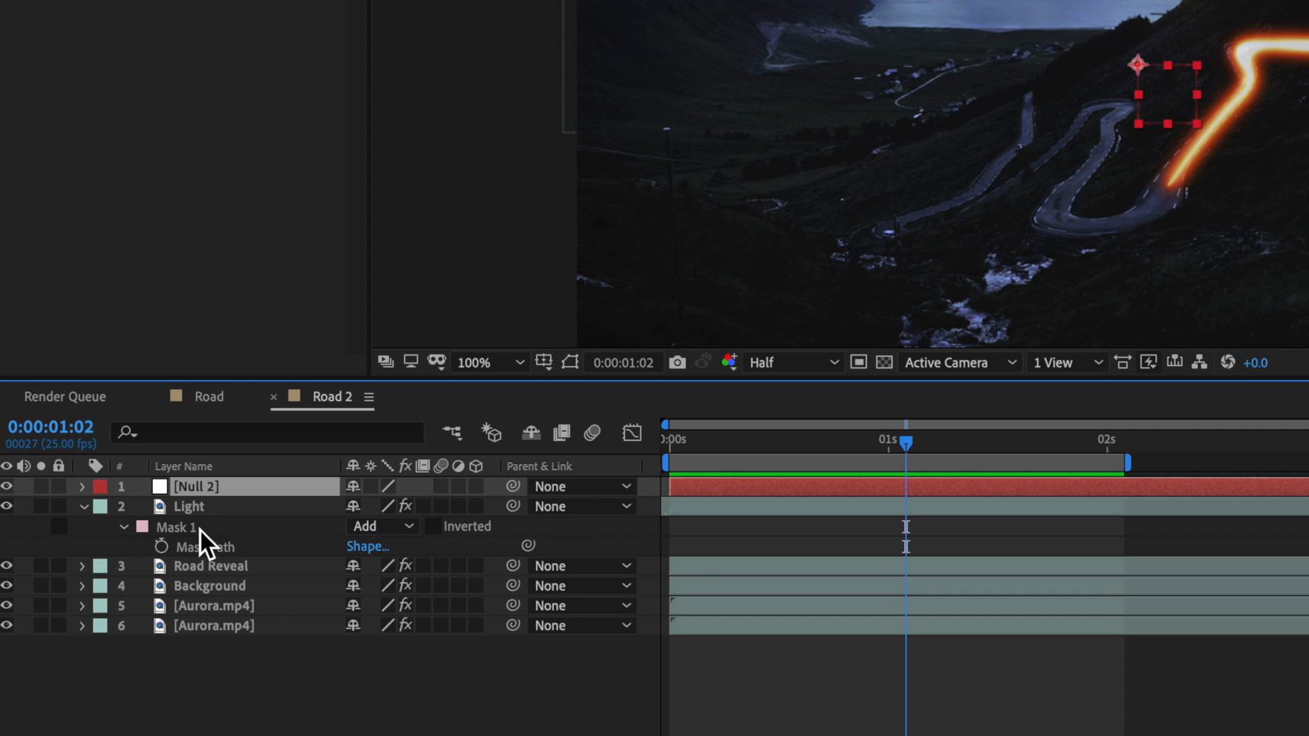
click(82, 505)
- Parent all layers from Light down to the lowest Aurora.mp4 to the new null
click(202, 508)
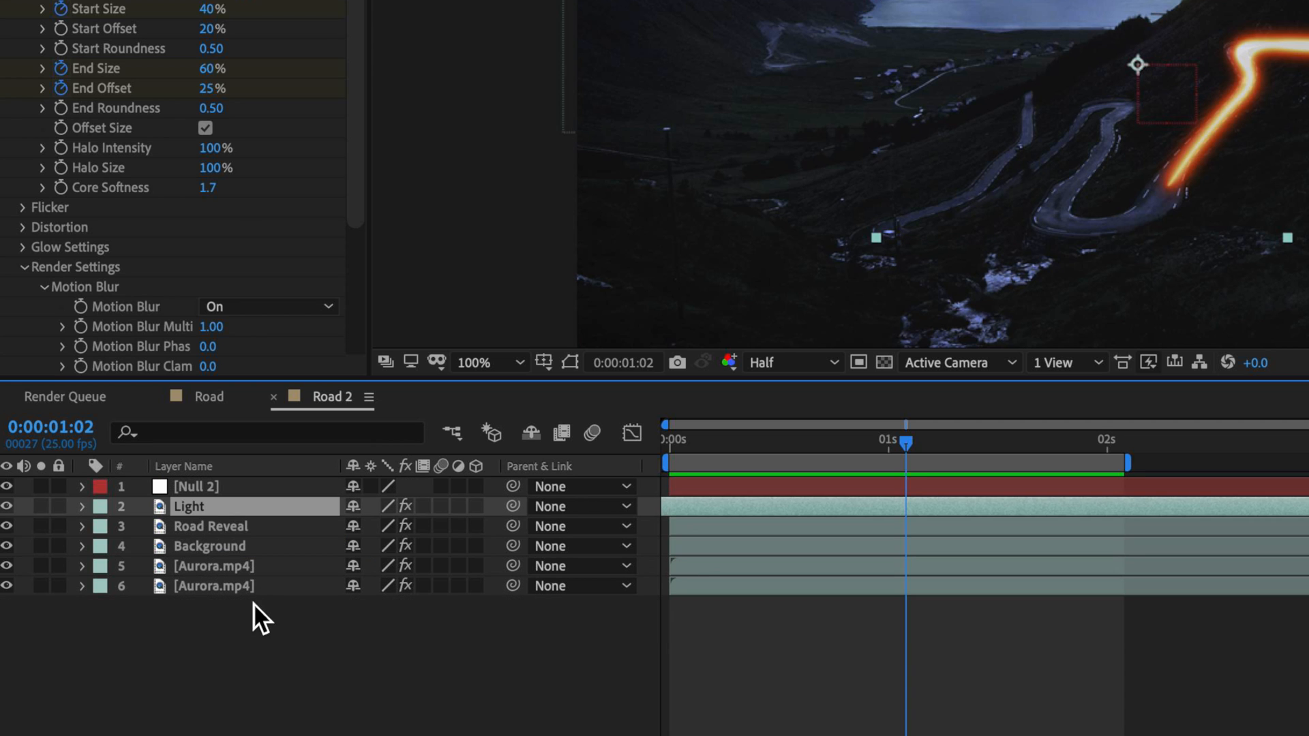
shift+click(245, 588)
drag(517, 508, 206, 485)
- Add the expression wiggle(1,10) to the null's Position
click(205, 485)
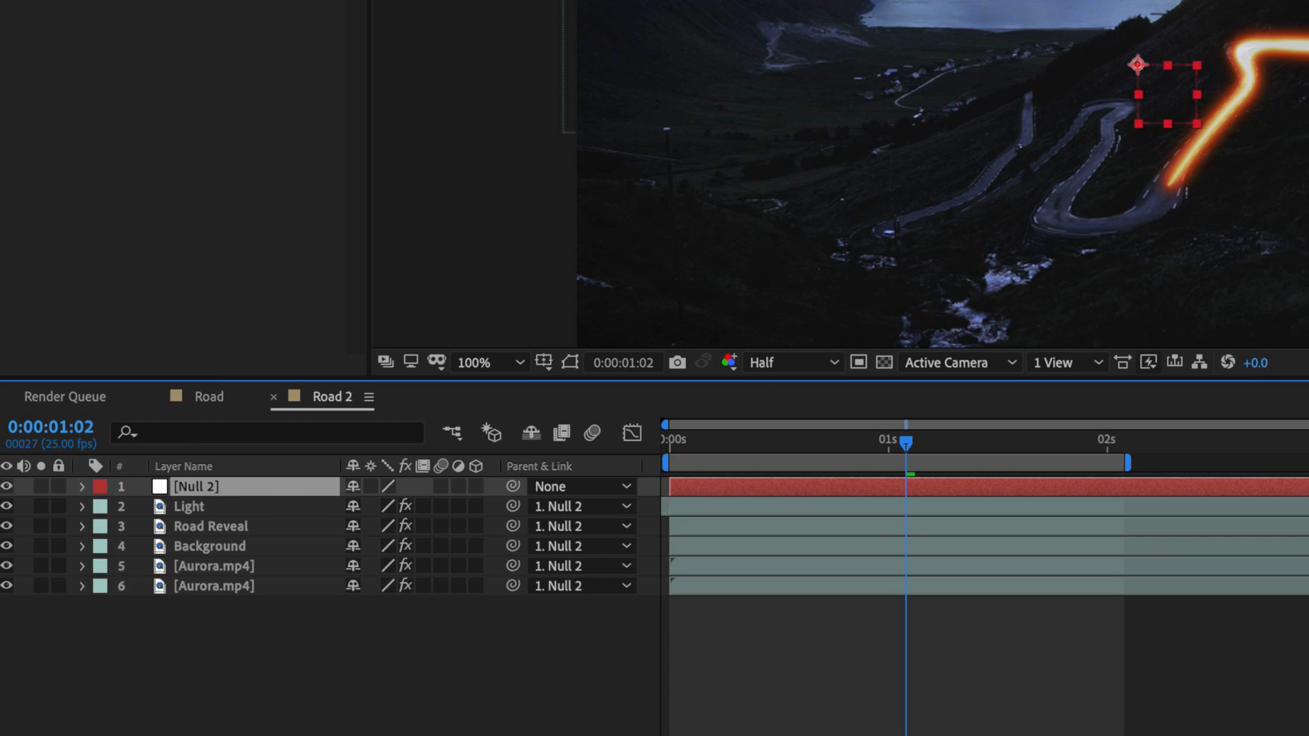
key(p)
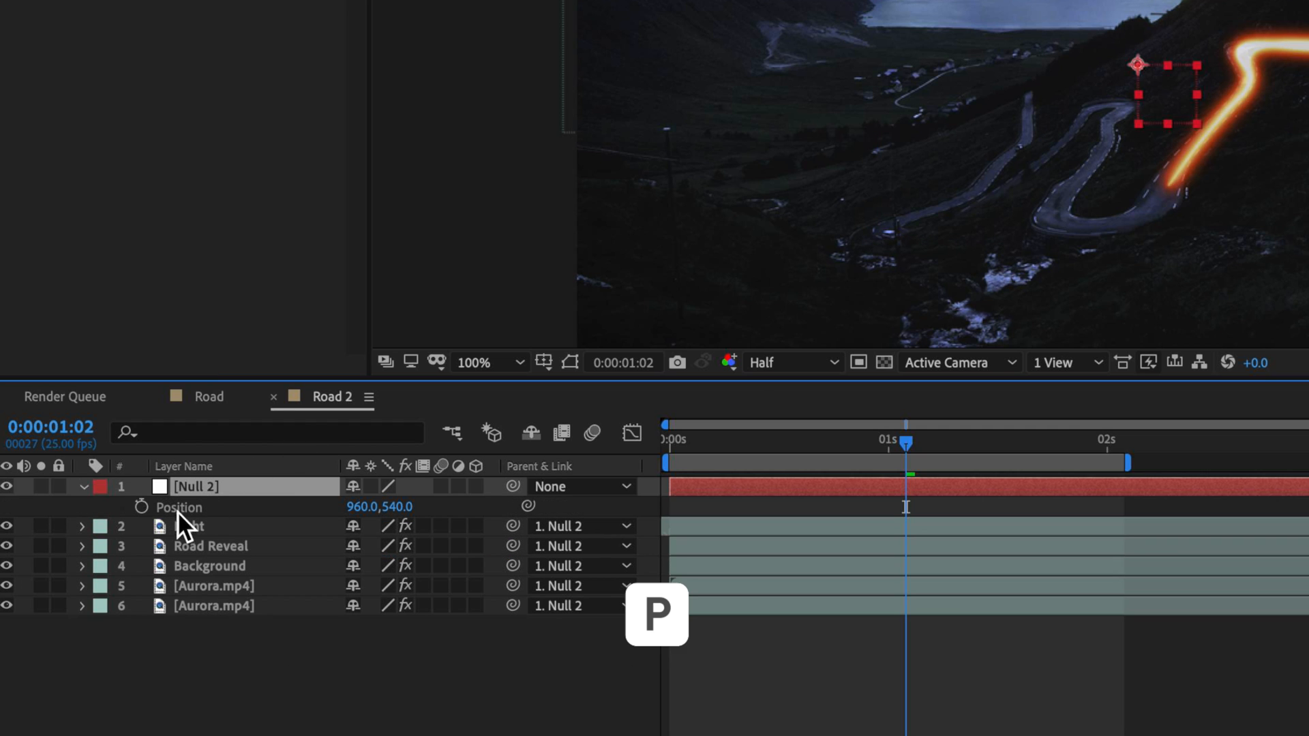
alt+click(143, 508)
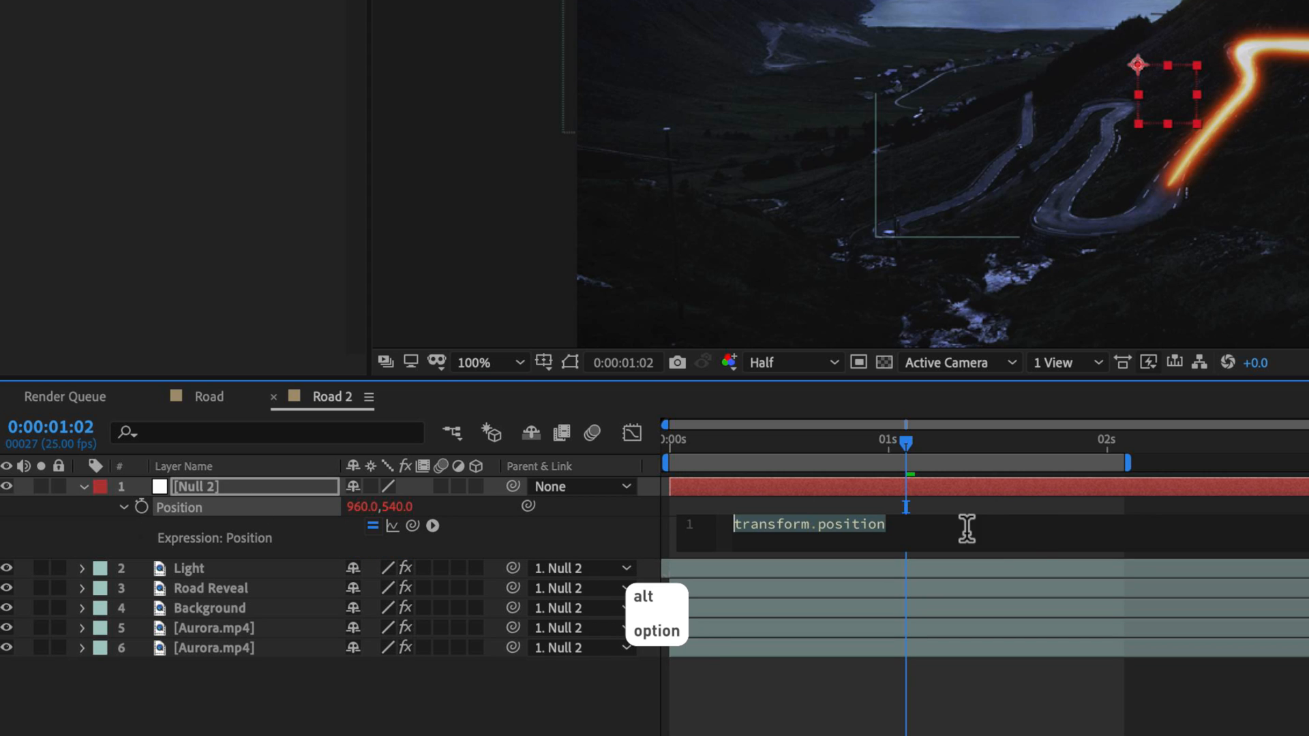
text(wiggle)
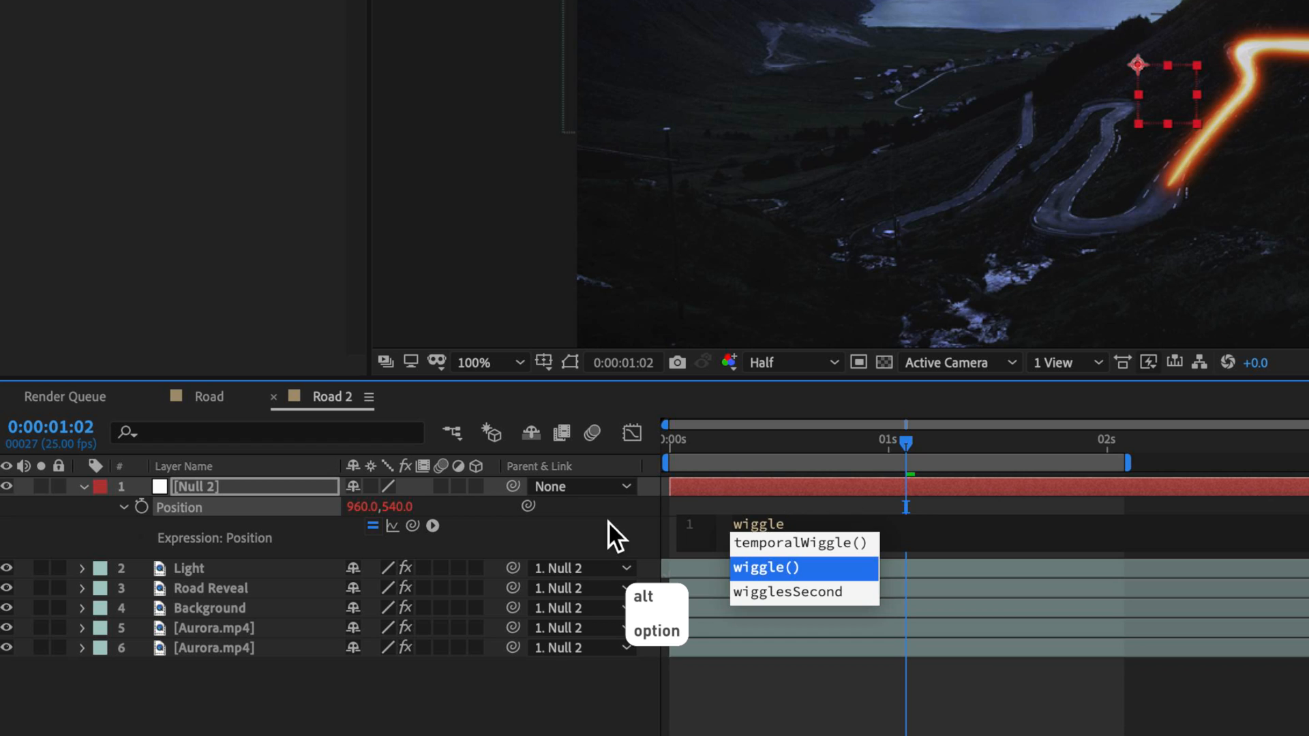
text((1,10))
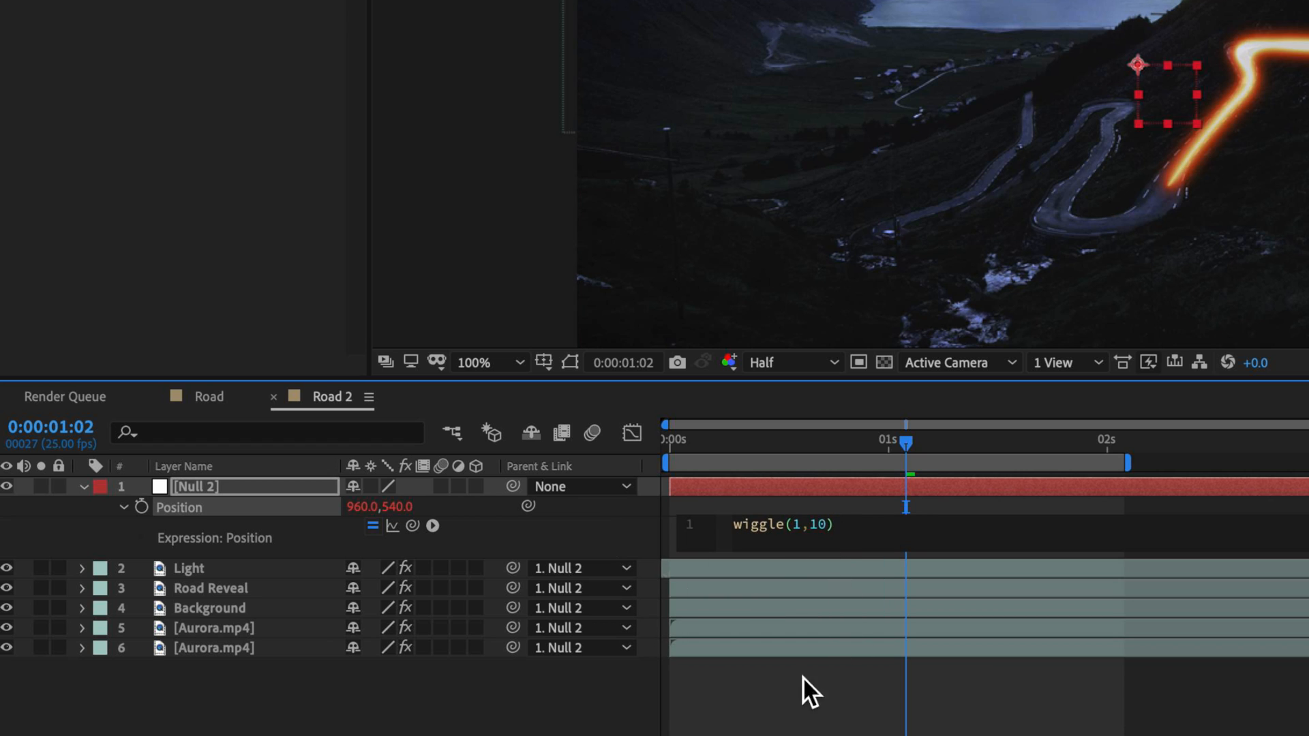
click(767, 685)
- Preview the wiggle motion and scale the null up slightly so the parented footage extends past the frame edges
key(space)
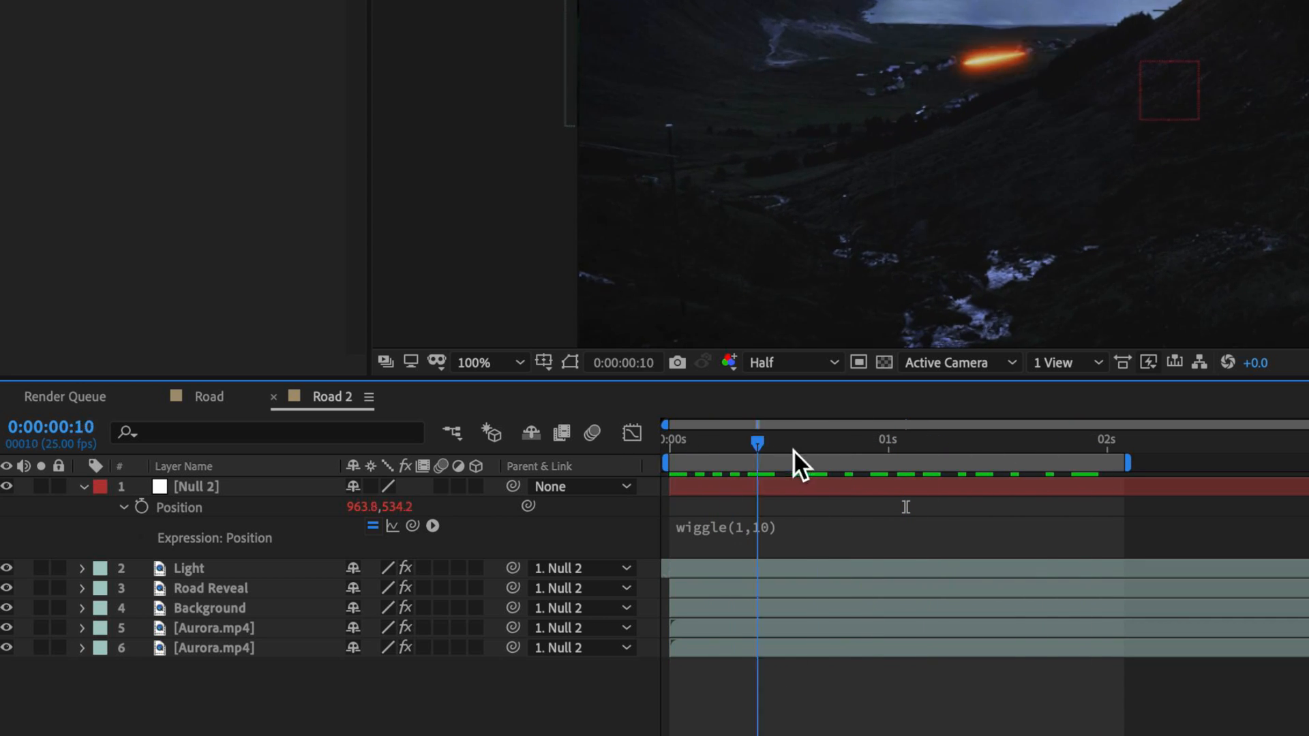
key(space)
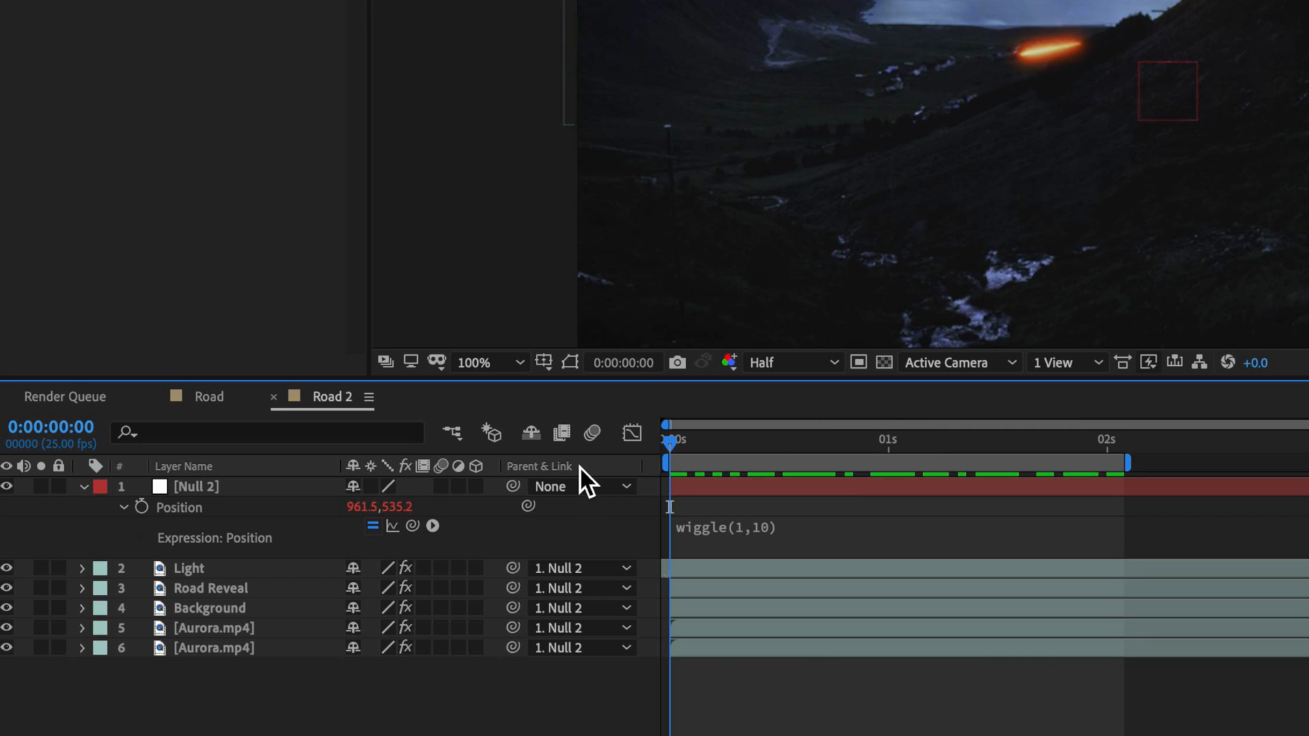
click(1195, 81)
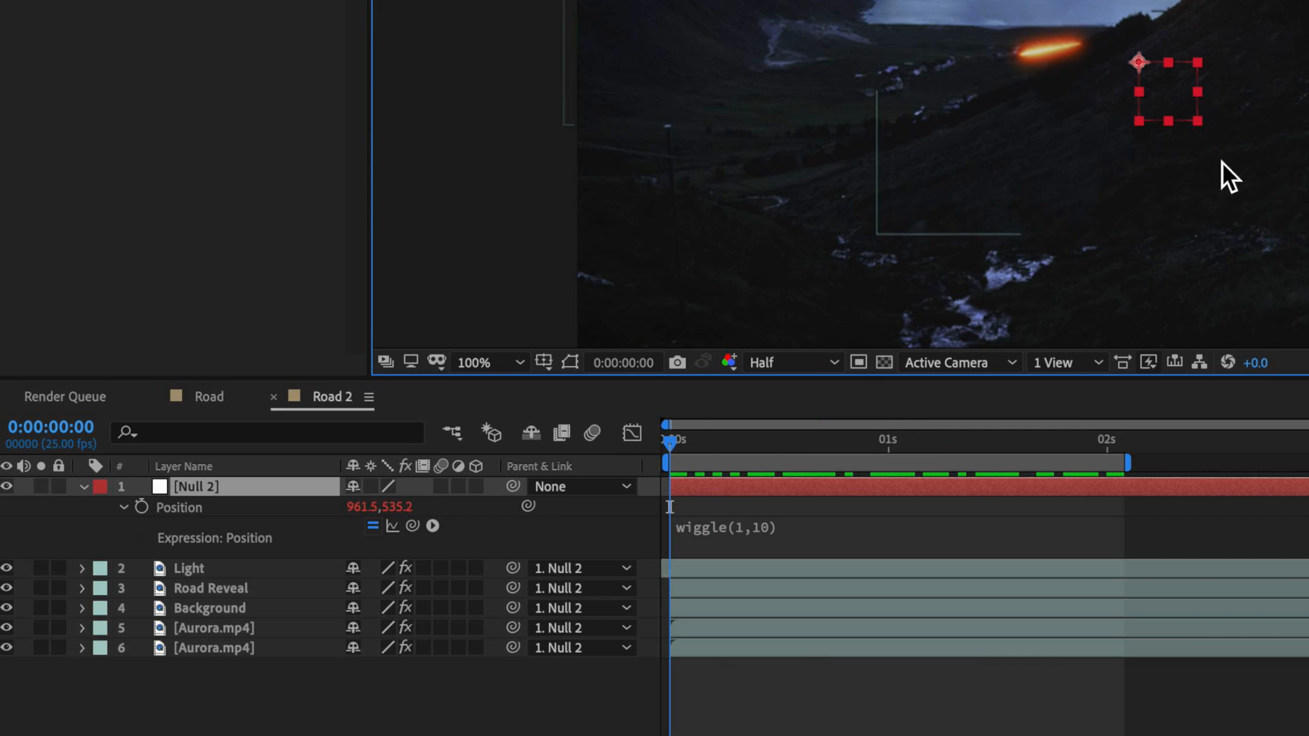
drag(1201, 119, 1201, 124)
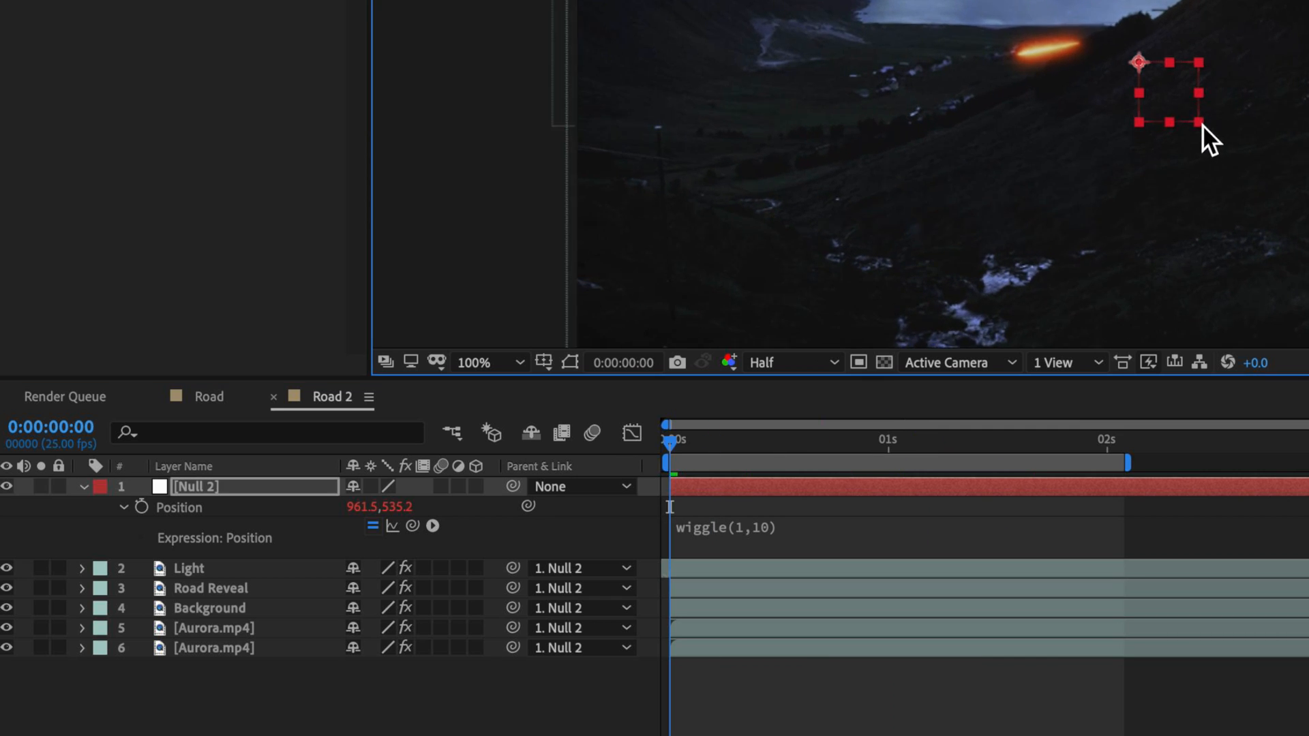
- Play back the Road 2 composition from the start to review the wiggle motion
key(space)
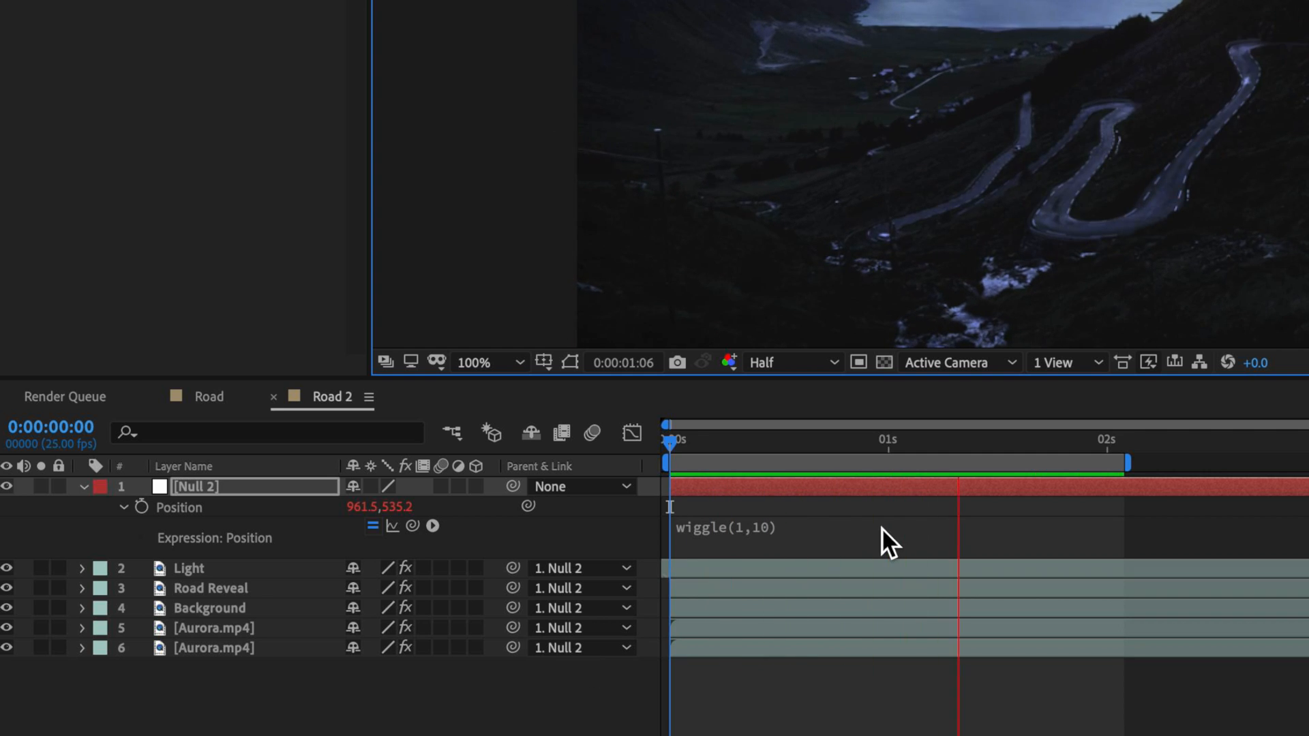
key(space)
click(671, 440)
key(space)
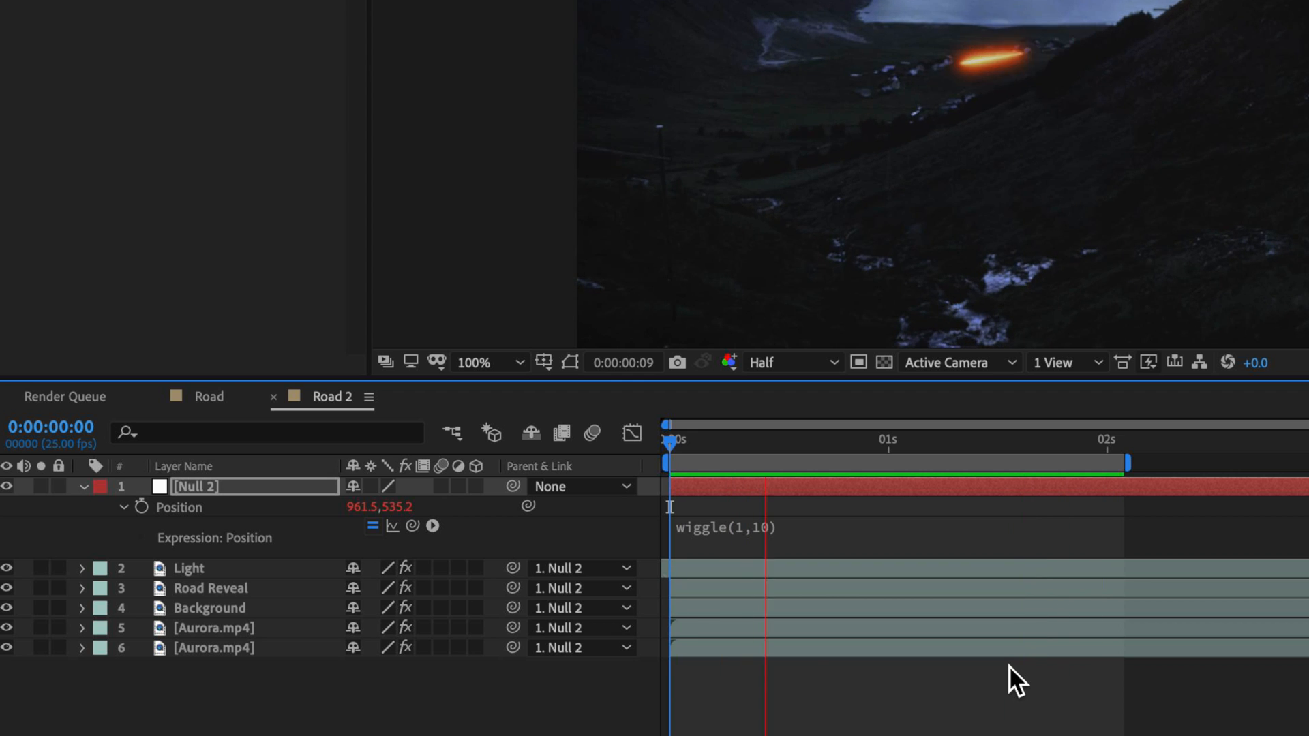
click(898, 689)
click(1124, 462)
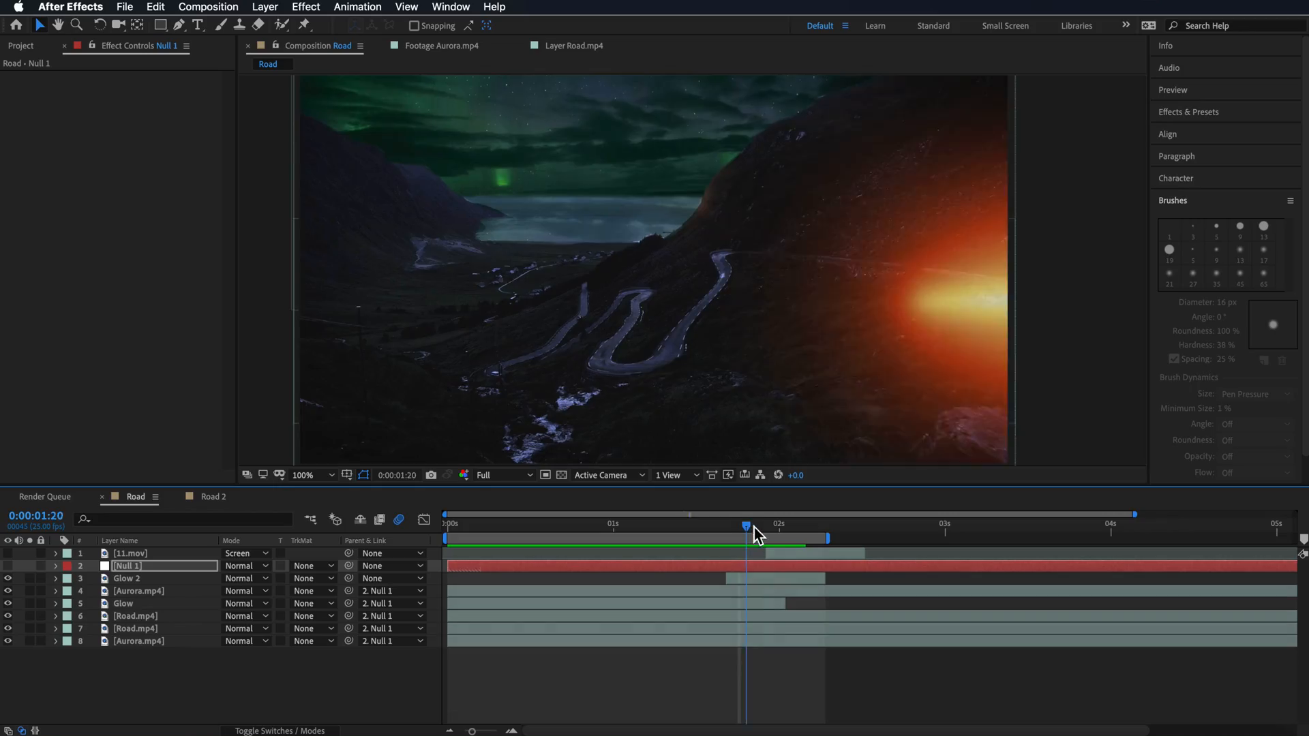
- In the Road composition, select the Glow 2 layer and examine its streak and mask path extending beyond the frame
drag(750, 532, 755, 574)
click(761, 577)
mouse_move(758, 526)
mouse_down()
mouse_move(719, 528)
mouse_move(742, 530)
mouse_up()
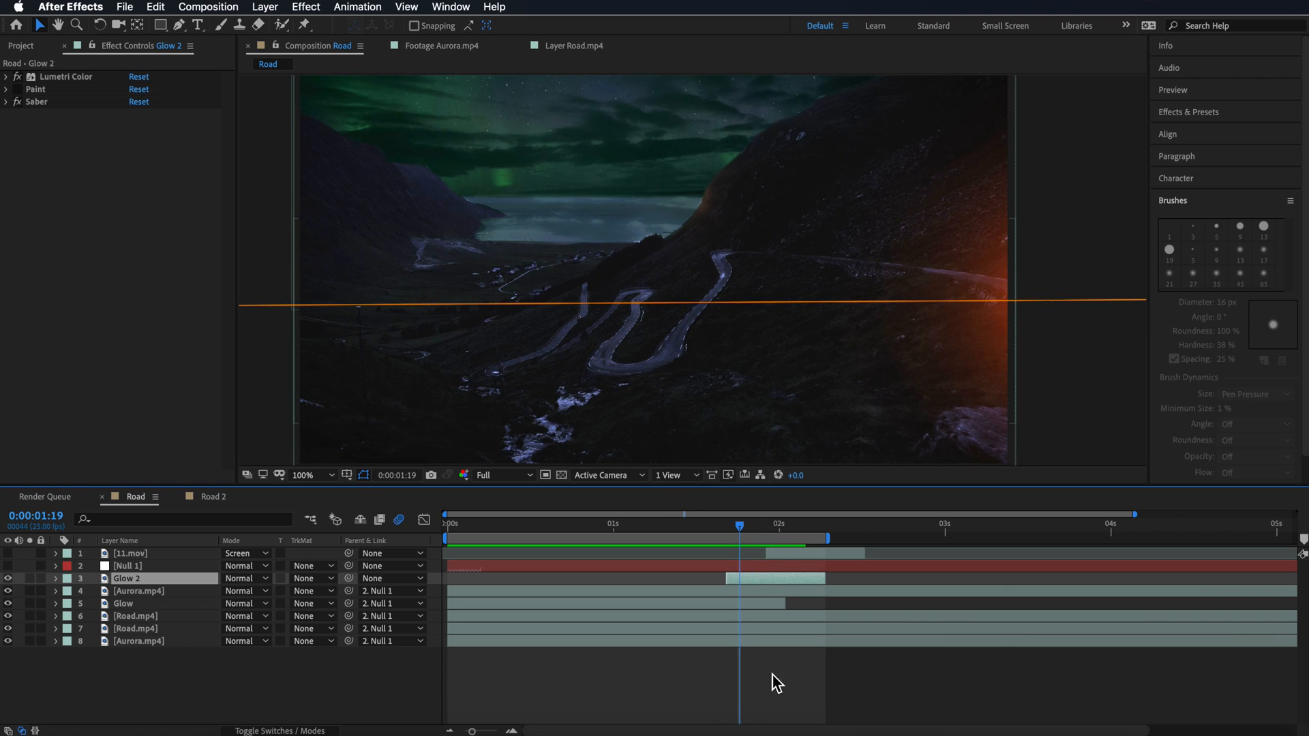
scroll(734, 287, down, 10)
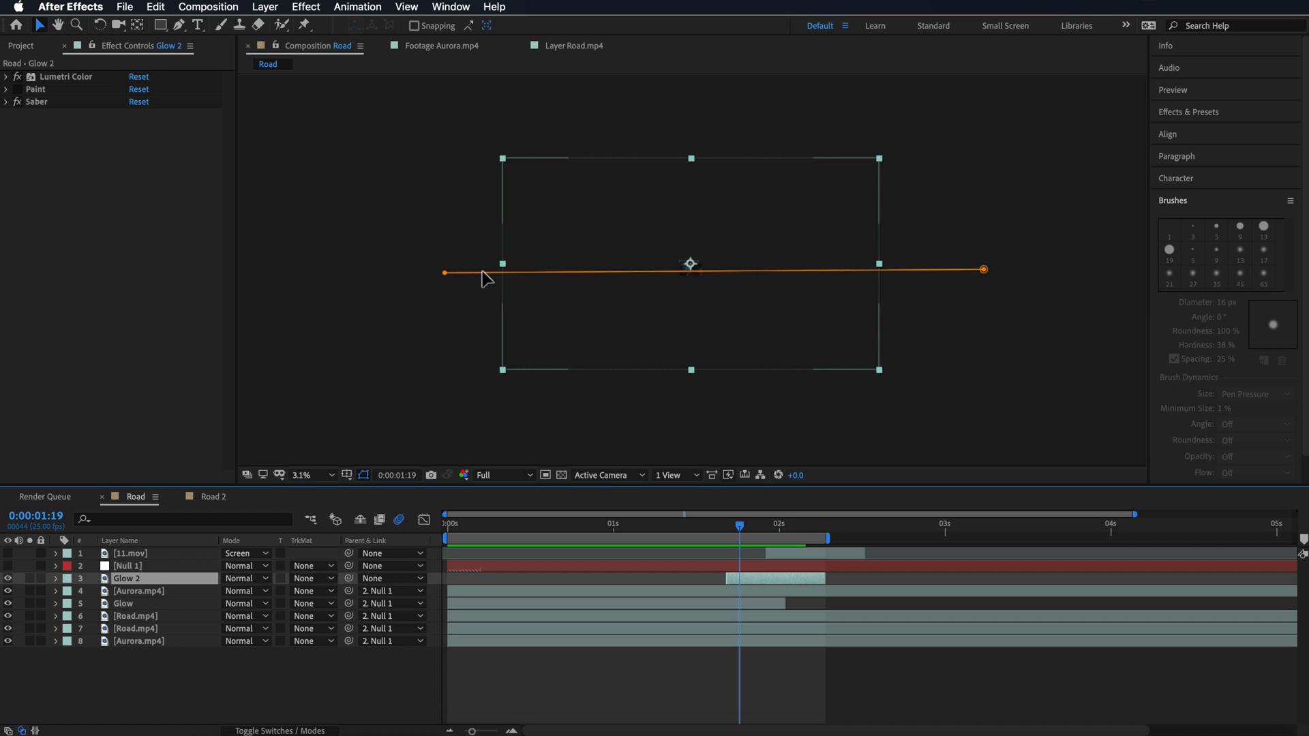
scroll(687, 276, up, 10)
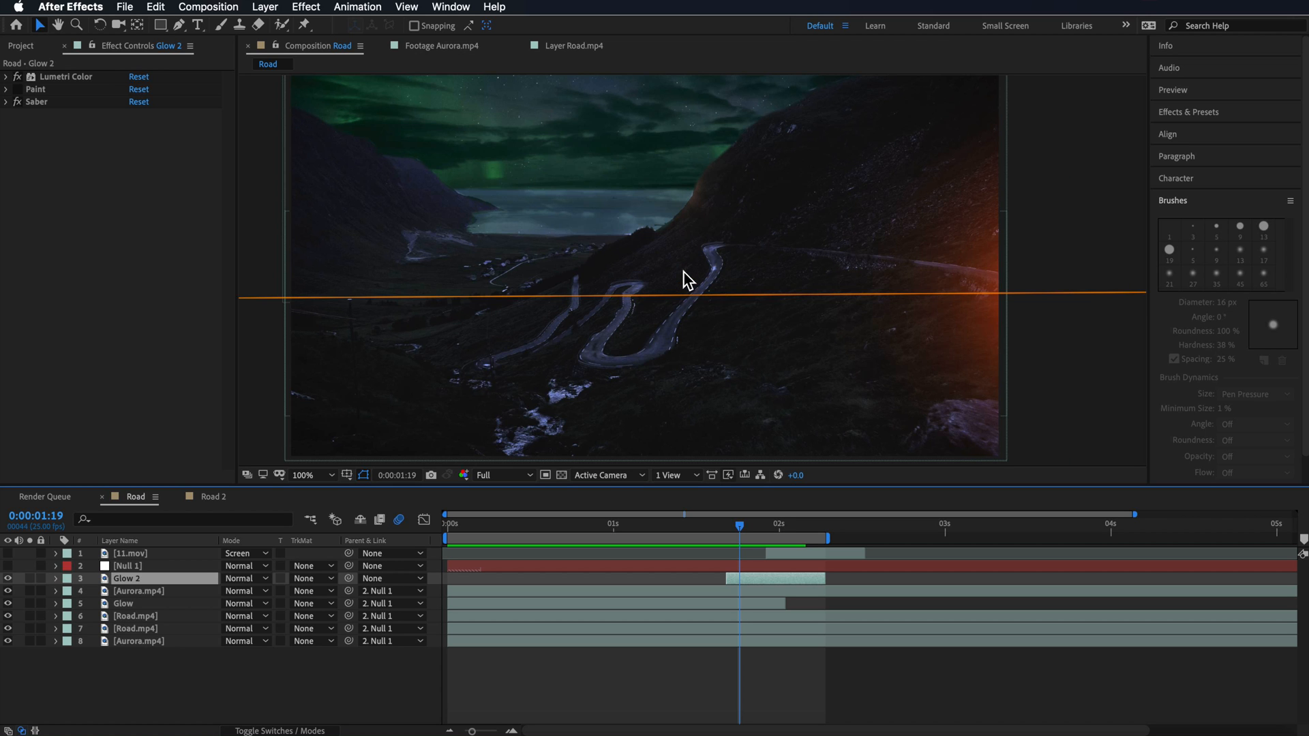
drag(749, 525, 764, 527)
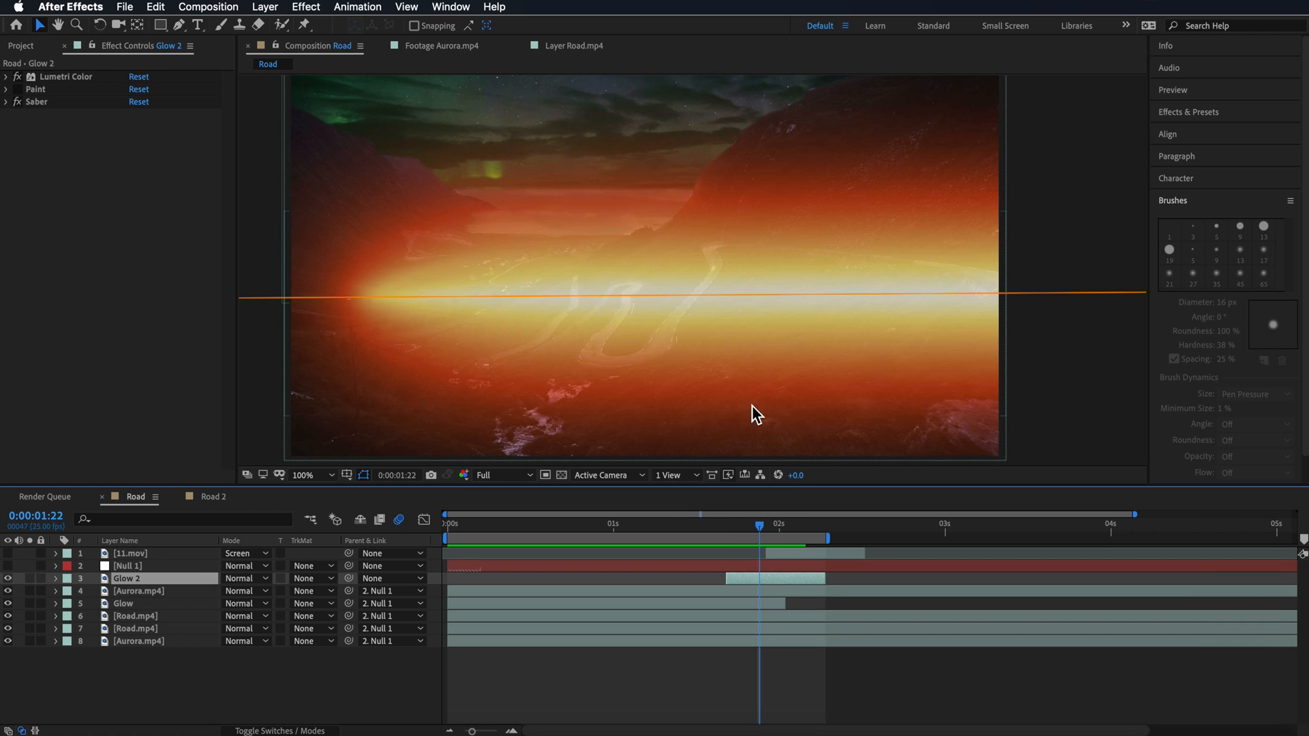
key(t)
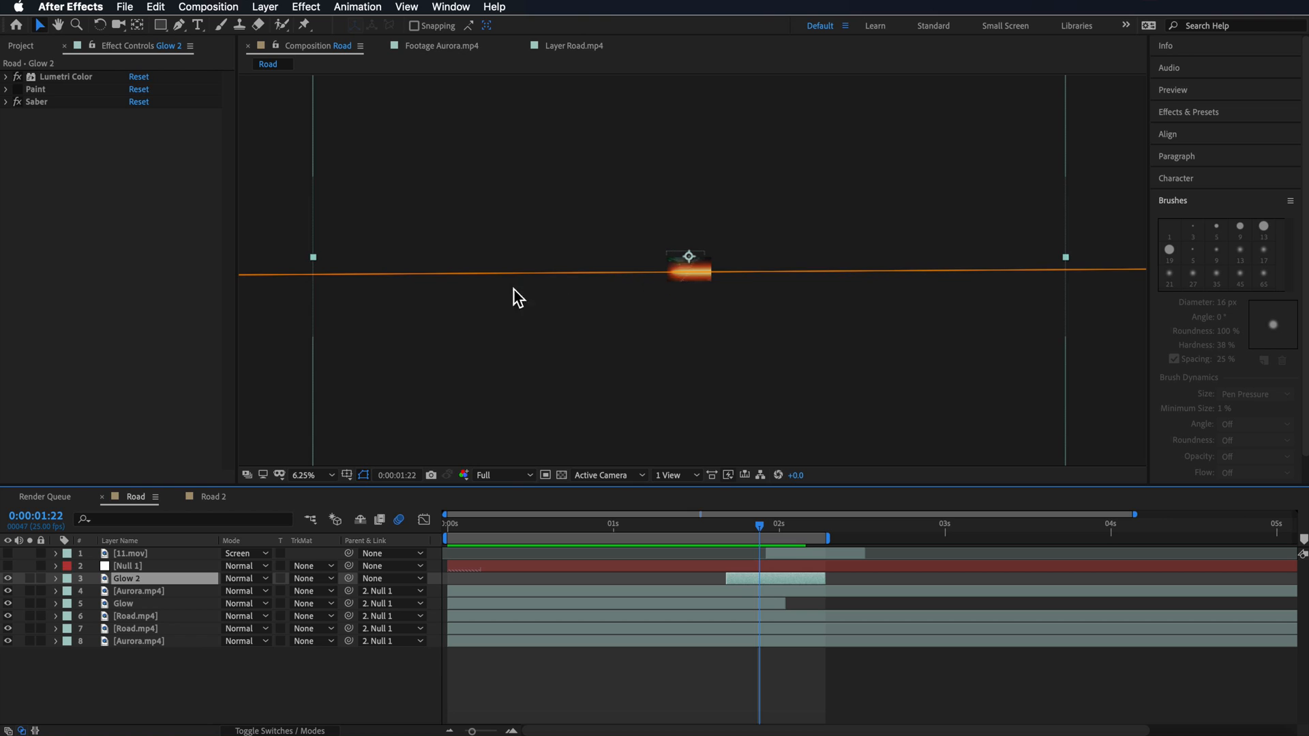
scroll(669, 337, up, 8)
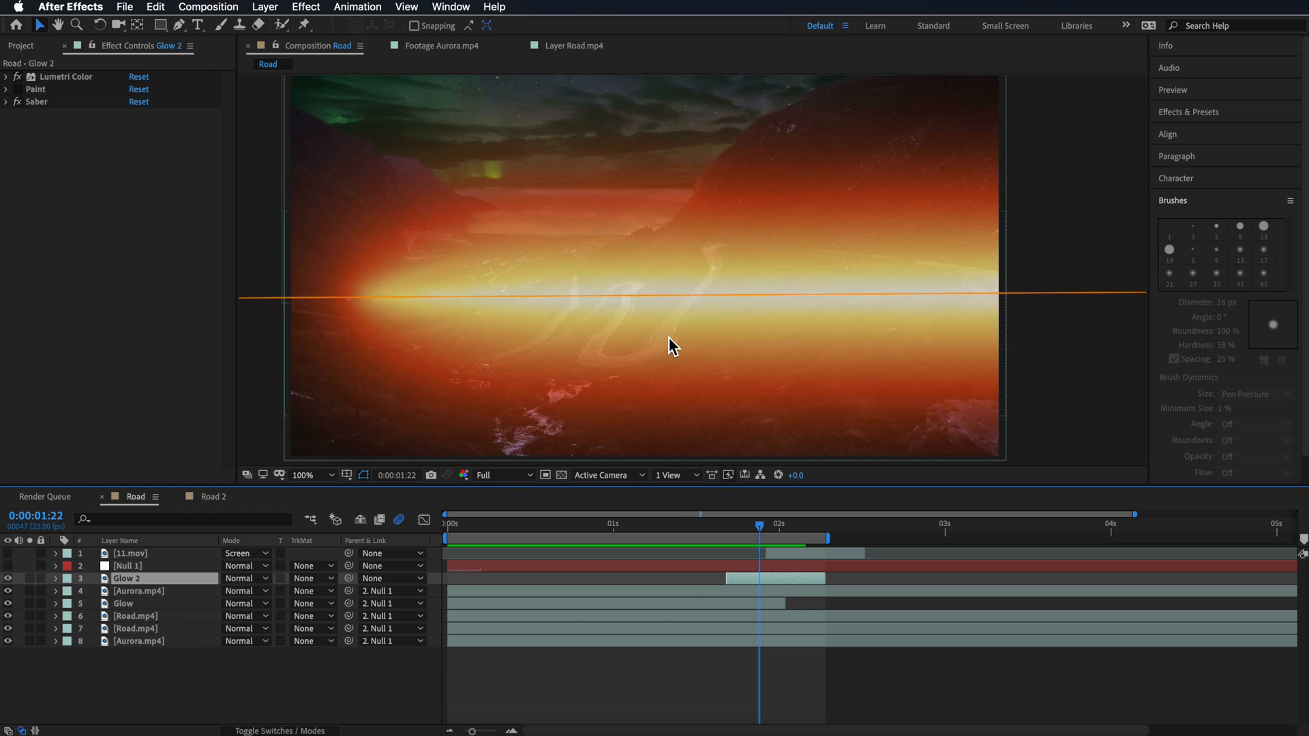
- Scrub through the road streak, inspect Glow 2's Saber core settings and play back the glow transition
mouse_move(713, 535)
mouse_down()
mouse_move(726, 531)
mouse_move(667, 544)
mouse_up()
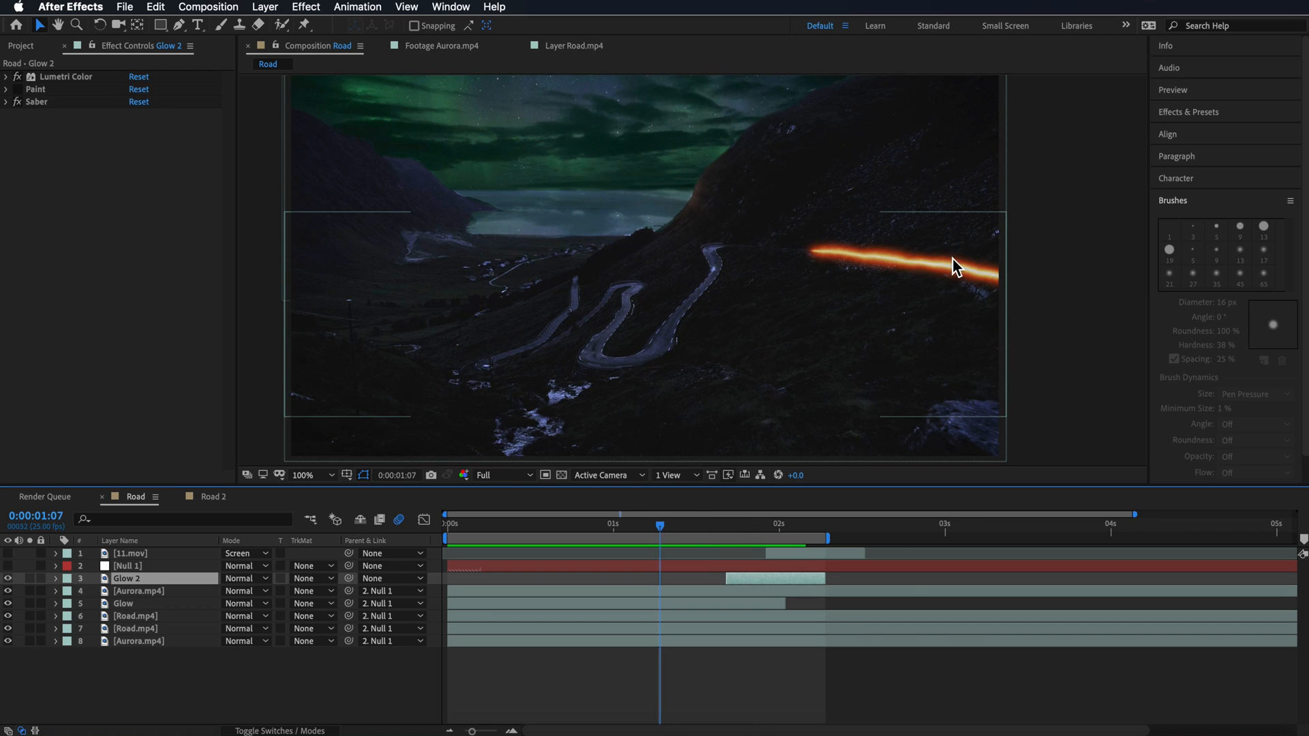
mouse_move(660, 538)
mouse_down()
mouse_move(581, 530)
mouse_move(527, 549)
mouse_up()
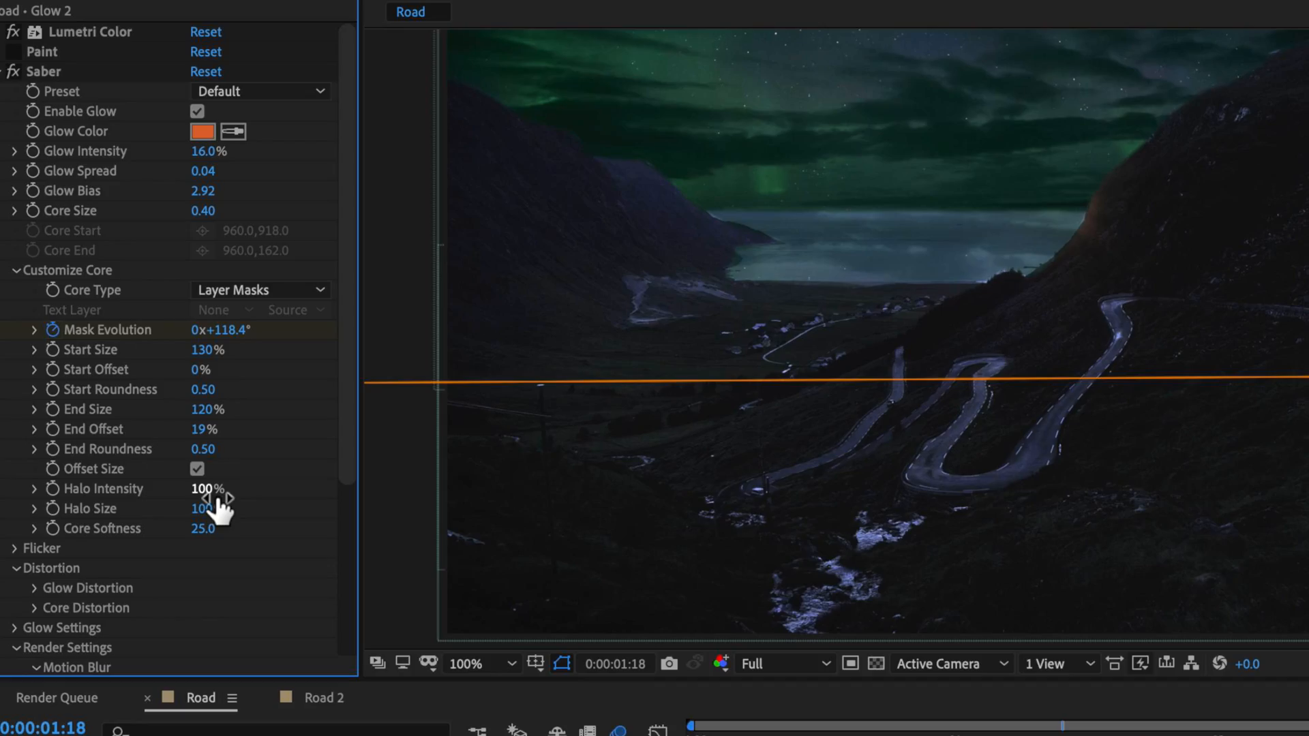
click(1149, 734)
scroll(1149, 734, right, 1)
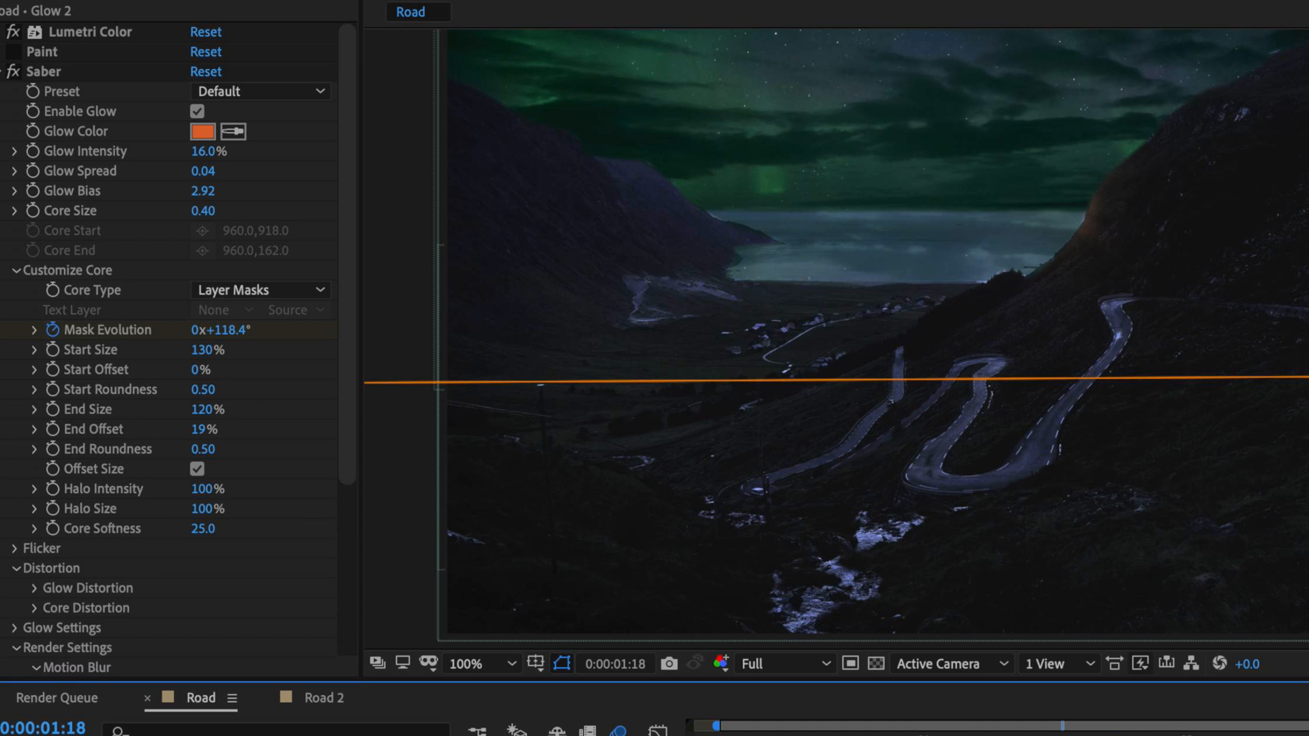
drag(1062, 733, 943, 733)
key(space)
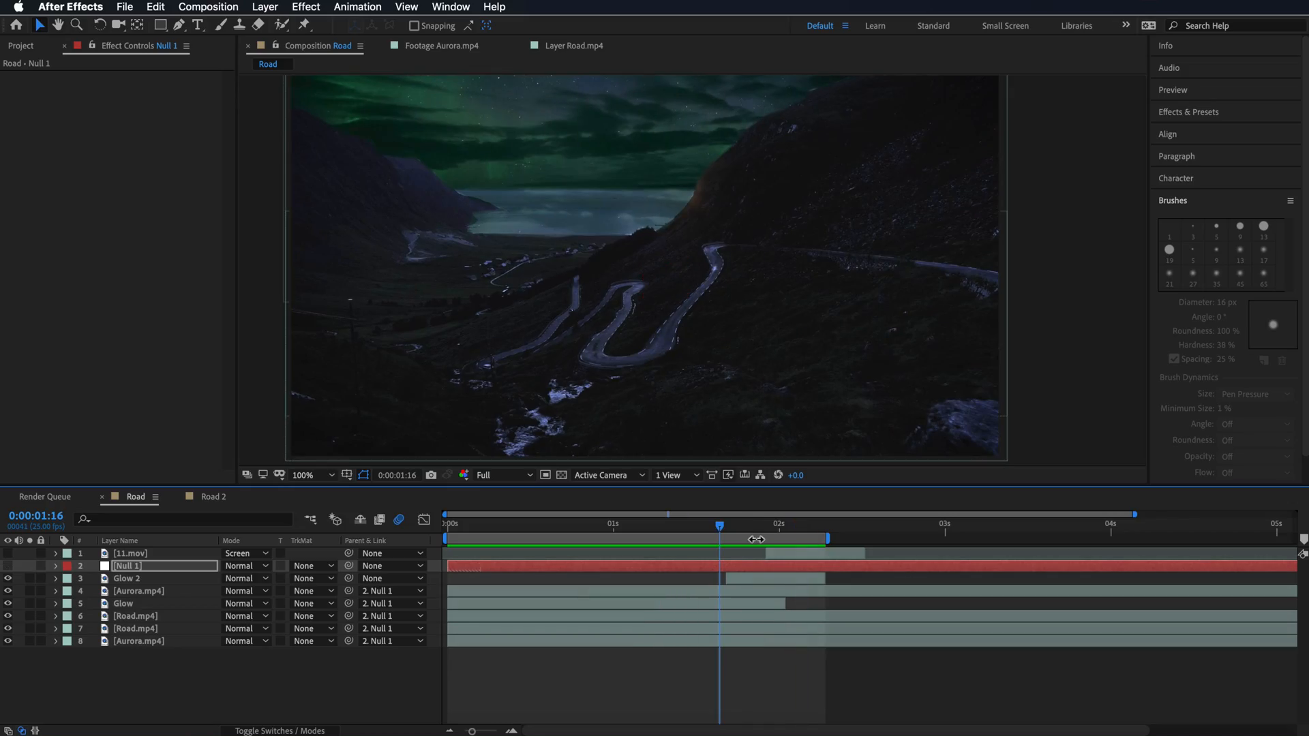
- Reveal Null 1's keyframes and examine its Position and Scale move between 0:00:01:20 and 0:00:02:03
mouse_move(743, 529)
mouse_down()
mouse_move(770, 531)
mouse_move(742, 538)
mouse_move(748, 525)
mouse_up()
key(u)
click(760, 567)
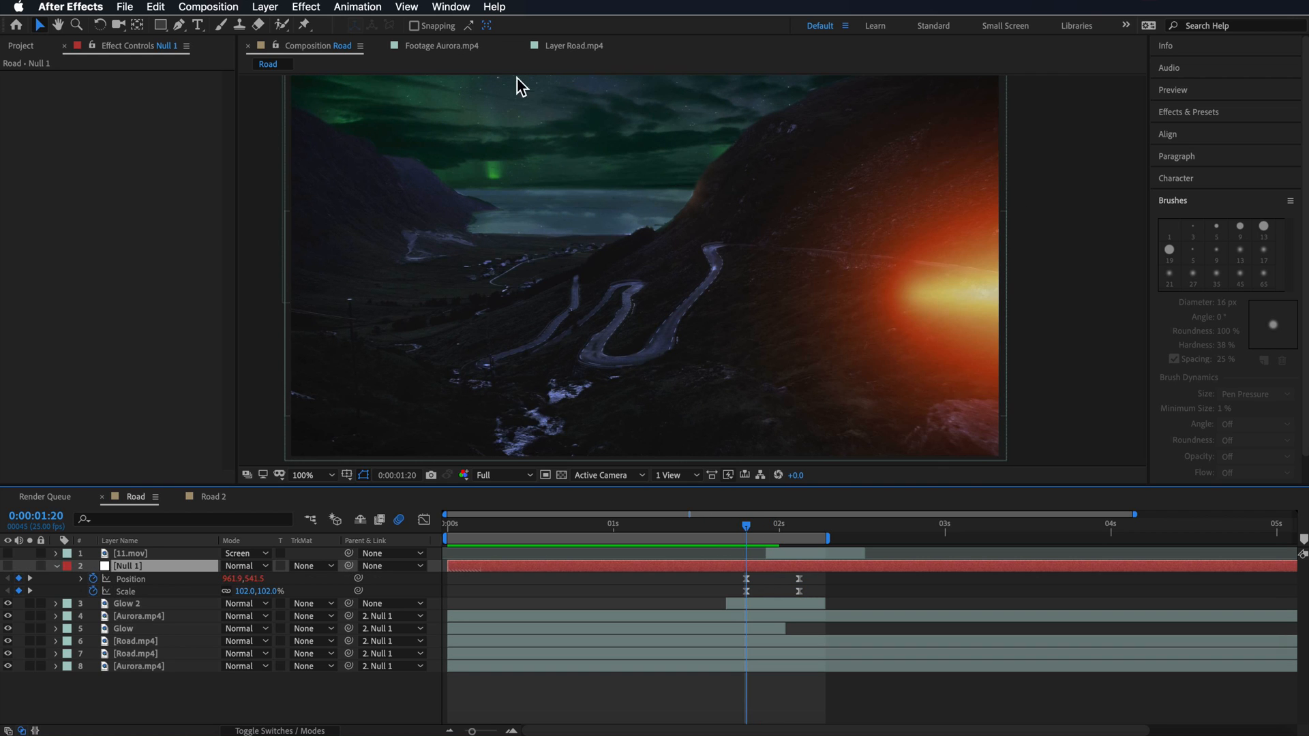
drag(750, 575, 745, 605)
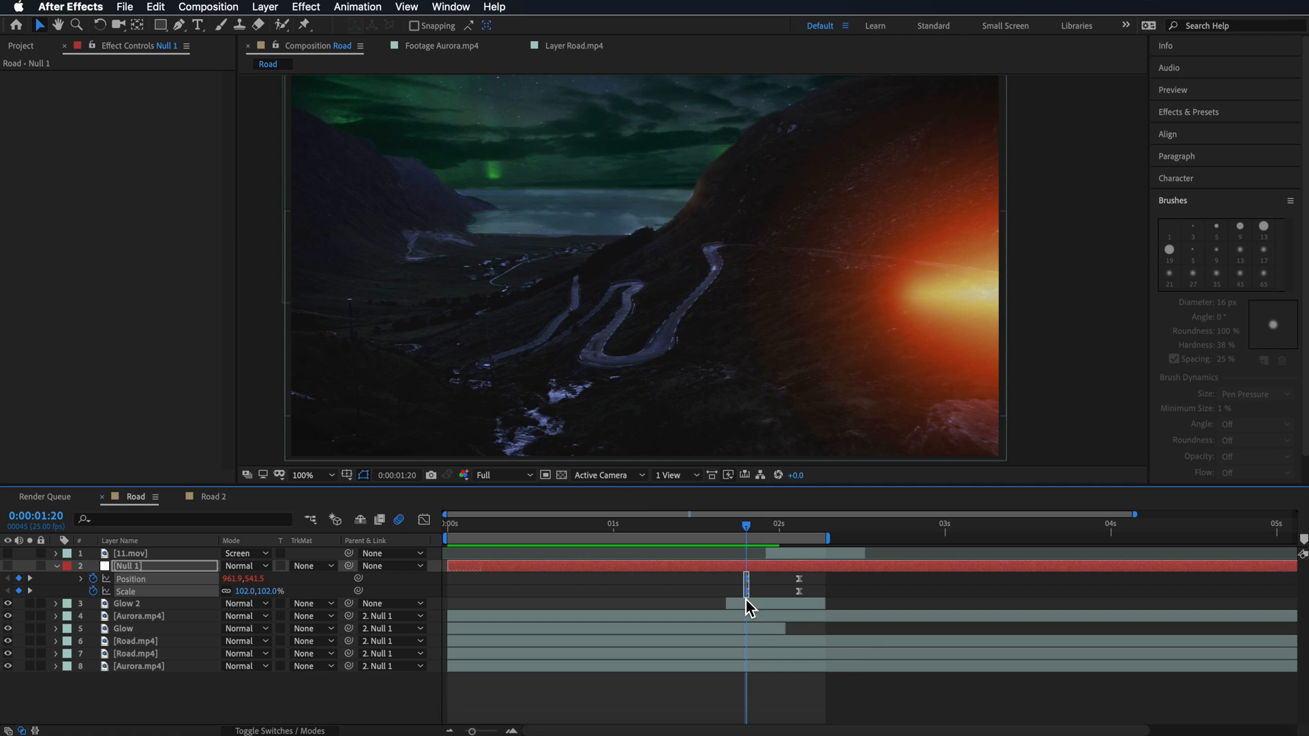
drag(750, 523, 803, 530)
scroll(695, 264, down, 2)
key(comma)
mouse_move(923, 276)
mouse_down()
mouse_move(726, 293)
mouse_move(938, 298)
mouse_move(943, 277)
mouse_up()
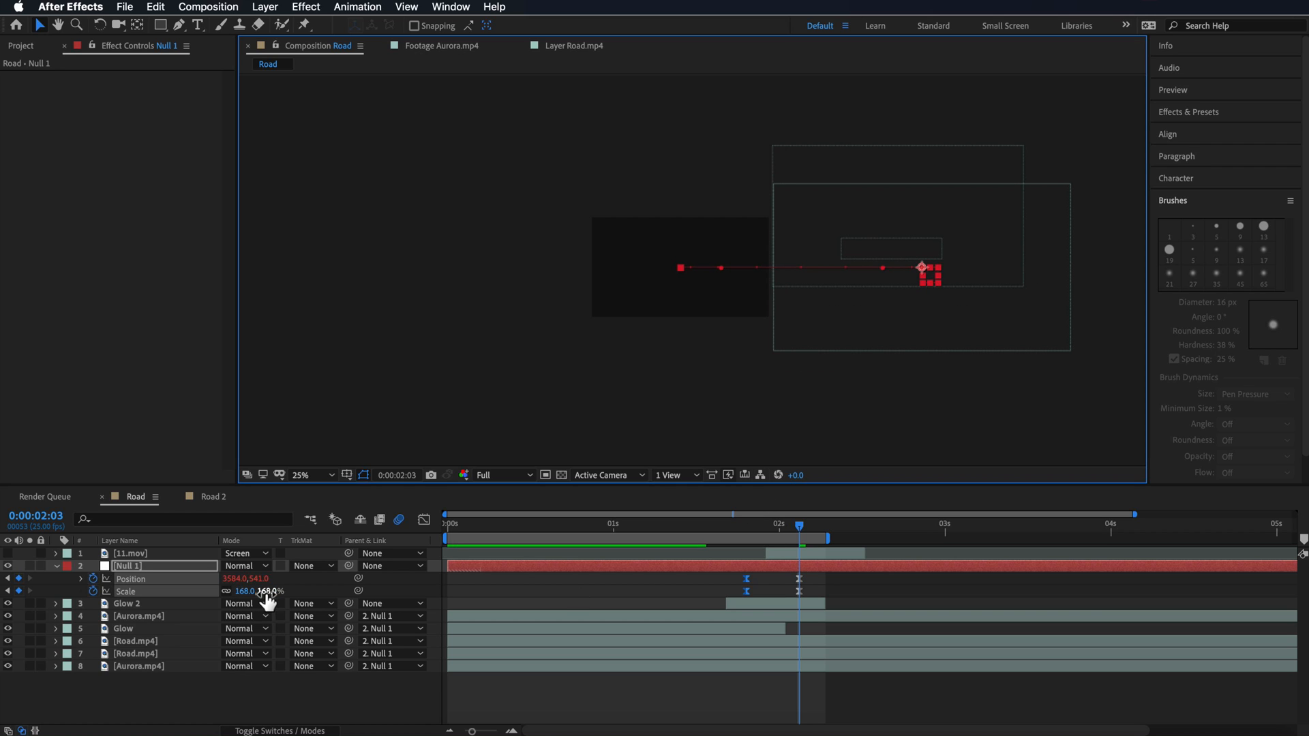
- Inspect the blurred camera move near 0:00:01:23 and display the layers' motion blur switches
drag(795, 529, 767, 538)
key(period)
key(period)
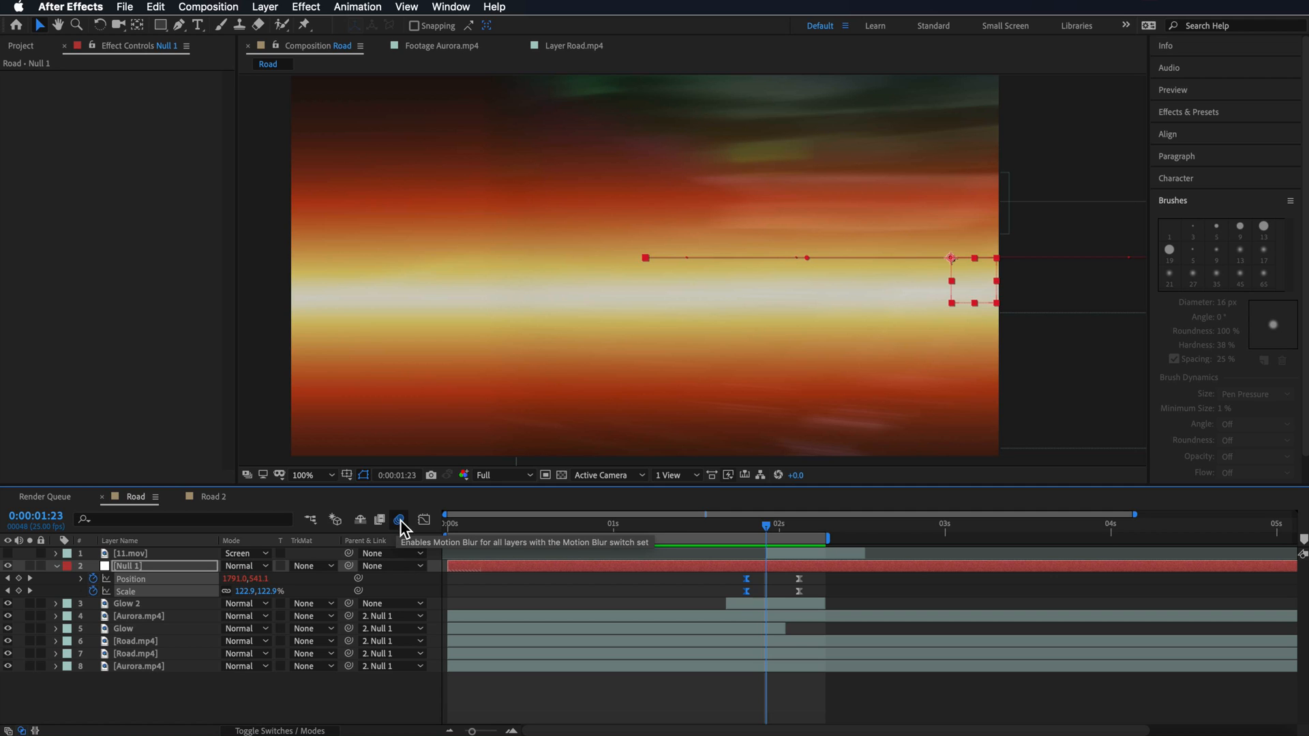
click(272, 730)
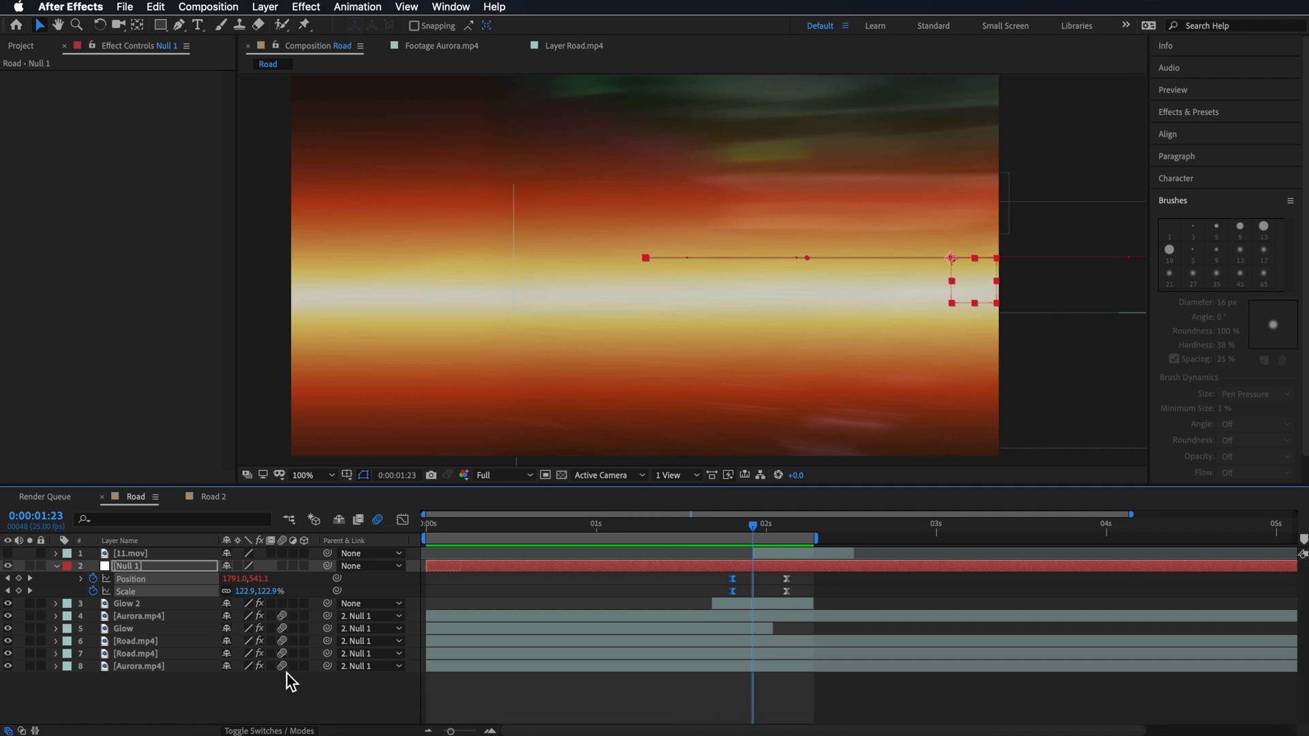
- Turn on the 11.mov transition layer and scrub through it around 0:00:02:01
drag(738, 532, 763, 527)
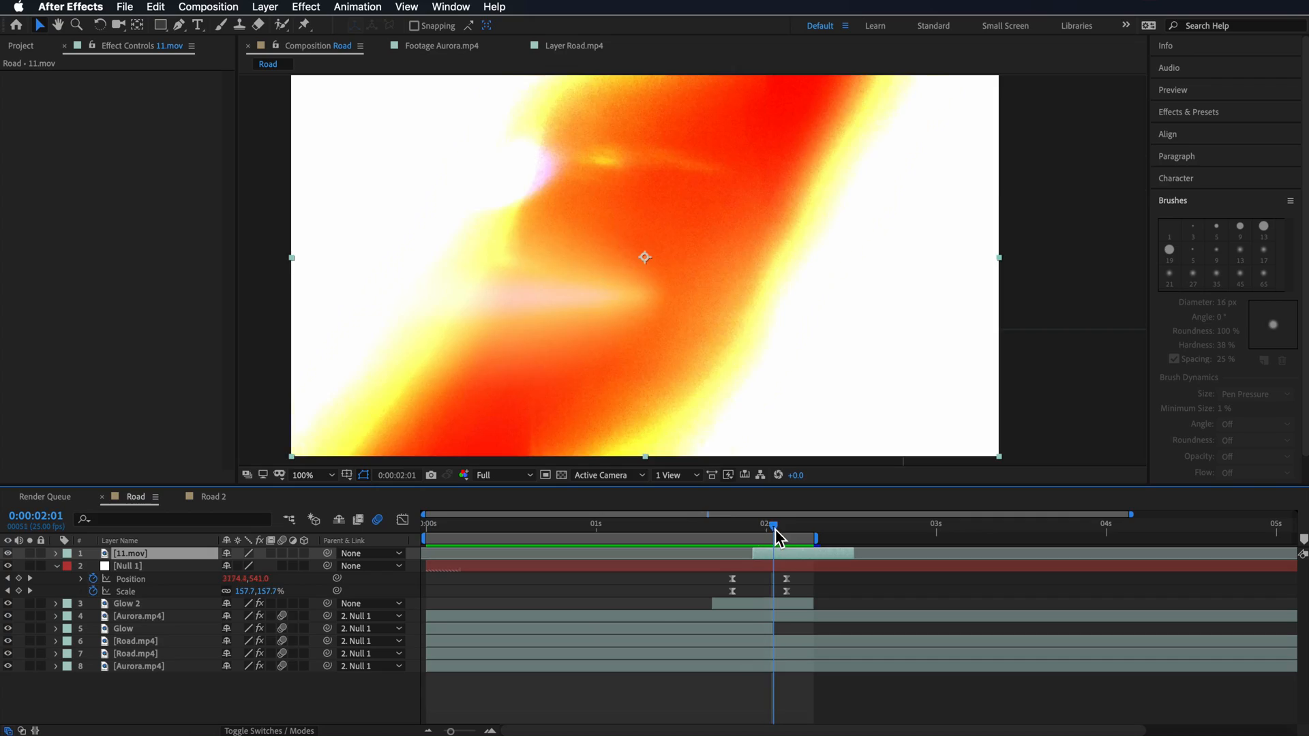
mouse_move(775, 529)
mouse_down()
mouse_move(755, 529)
mouse_move(794, 531)
mouse_move(764, 530)
mouse_move(779, 532)
mouse_up()
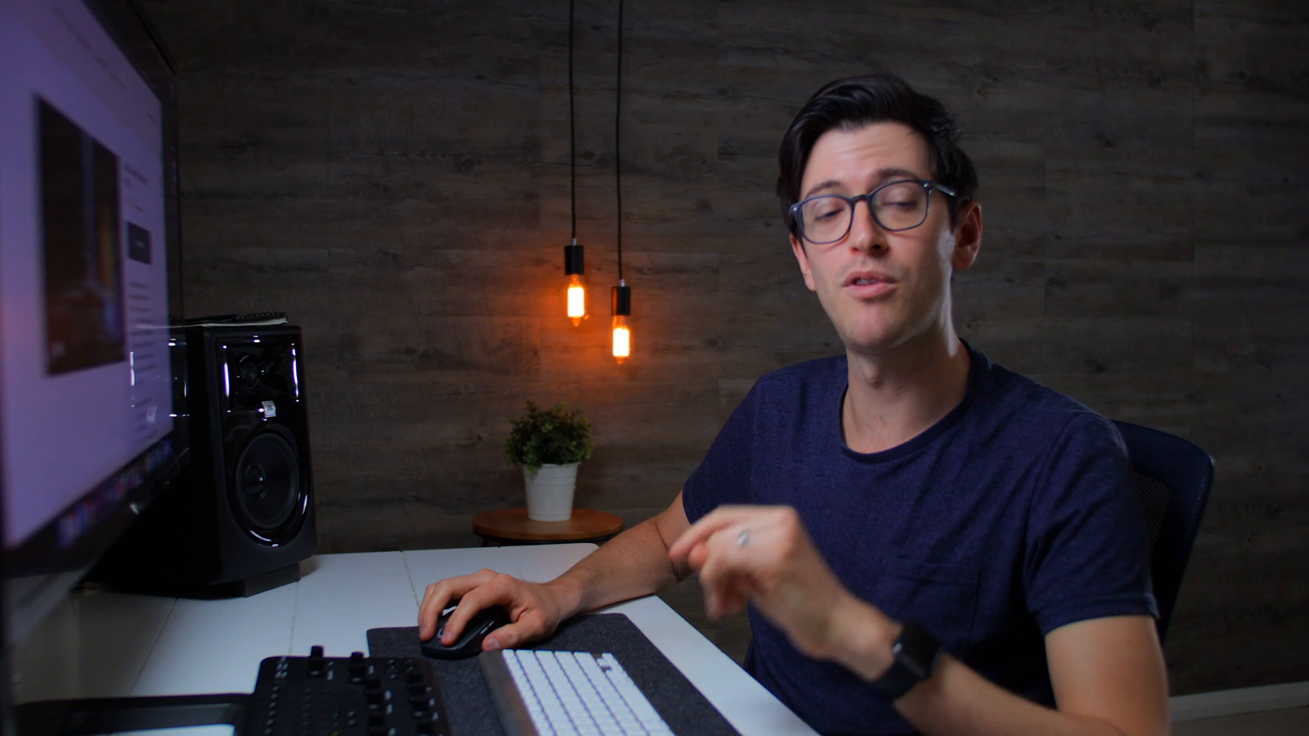